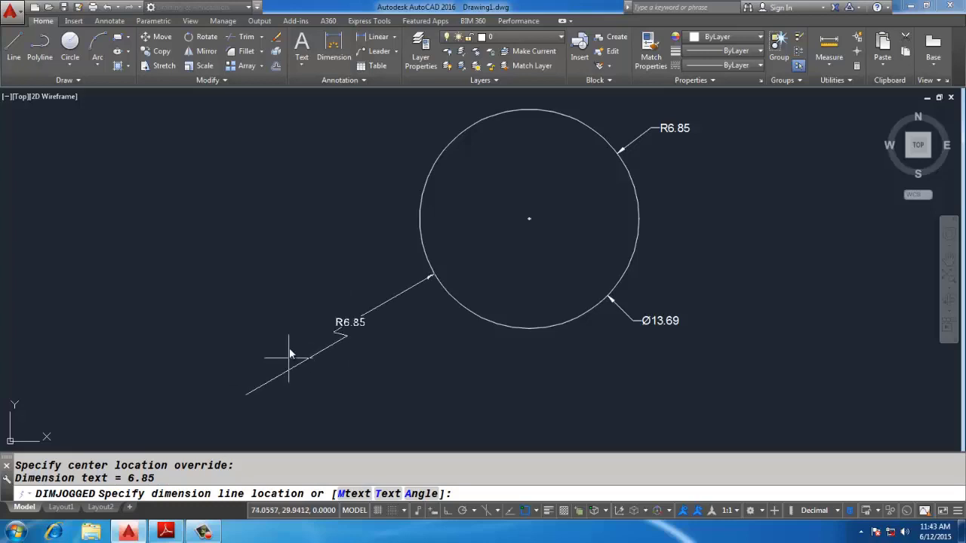
Place the circle's jogged radius dimension outside its lower-left side and set the jog location along the dimension line.
click(280, 336)
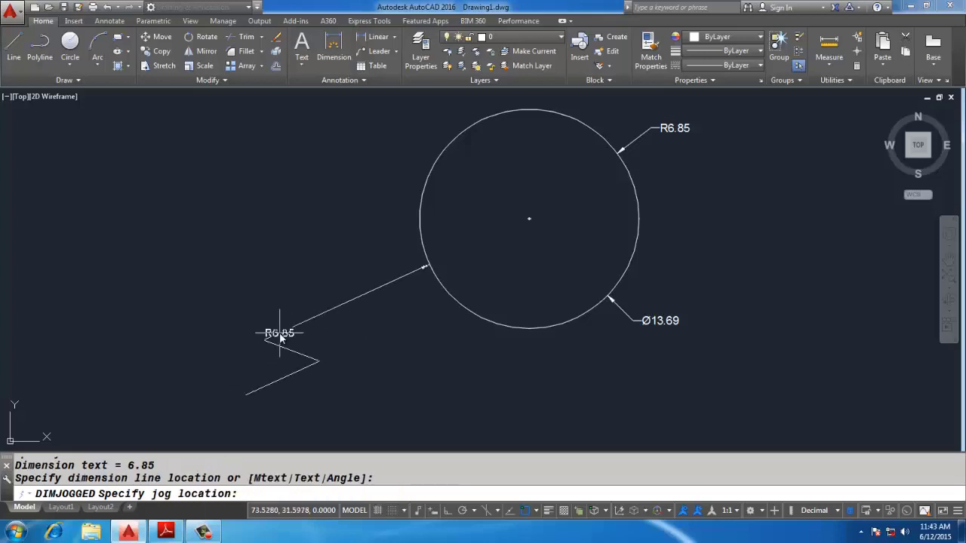
click(320, 312)
Set the jog angle of the jogged radius dimension to 90 in its properties.
click(315, 308)
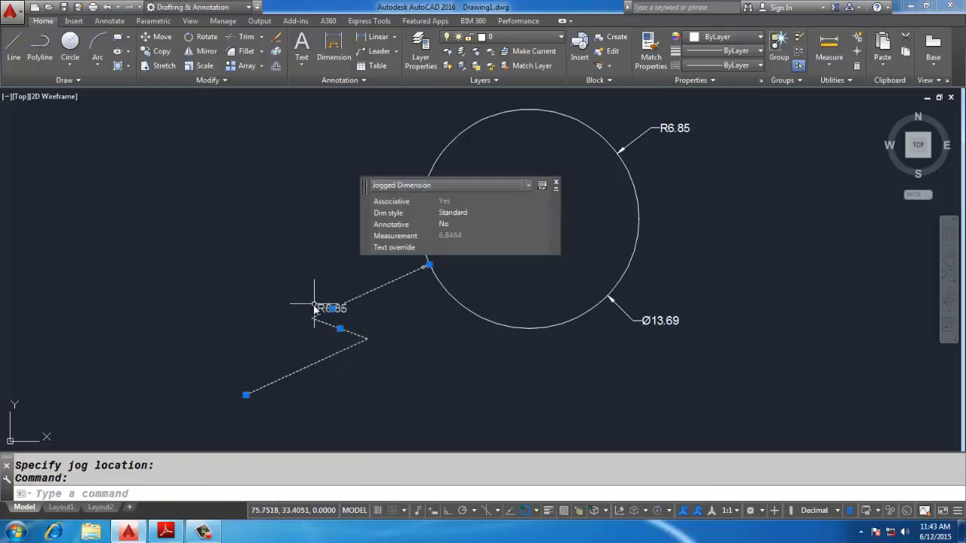
scroll(365, 376, down, 4)
key(ctrl+1)
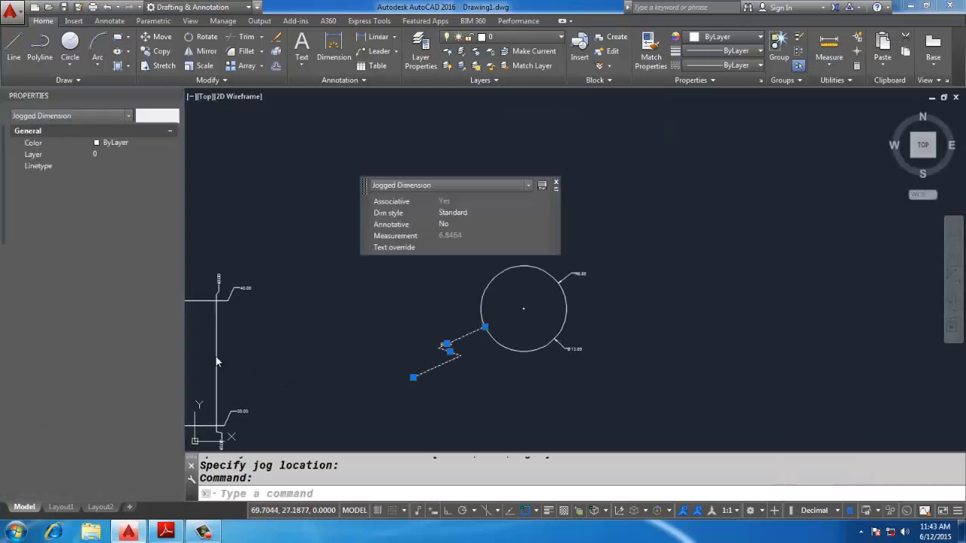
drag(2, 218, 2, 271)
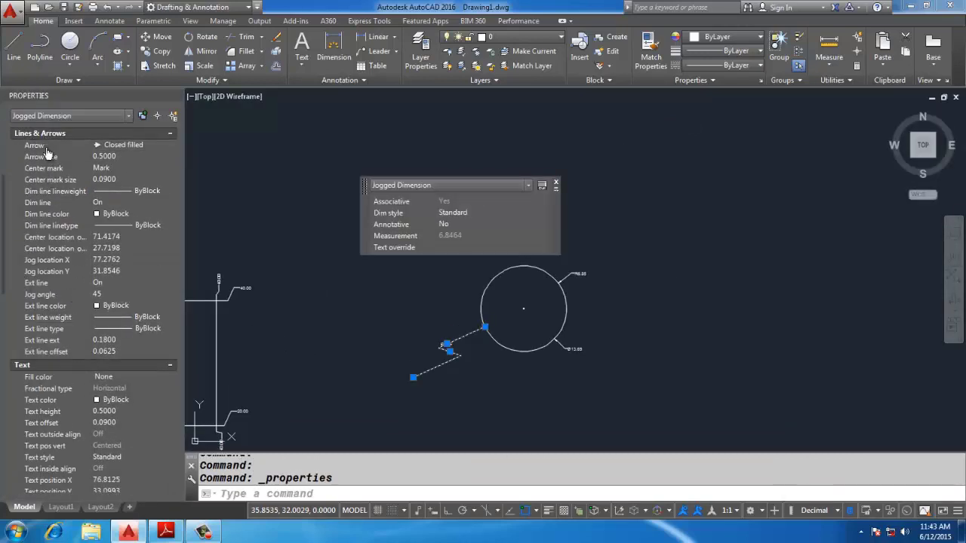
click(115, 292)
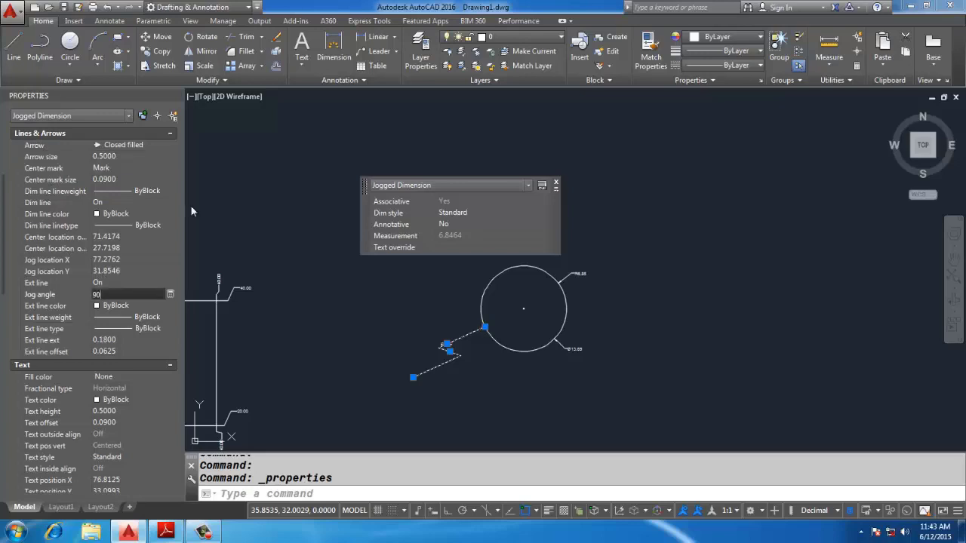
text(90)
key(Return)
scroll(453, 379, up, 4)
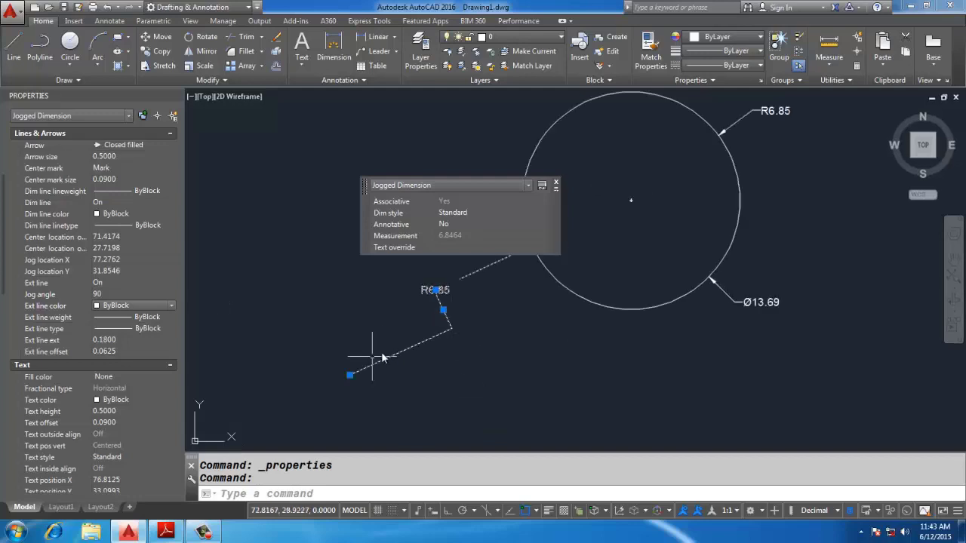
Stretch the jogged dimension's text grip upward, then deselect the dimension and close its properties.
scroll(452, 286, up, 2)
click(411, 294)
click(411, 202)
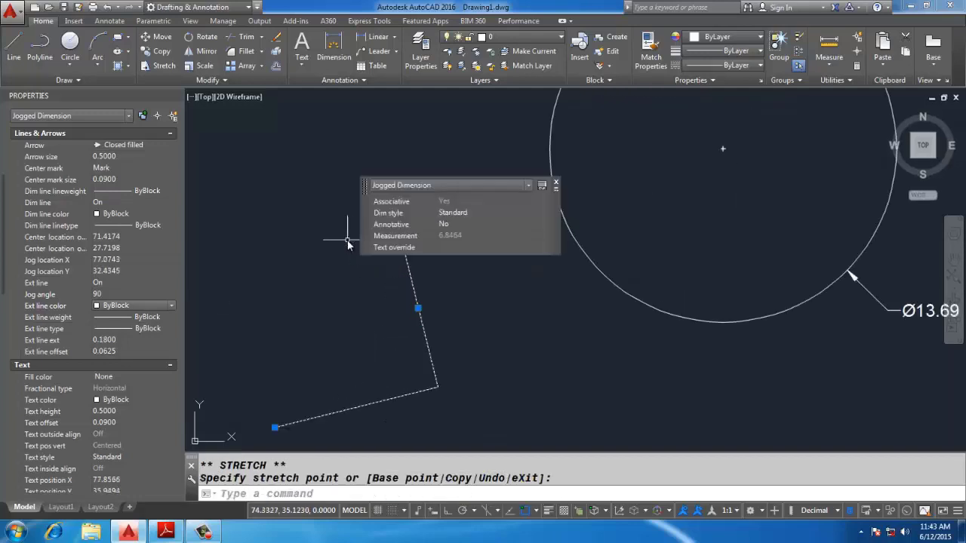
key(Escape)
key(Escape)
scroll(389, 304, down, 3)
key(ctrl+1)
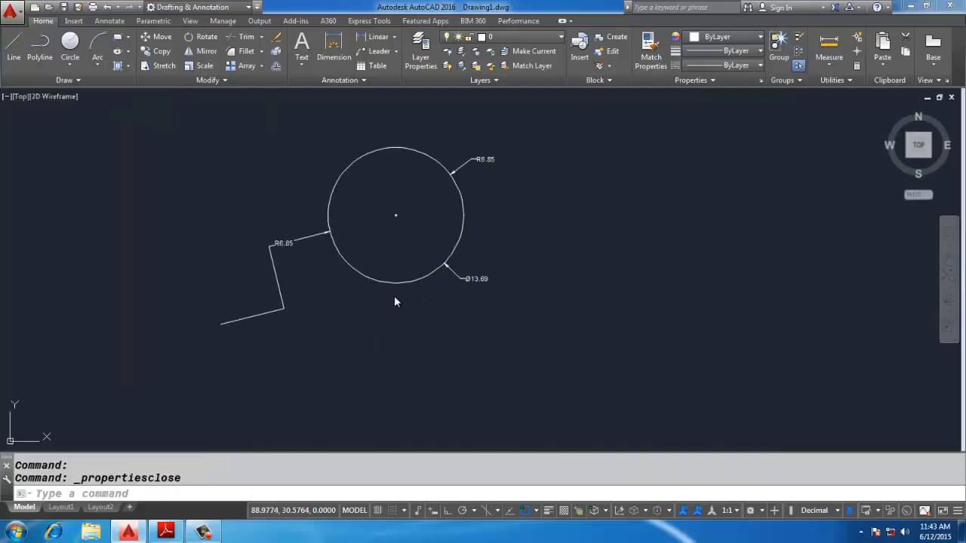
Switch to the PDF notes in Adobe Reader, read the angular dimension (dan) section, and return to AutoCAD.
key(alt+Tab)
key(alt+Tab)
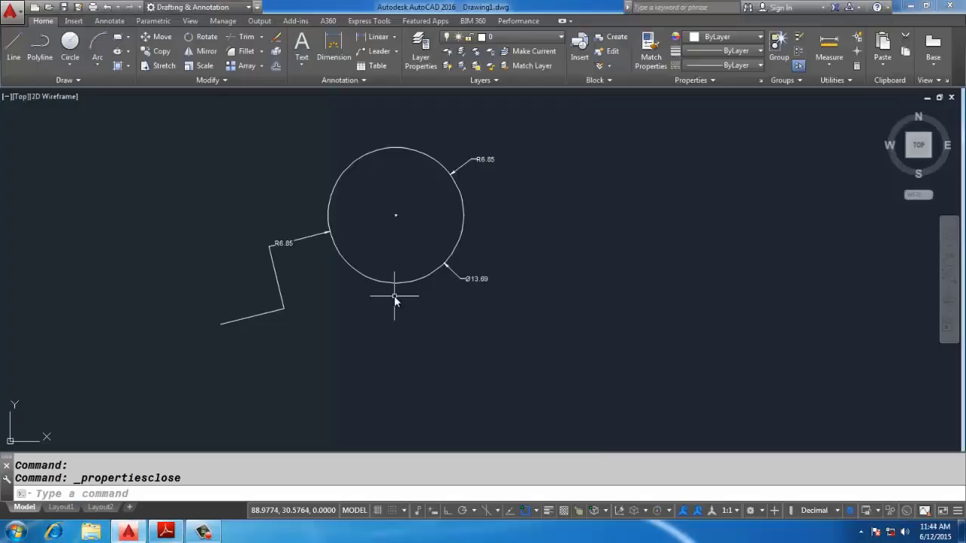
key(alt+Tab)
scroll(398, 302, down, 5)
scroll(398, 302, down, 5)
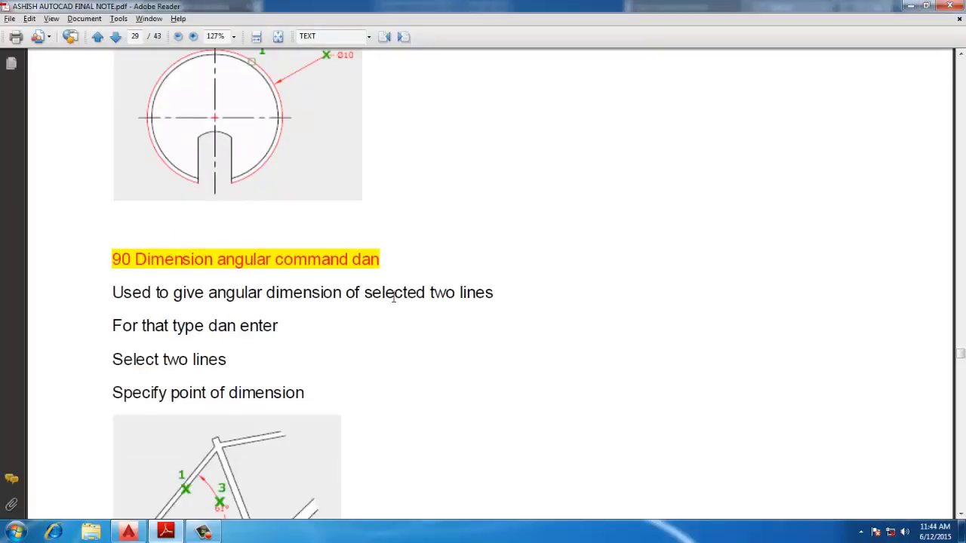
scroll(393, 298, down, 4)
key(alt+Tab)
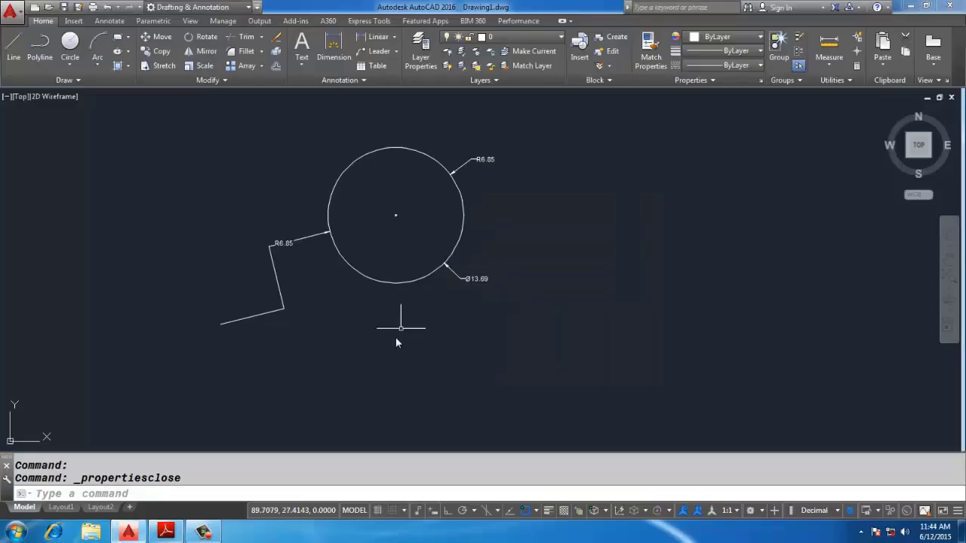
Erase the circle together with its radius, diameter and jogged dimensions.
click(396, 343)
click(298, 191)
click(513, 314)
click(426, 179)
scroll(596, 311, down, 6)
text(E)
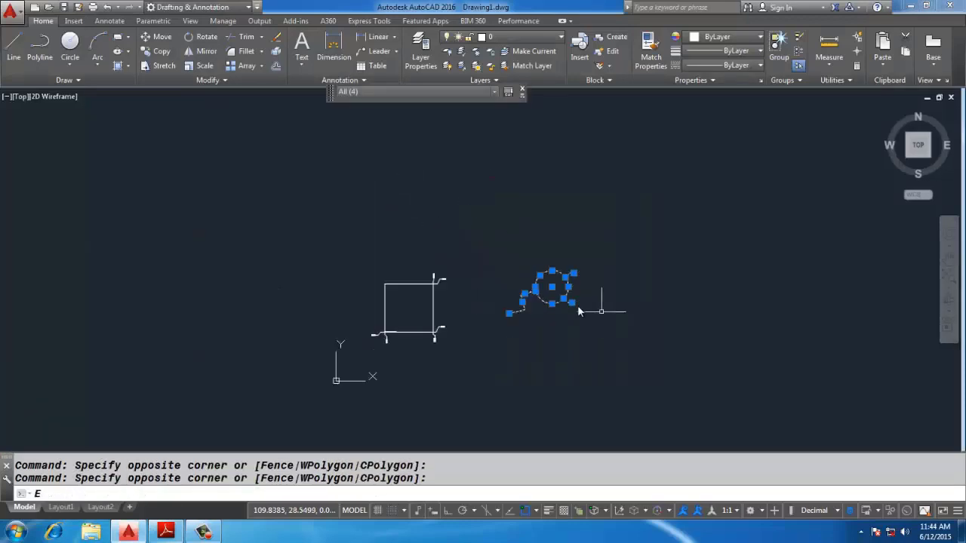
key(Return)
Draw two connected lines forming a sideways V in the empty area beside the dimensioned square.
scroll(483, 298, up, 4)
text(L)
key(Return)
click(646, 250)
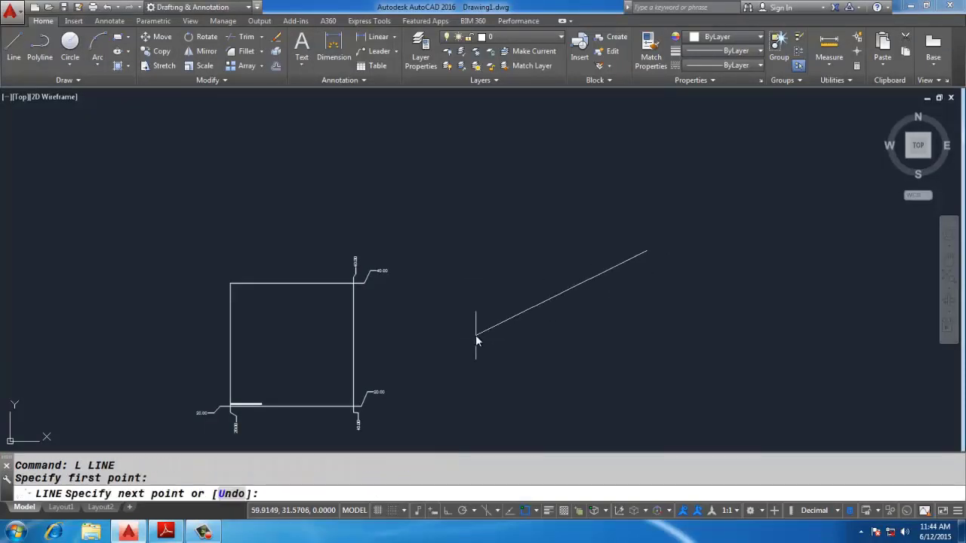
click(475, 335)
click(644, 397)
Add an angular dimension between the two V lines, with its arc inside the opening.
text(DA)
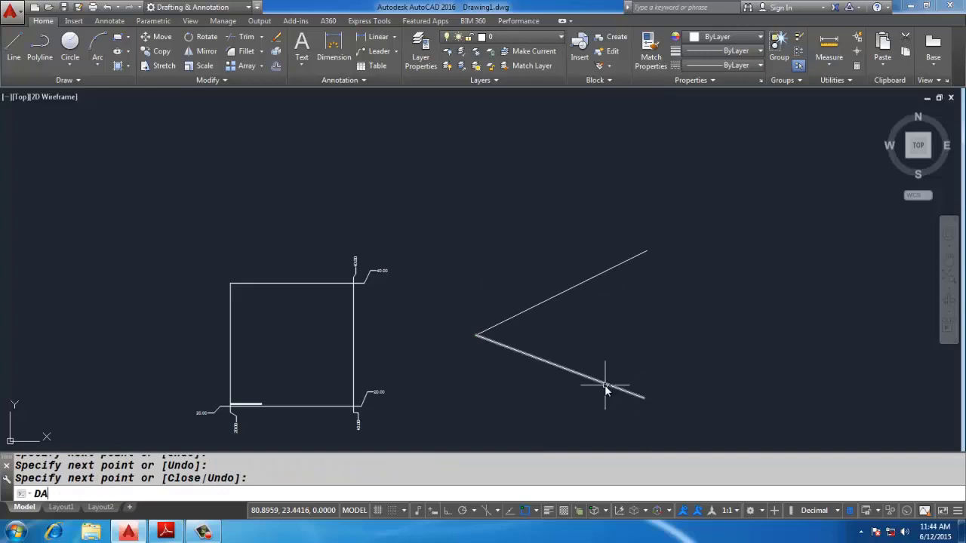
text(N)
key(Return)
click(552, 363)
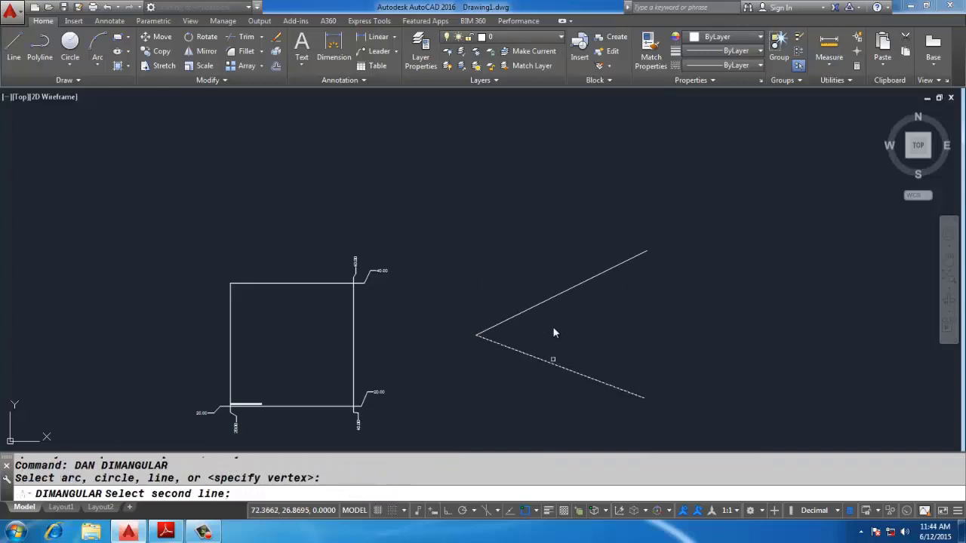
click(552, 299)
scroll(573, 328, up, 3)
click(556, 315)
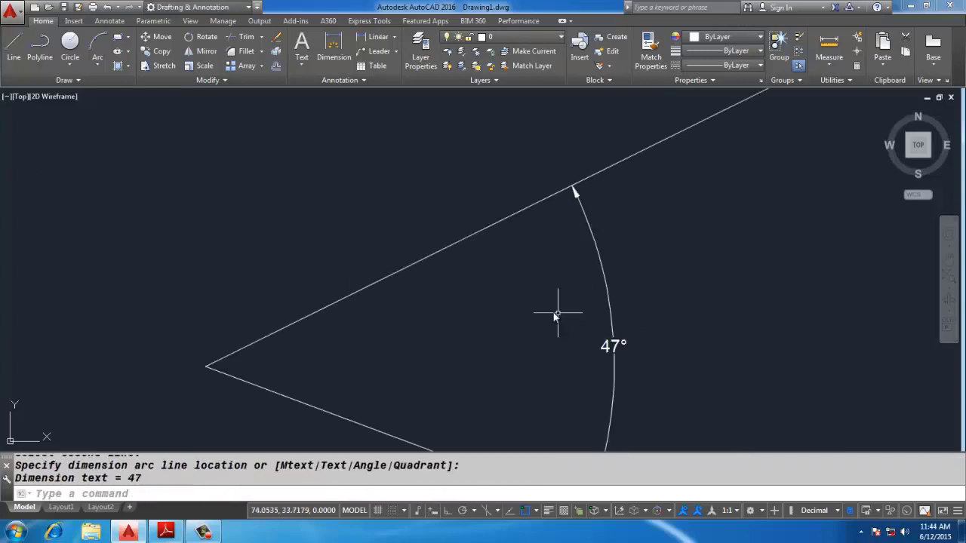
scroll(491, 294, down, 8)
scroll(423, 274, up, 8)
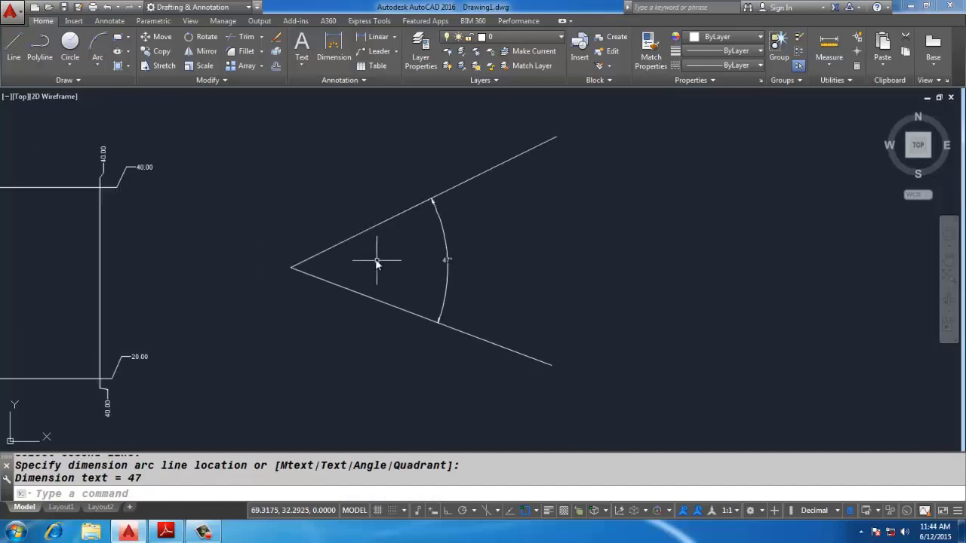
scroll(377, 262, up, 2)
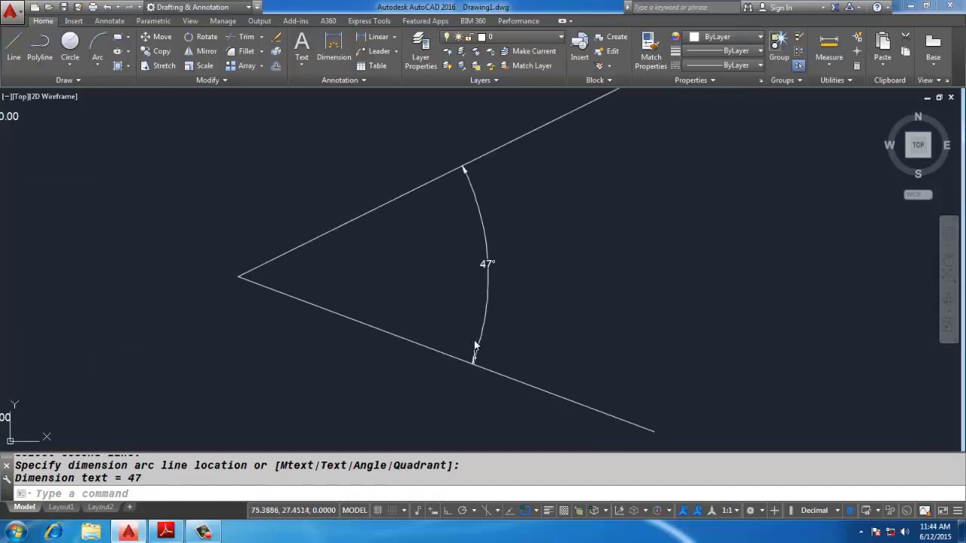
Dimension the outer reflex angle of the V by specifying its vertex and both line endpoints.
text(DAN)
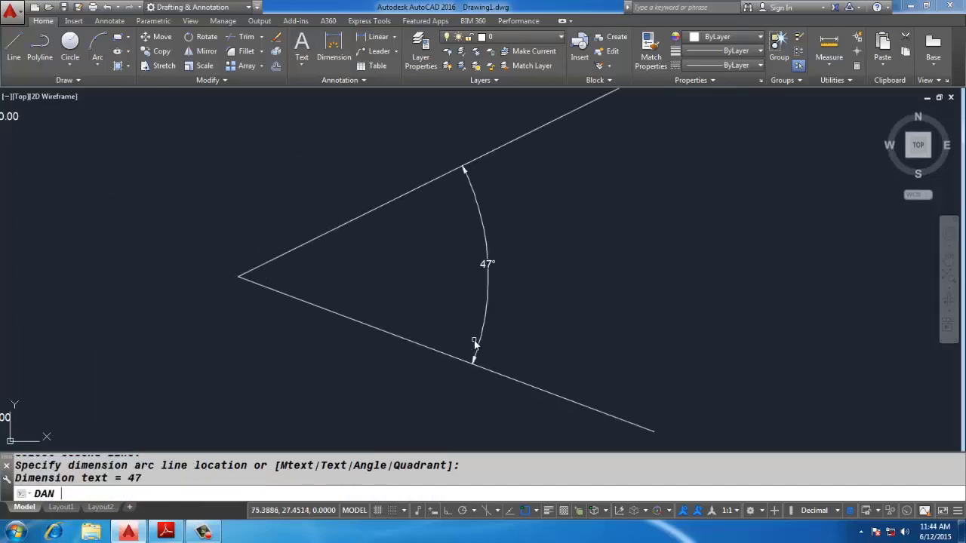
key(Return)
scroll(476, 348, down, 2)
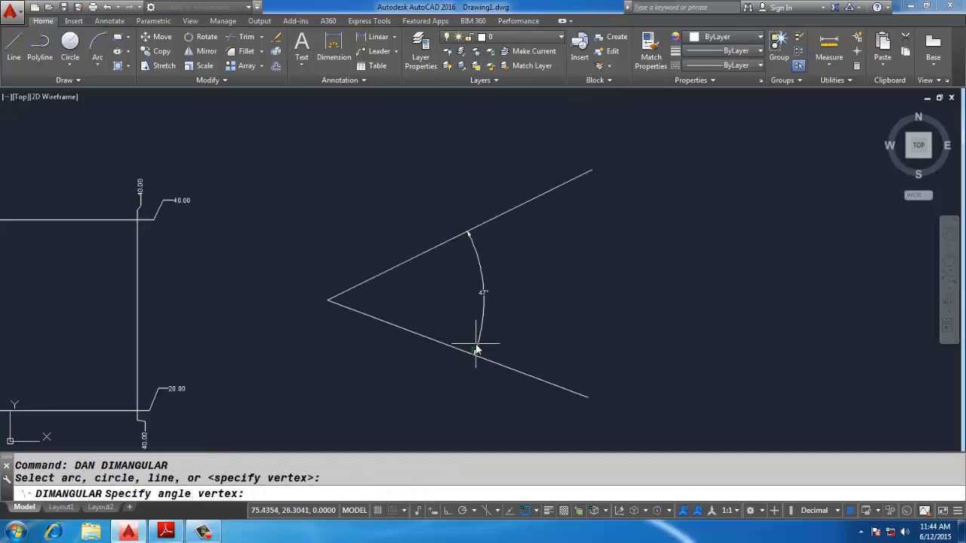
click(328, 299)
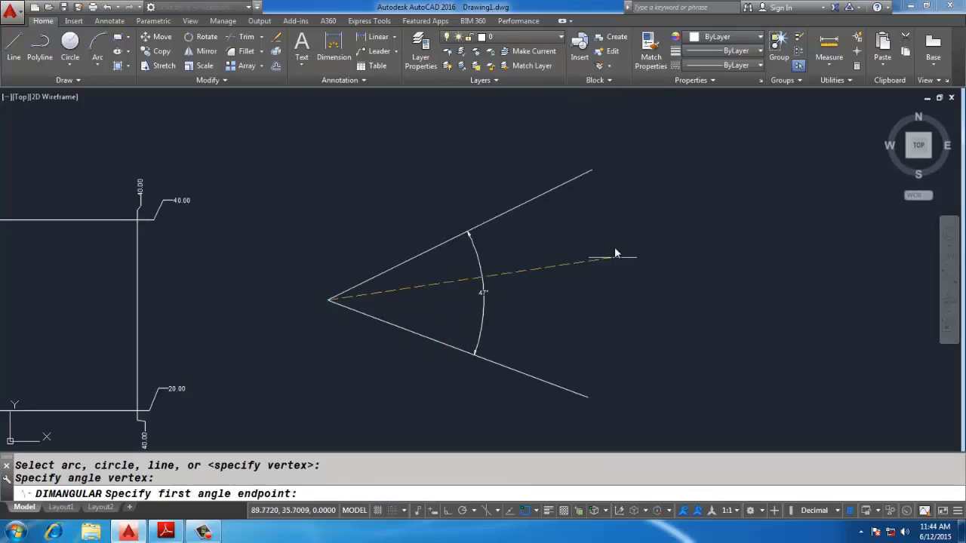
click(589, 172)
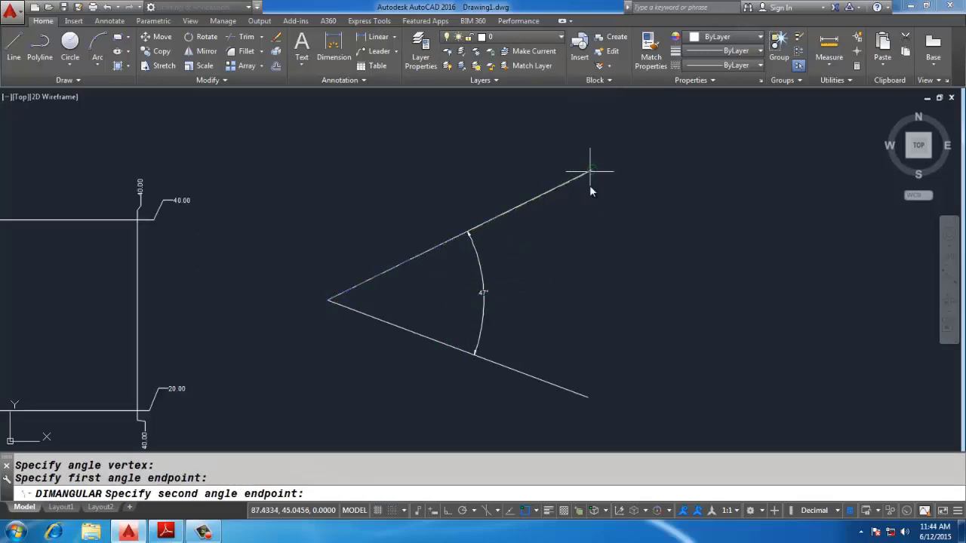
click(589, 397)
click(299, 340)
scroll(280, 304, up, 8)
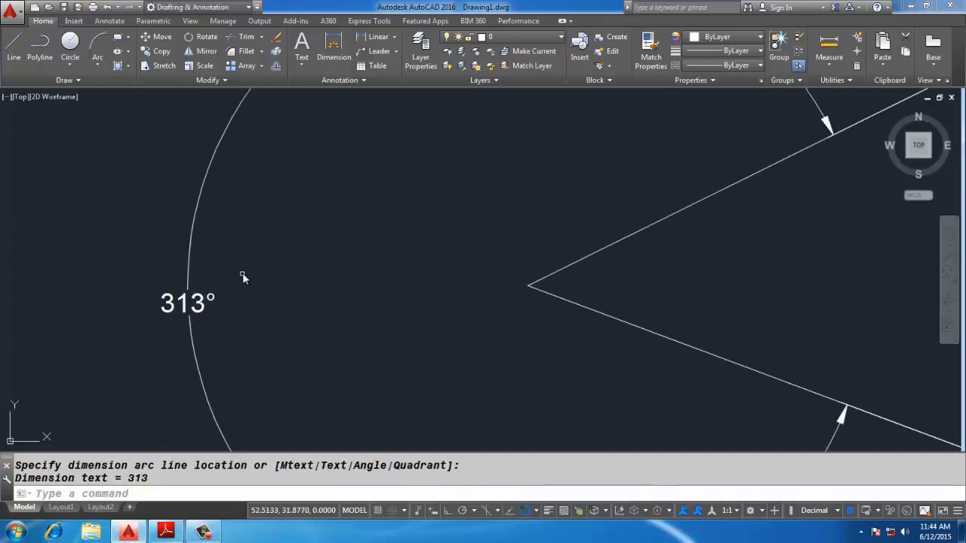
scroll(243, 274, down, 15)
scroll(420, 207, up, 2)
Draw an open four-segment line shape, like an unclosed pentagon, in the empty space beyond the V.
text(l)
key(Return)
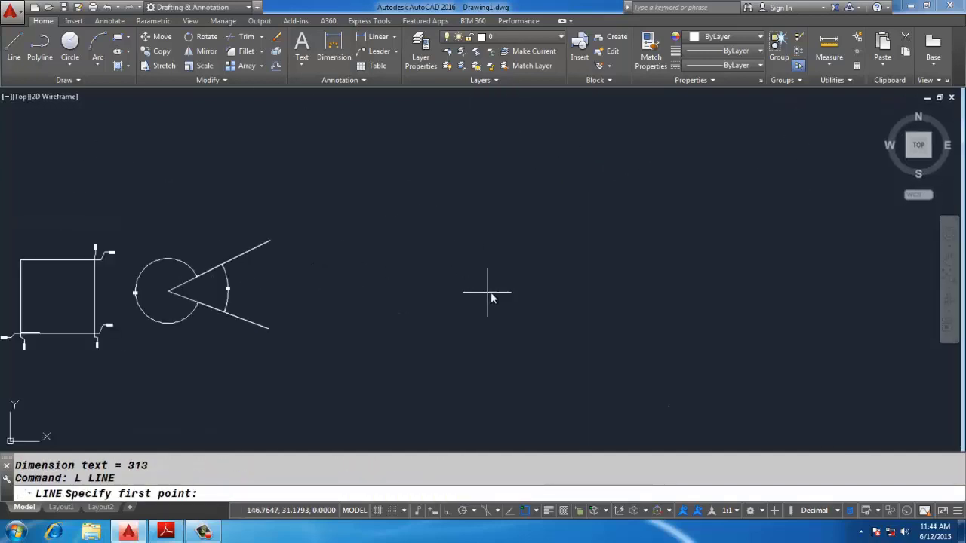
click(490, 291)
click(665, 182)
click(781, 301)
click(690, 417)
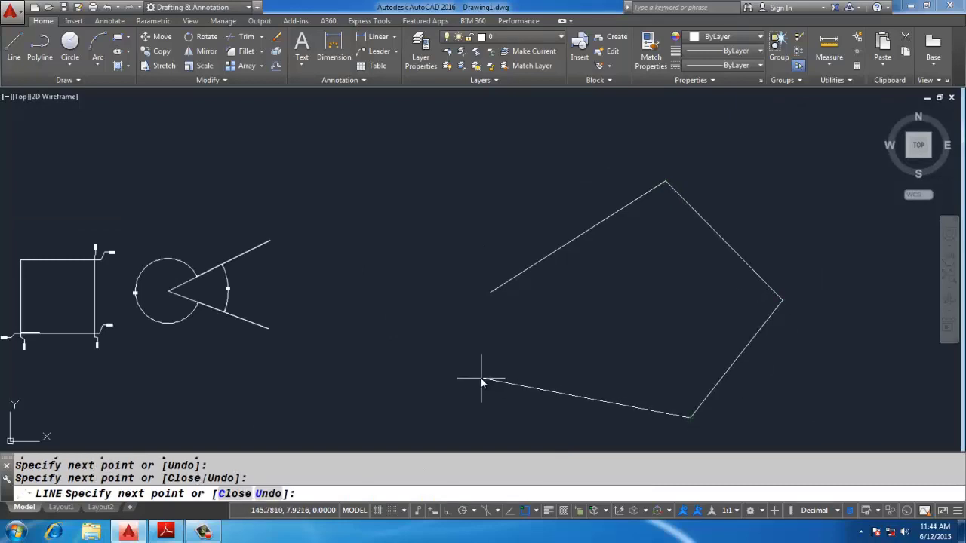
click(480, 377)
key(Return)
Add an aligned dimension along the upper-left segment of the open shape with the Dimension (DIM) tool.
click(326, 49)
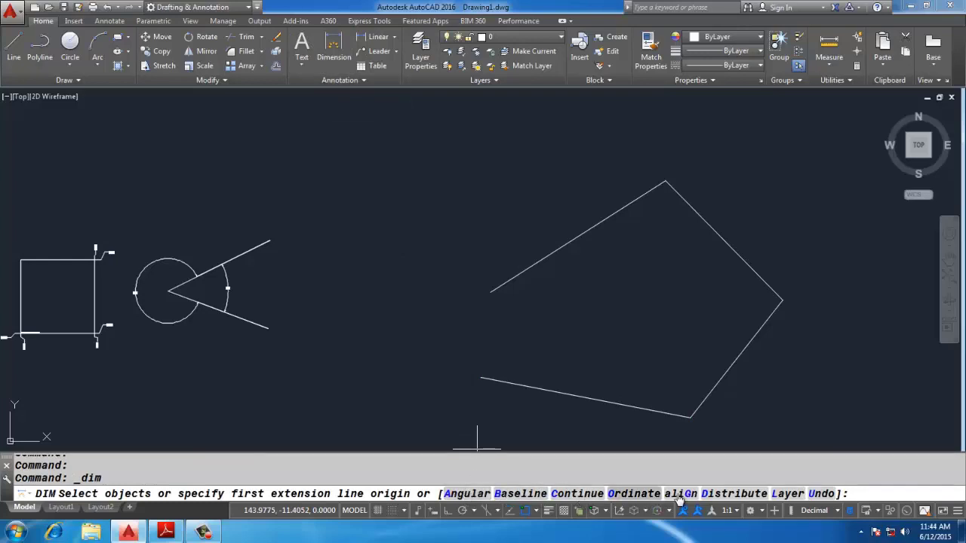
key(Return)
click(490, 292)
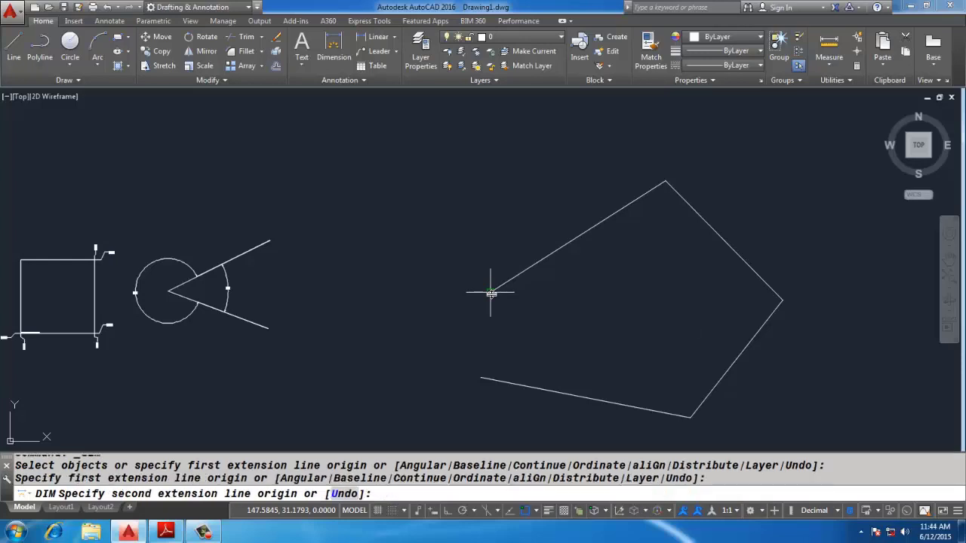
click(664, 179)
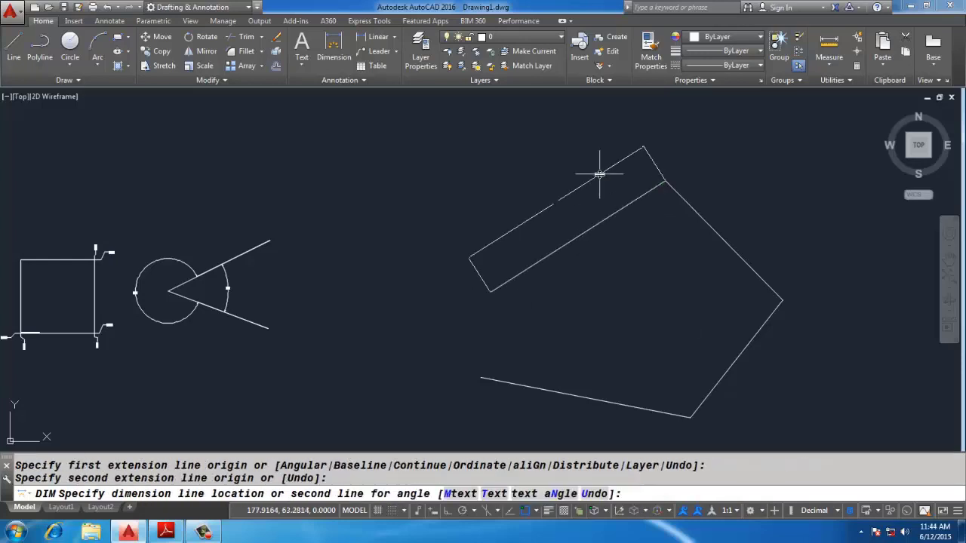
scroll(592, 200, up, 5)
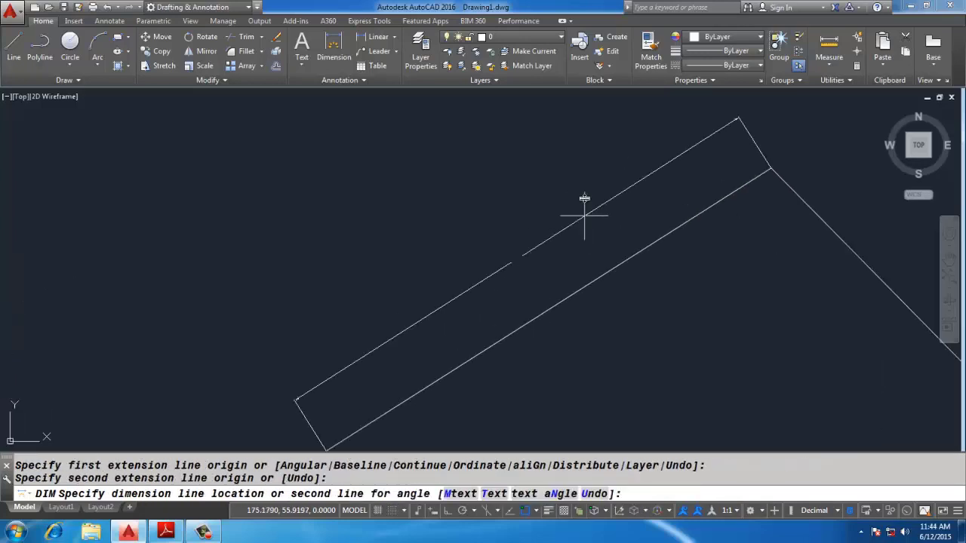
scroll(579, 241, down, 2)
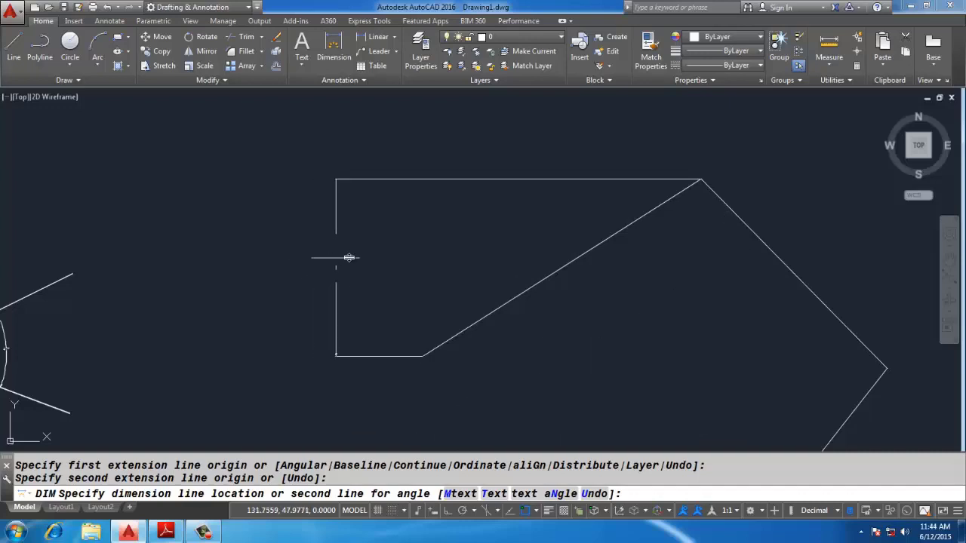
click(524, 263)
middle_drag(225, 176, 158, 121)
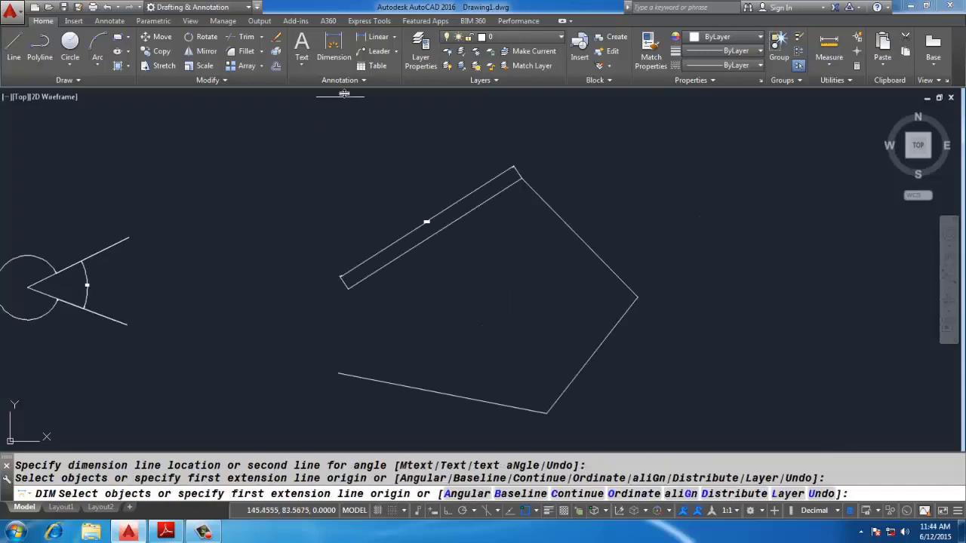
Dimension the angle between the open shape's upper-left and upper-right segments with the DIM tool, and end the command.
click(332, 49)
middle_drag(574, 159, 502, 219)
click(502, 219)
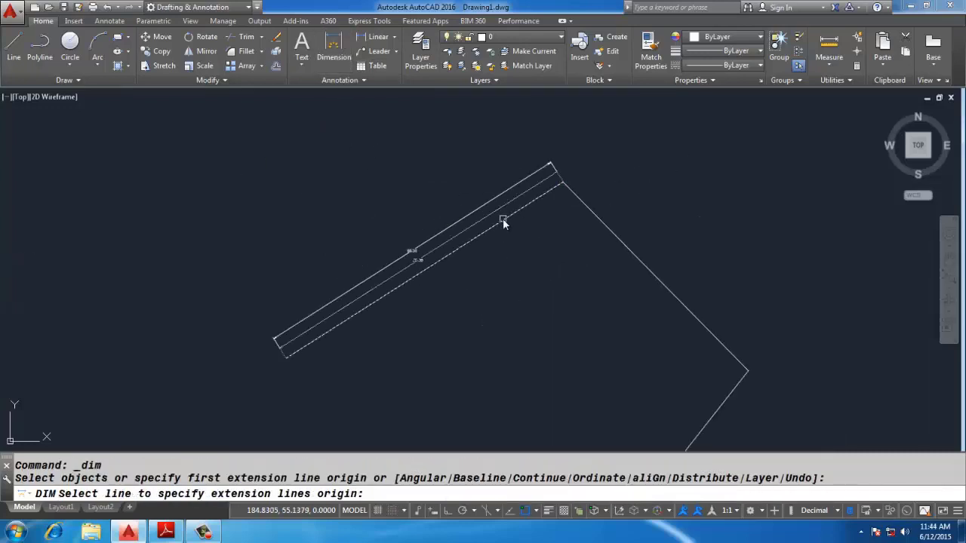
click(590, 219)
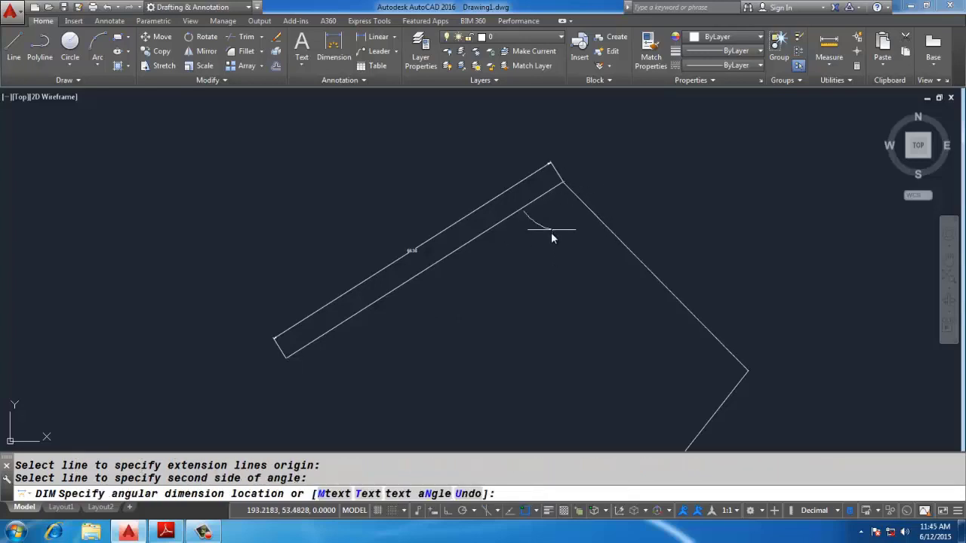
click(546, 254)
scroll(423, 242, down, 3)
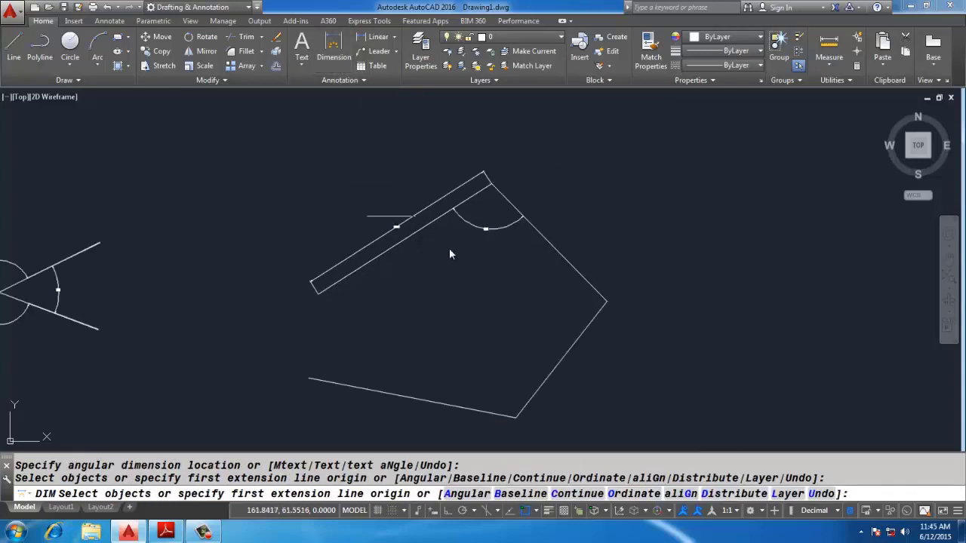
scroll(574, 242, up, 3)
key(Escape)
scroll(653, 244, down, 5)
scroll(462, 241, up, 4)
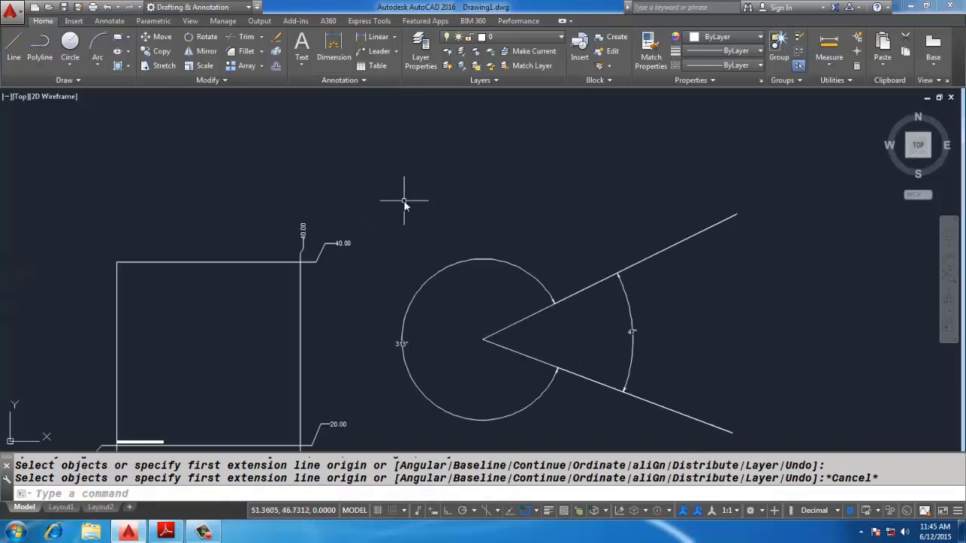
Draw two separate circles side by side below the V, the first with a radius of about 25.3 and the second smaller.
scroll(526, 193, down, 2)
scroll(526, 192, down, 2)
key(c)
key(Return)
click(554, 390)
click(610, 390)
key(c)
key(Return)
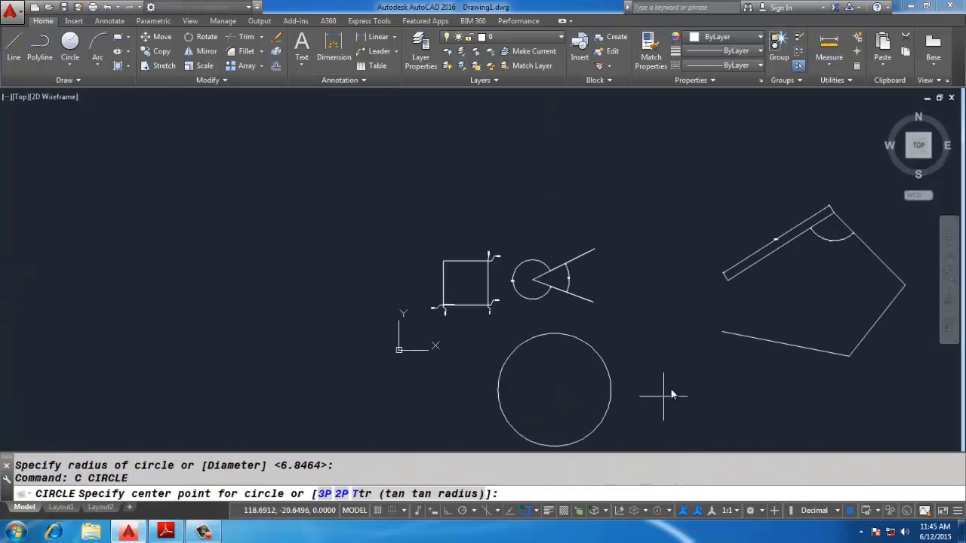
click(681, 383)
click(722, 385)
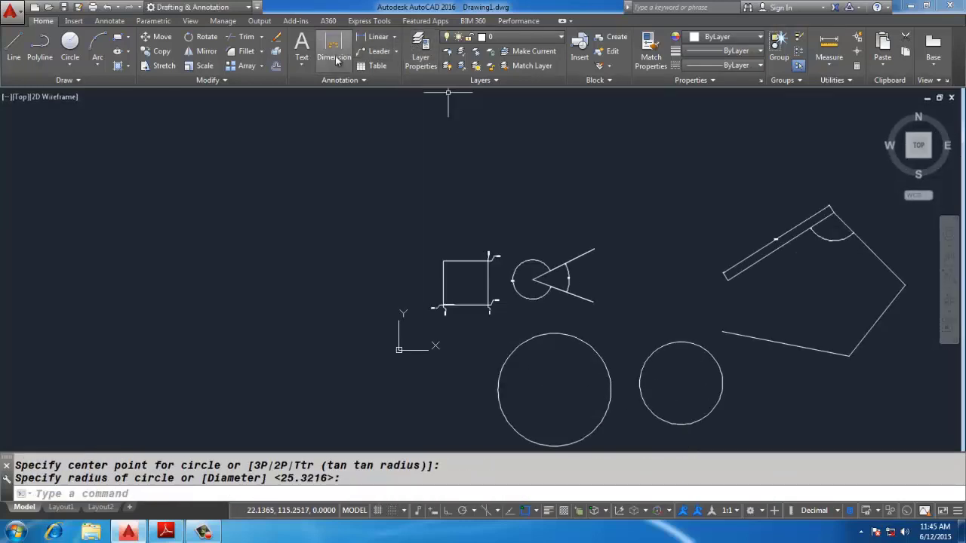
Add a radius dimension outside the larger circle's upper edge with the DIM tool's Radius option.
click(333, 52)
scroll(485, 128, down, 2)
scroll(530, 223, up, 4)
click(566, 226)
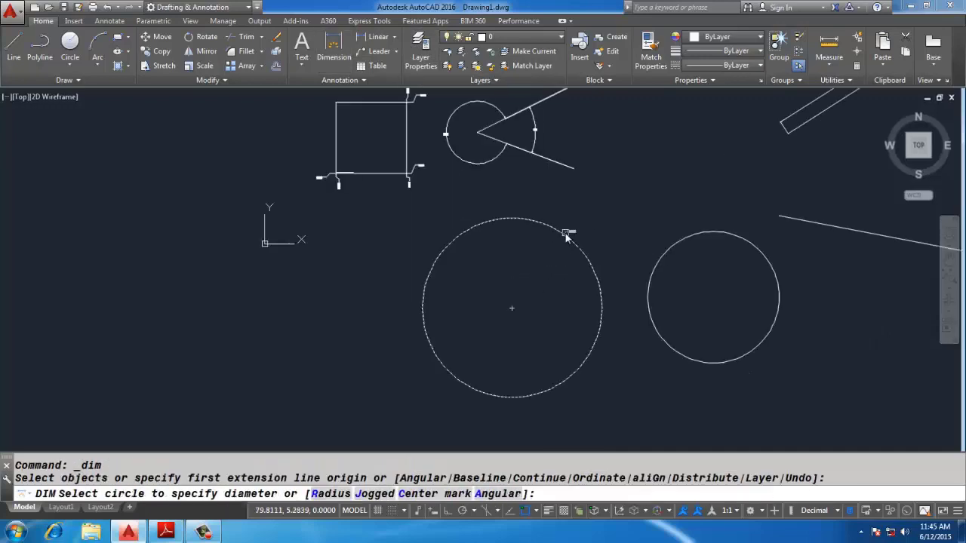
click(566, 230)
scroll(569, 214, up, 4)
scroll(562, 212, up, 5)
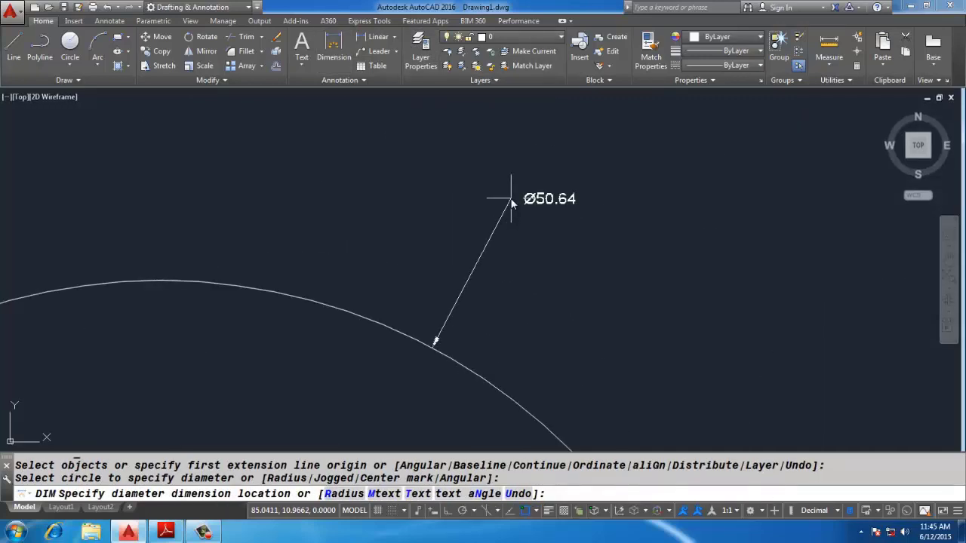
click(343, 493)
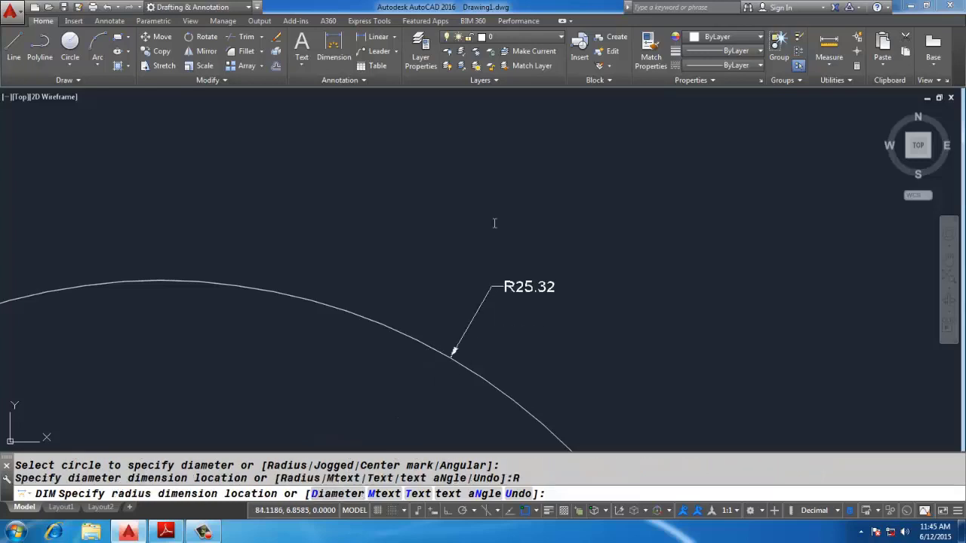
click(494, 198)
scroll(336, 129, down, 5)
click(330, 57)
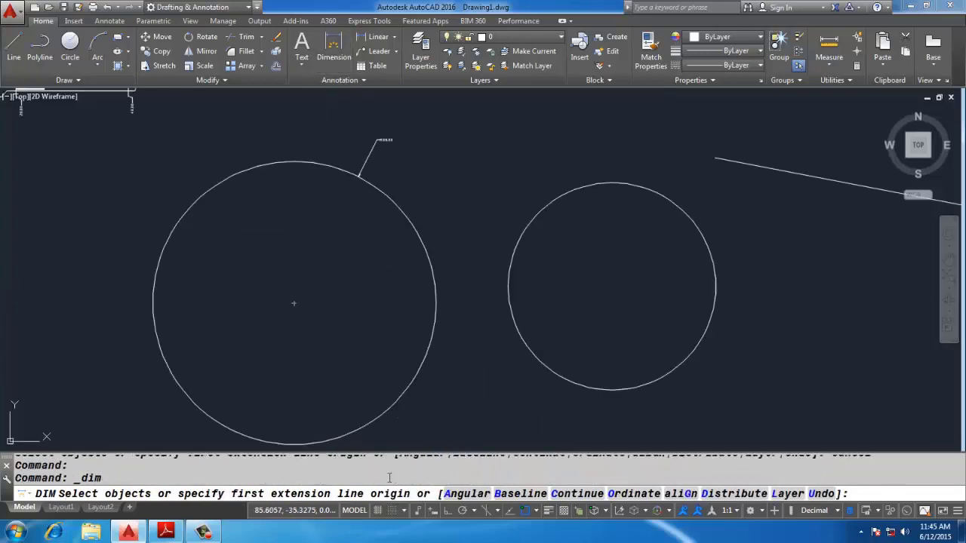
click(507, 285)
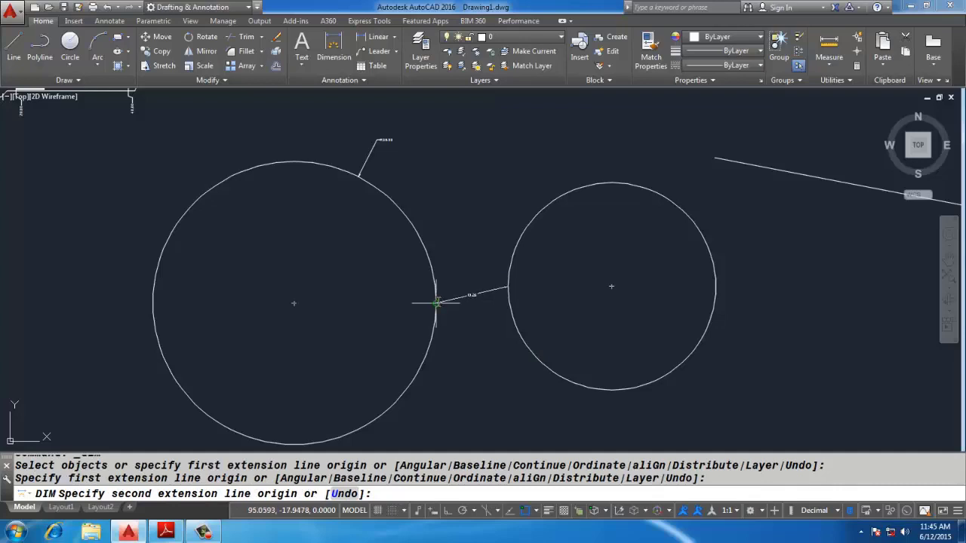
click(436, 303)
scroll(454, 367, up, 2)
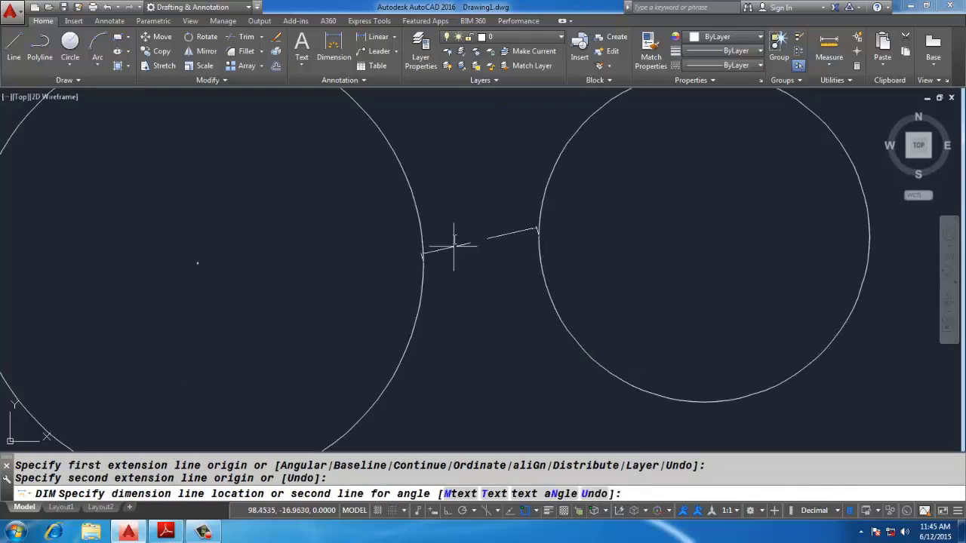
key(Escape)
Dimension the distance between the two circles' centers with the DIM tool, placing it below the centers, and end the command.
click(332, 50)
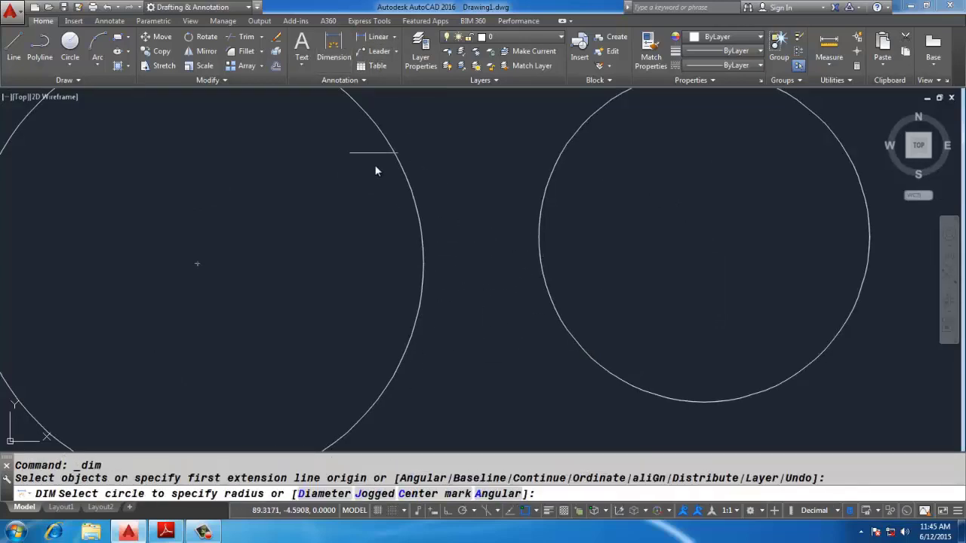
scroll(375, 170, down, 2)
click(307, 202)
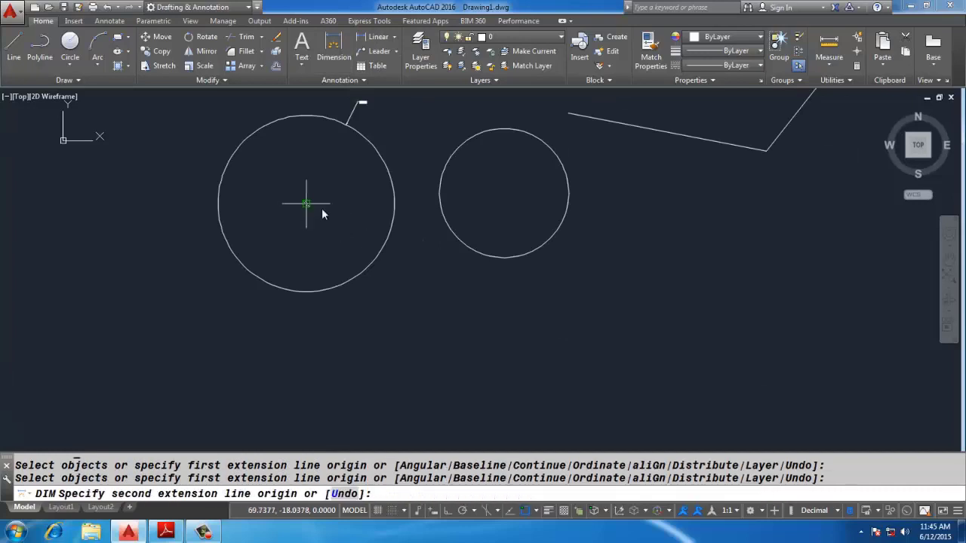
click(504, 193)
click(433, 243)
scroll(428, 300, up, 3)
scroll(428, 300, down, 1)
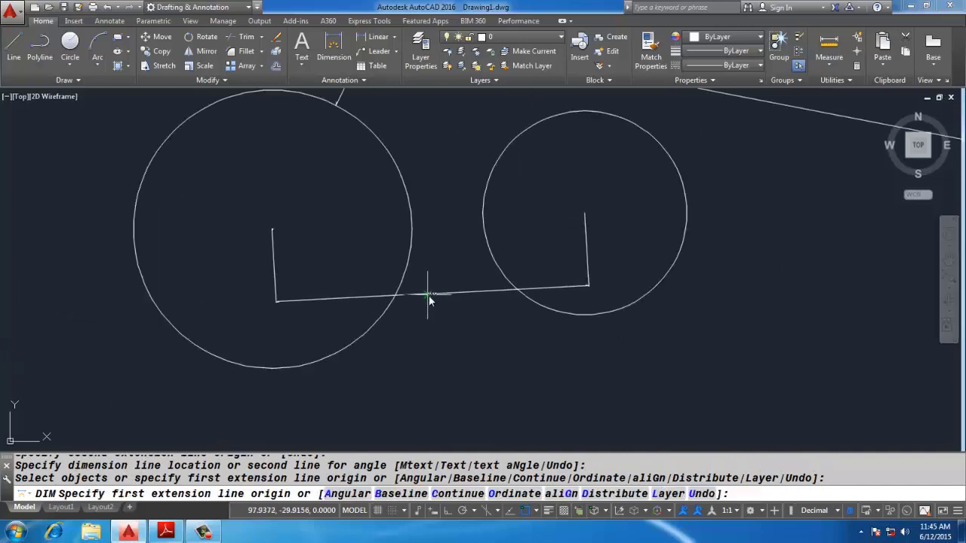
scroll(428, 300, down, 5)
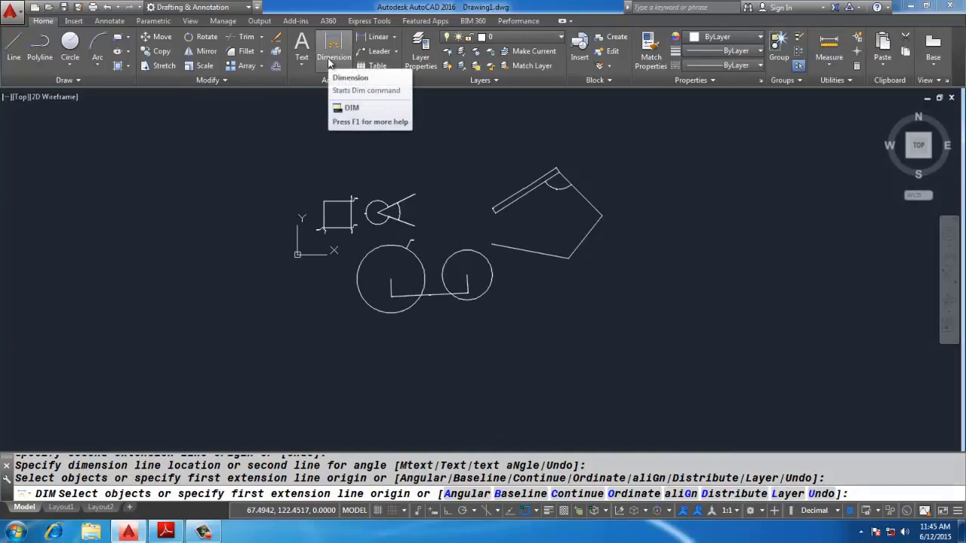
key(Escape)
key(Escape)
Erase all geometry and dimensions from the drawing.
scroll(411, 190, up, 2)
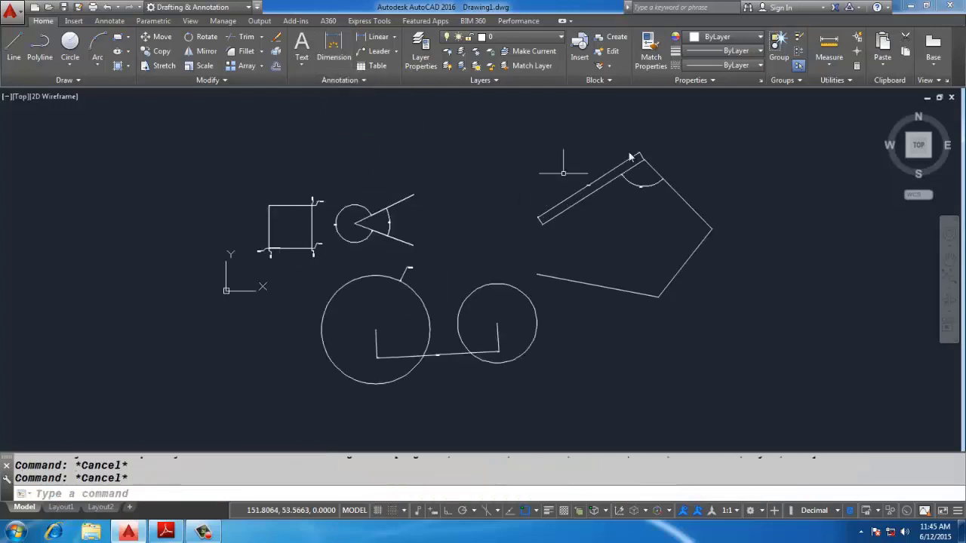
click(671, 132)
click(312, 373)
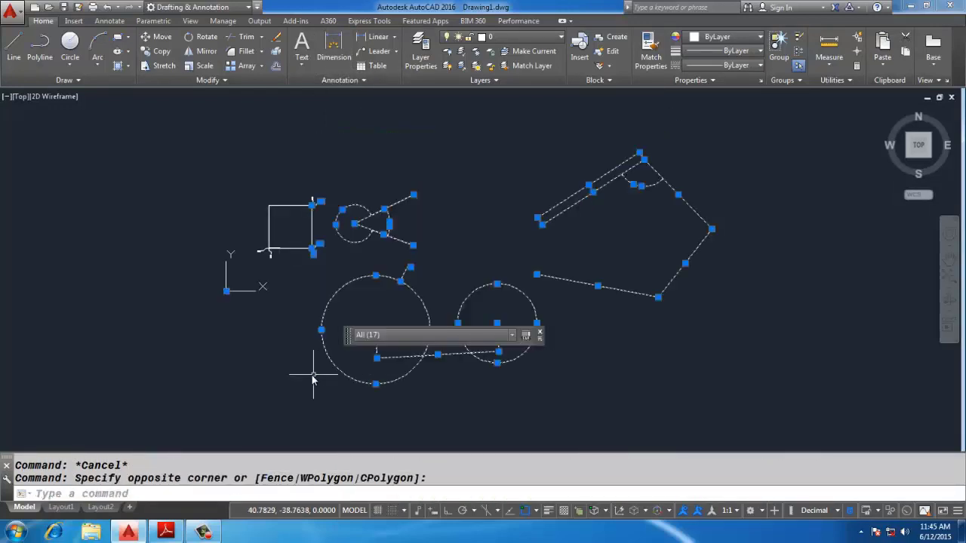
scroll(287, 208, up, 2)
click(372, 159)
click(247, 308)
text(e)
key(Return)
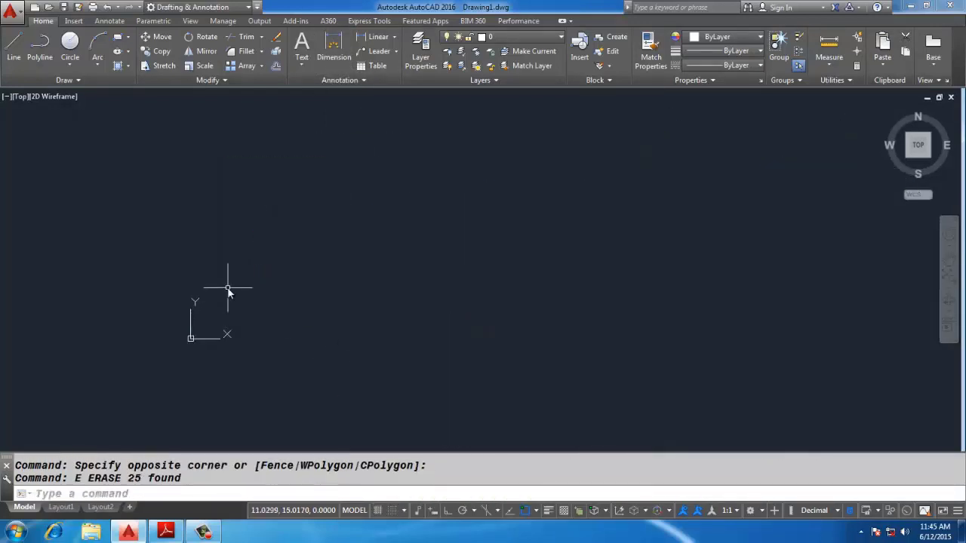
Check the dimension baseline section of the PDF notes in Adobe Reader and return to AutoCAD.
key(alt+Tab)
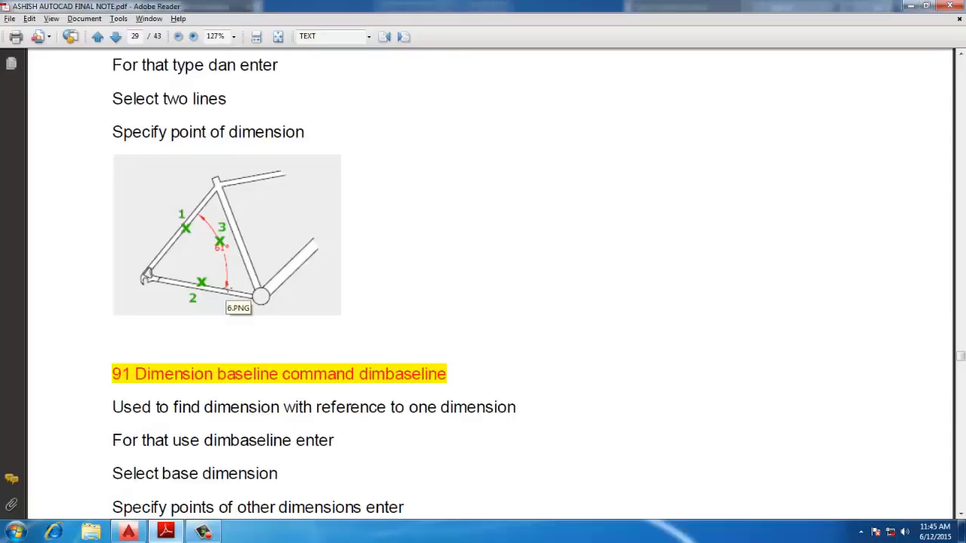
scroll(229, 294, down, 3)
key(alt+Tab)
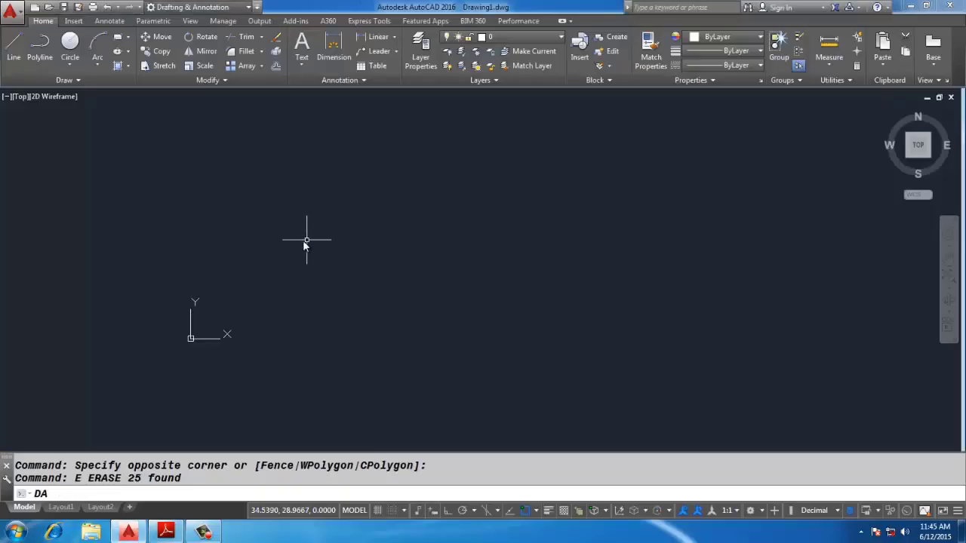
text(DAL)
key(Return)
key(Escape)
Draw a horizontal line about 219 units long in the empty drawing with Ortho mode on.
text(l)
key(Return)
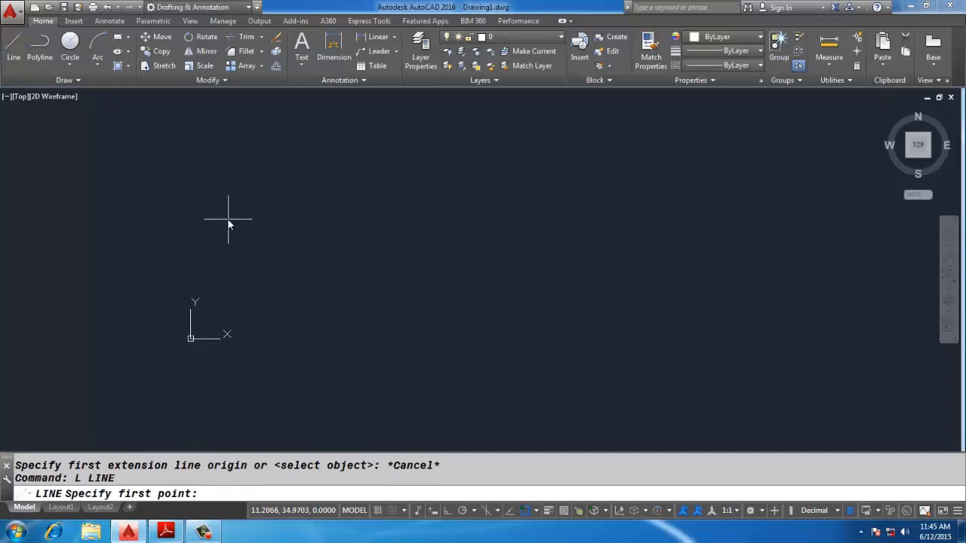
click(228, 218)
key(F8)
scroll(714, 189, down, 3)
click(836, 241)
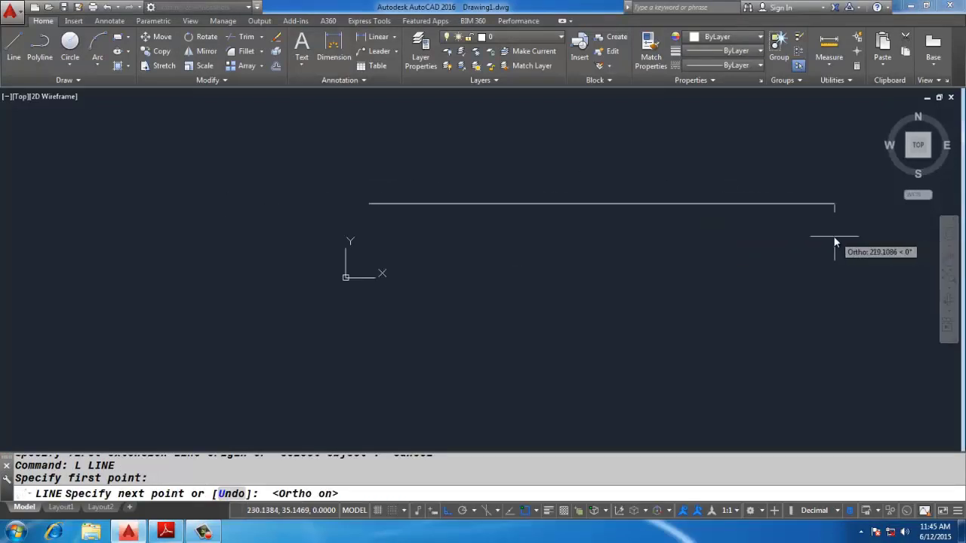
key(Return)
Add an aligned dimension spanning about the first 22 units from the line's left end, placed below the line.
scroll(638, 215, up, 3)
text(DA)
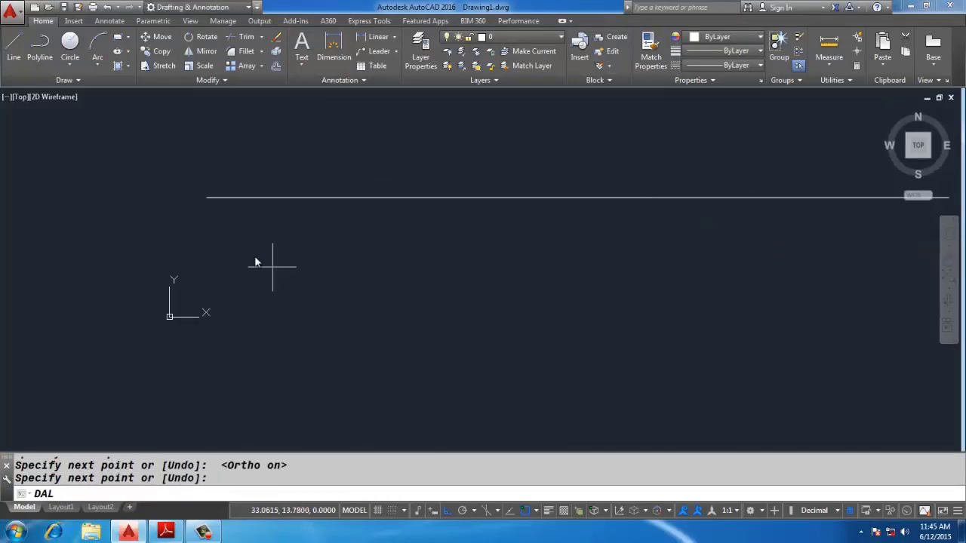
text(L)
key(Return)
click(214, 200)
scroll(231, 193, up, 2)
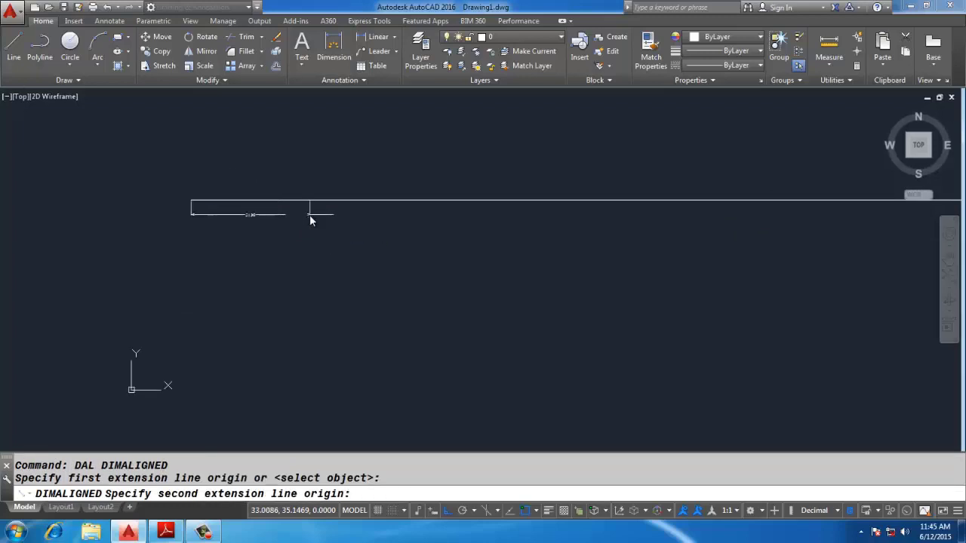
click(310, 217)
click(307, 224)
scroll(258, 228, up, 3)
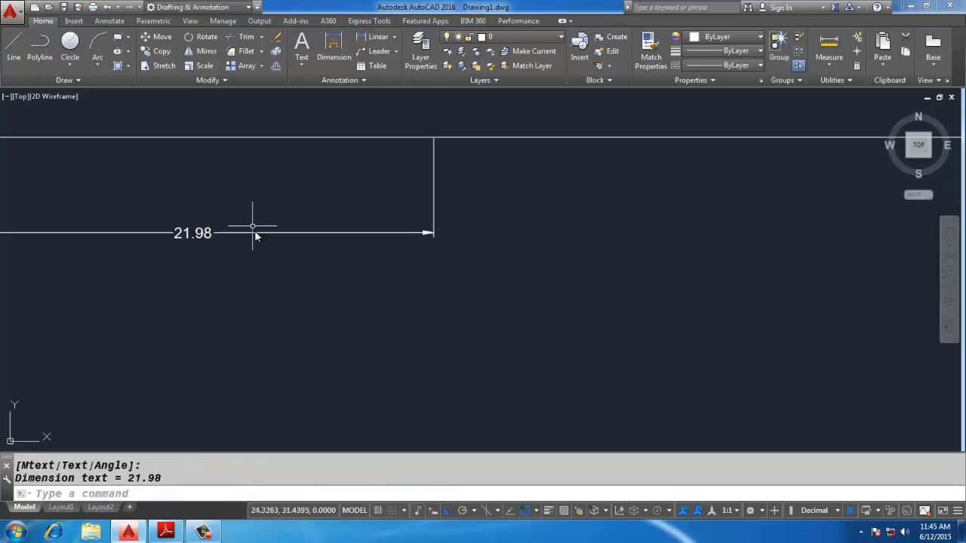
scroll(291, 249, down, 2)
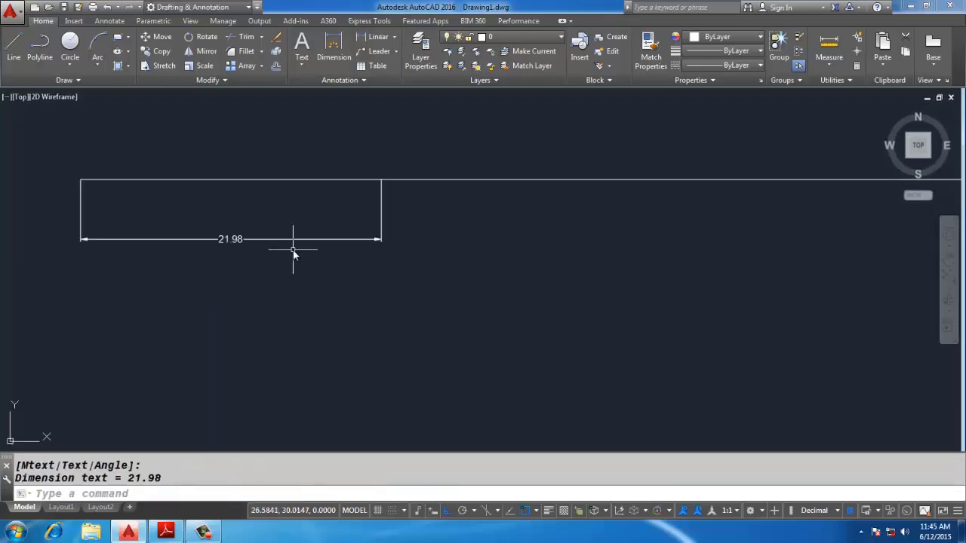
Make sure the Nearest object snap is enabled in the drafting settings and accept them.
key(Return)
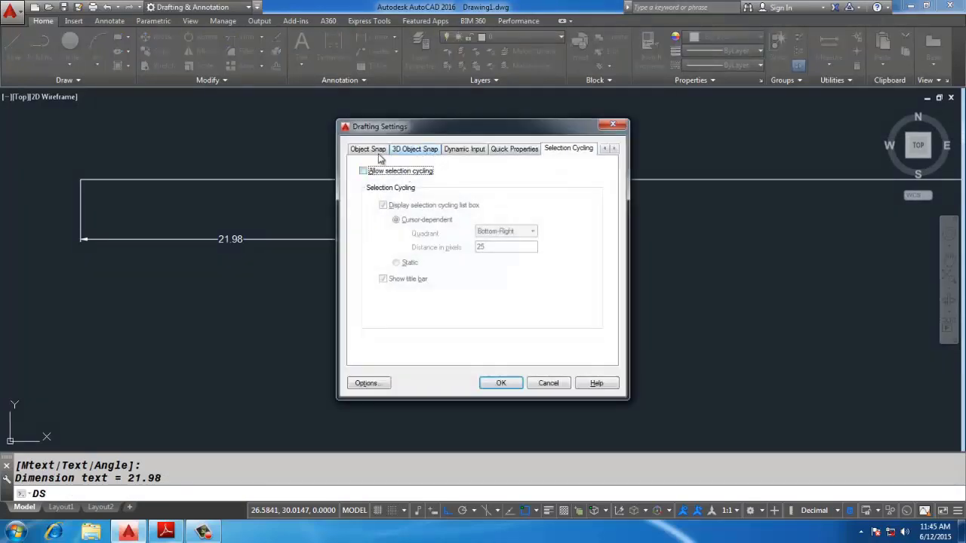
click(366, 149)
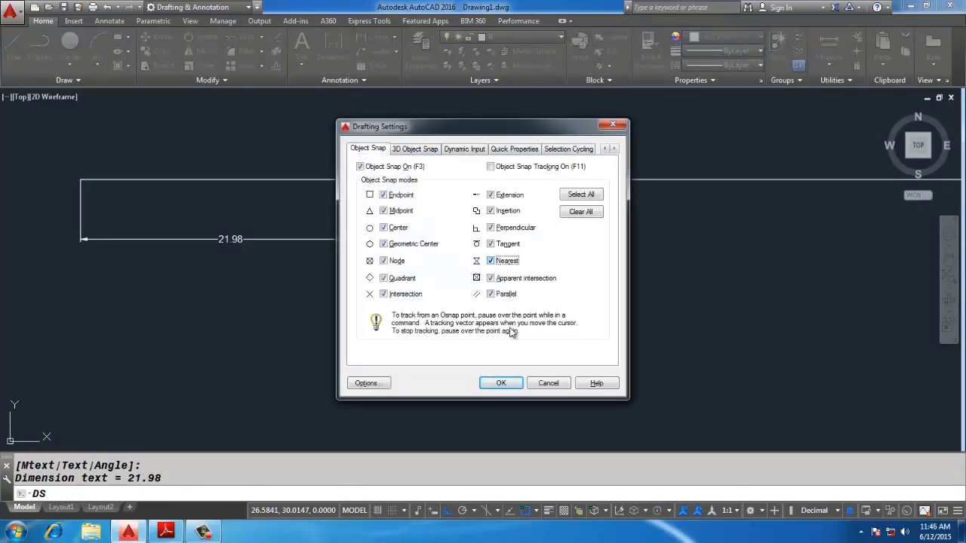
click(510, 386)
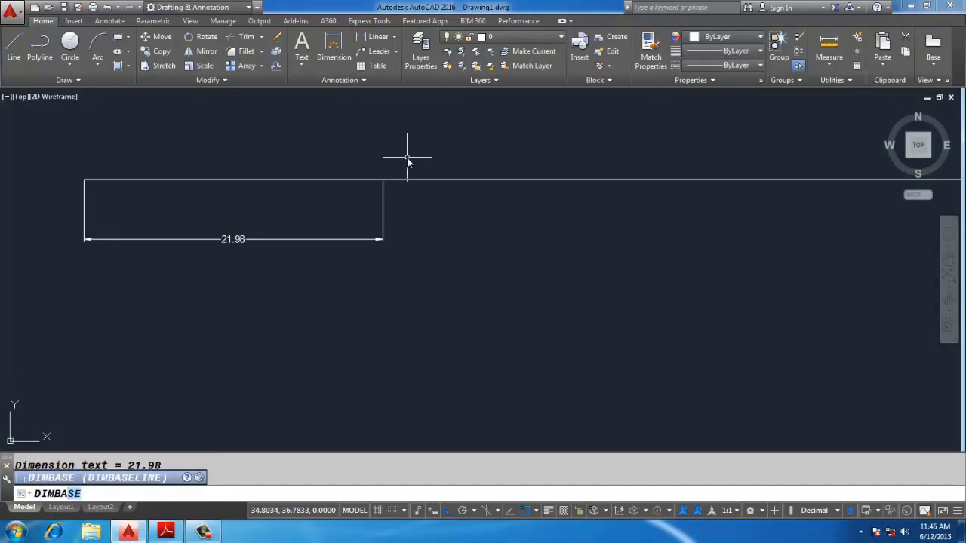
Add twelve baseline dimensions with DIMBASELINE at increasing distances along the line, from about 27 up to about 122 units, and end the command.
key(Return)
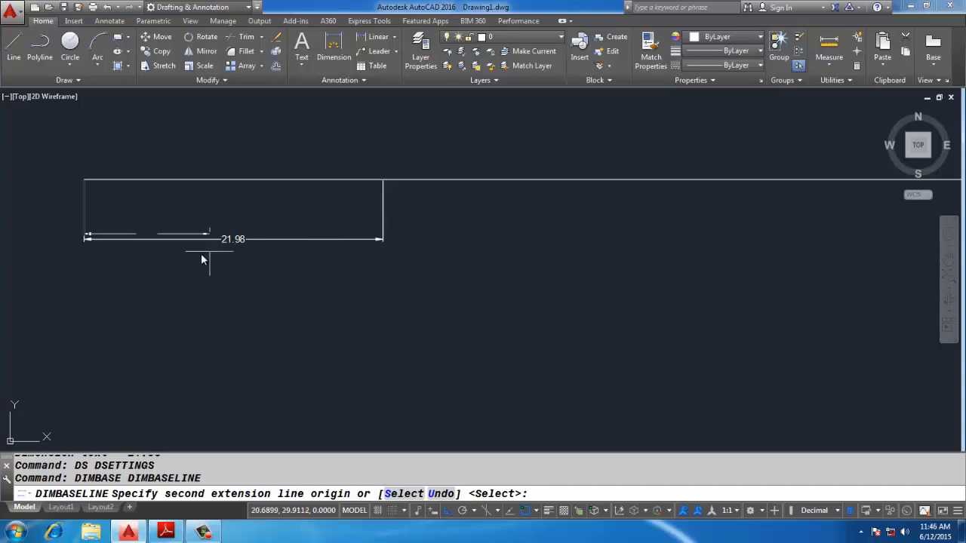
click(449, 183)
click(507, 183)
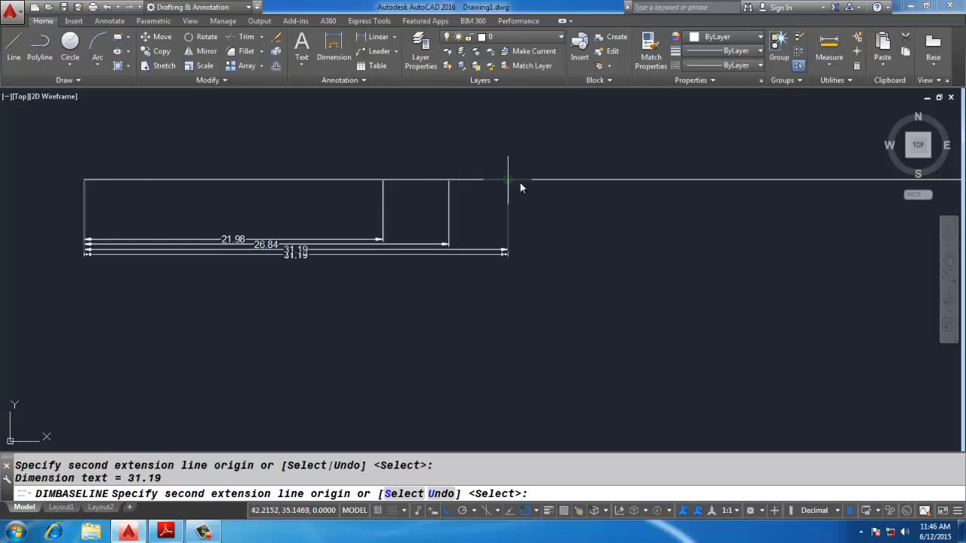
click(605, 184)
click(711, 182)
scroll(11, 213, down, 2)
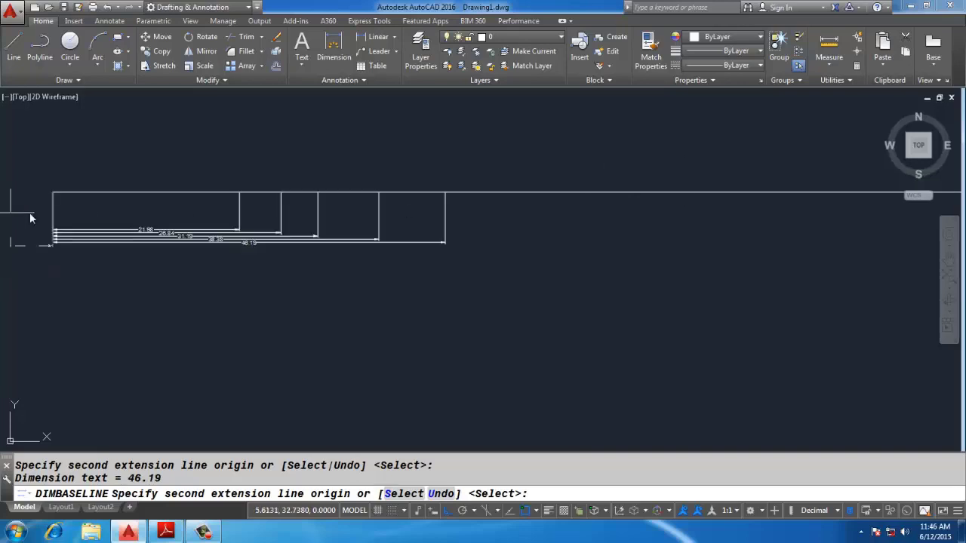
click(512, 195)
click(608, 195)
click(684, 195)
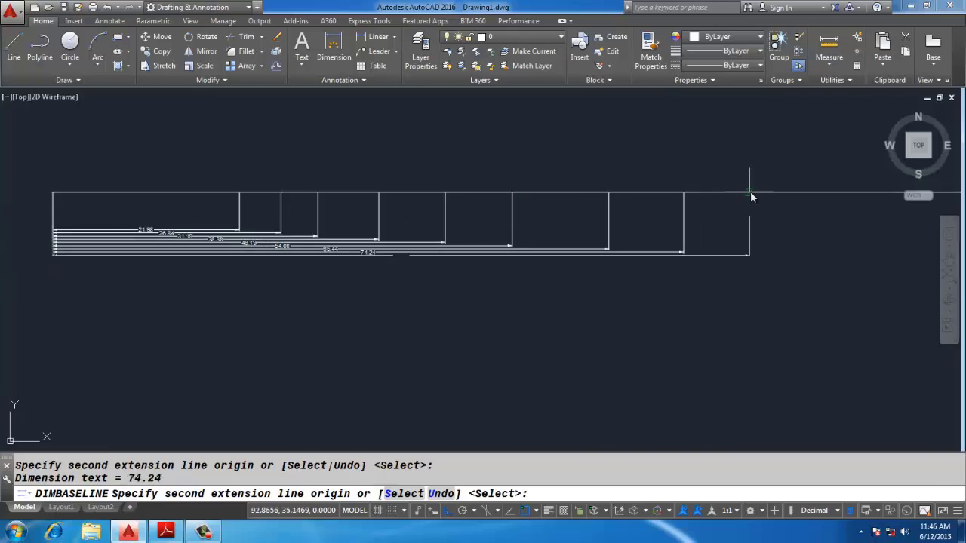
click(749, 196)
click(805, 194)
scroll(341, 136, down, 3)
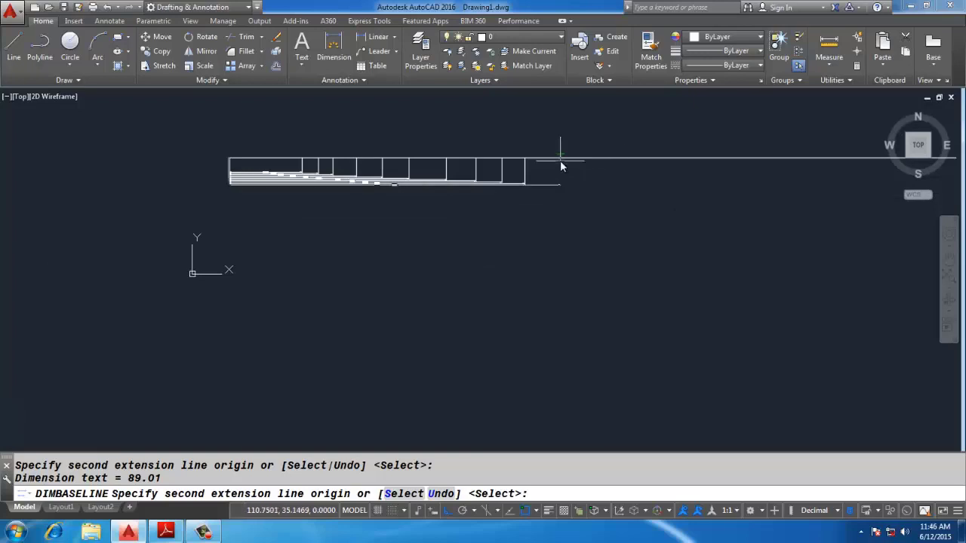
click(561, 161)
click(605, 156)
click(632, 151)
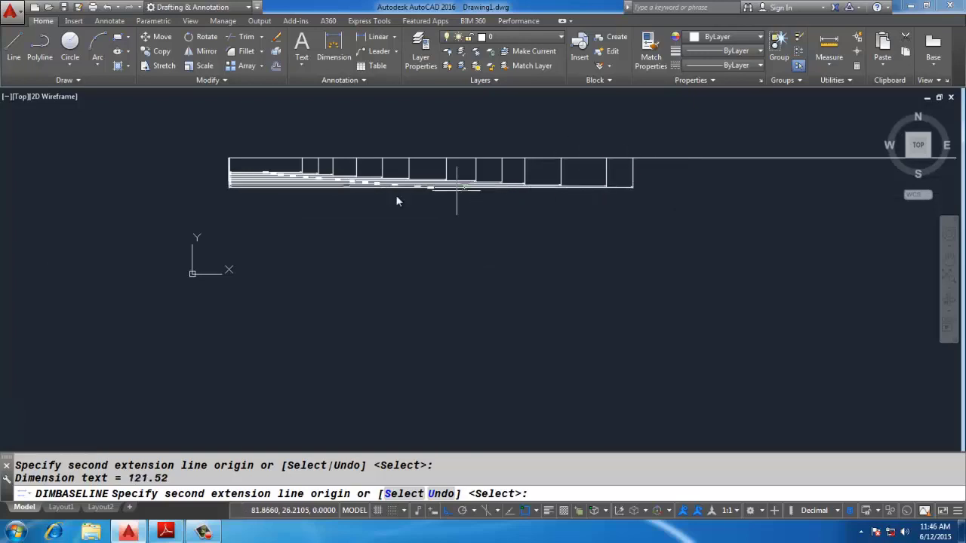
key(Escape)
scroll(253, 178, up, 3)
key(Escape)
key(Escape)
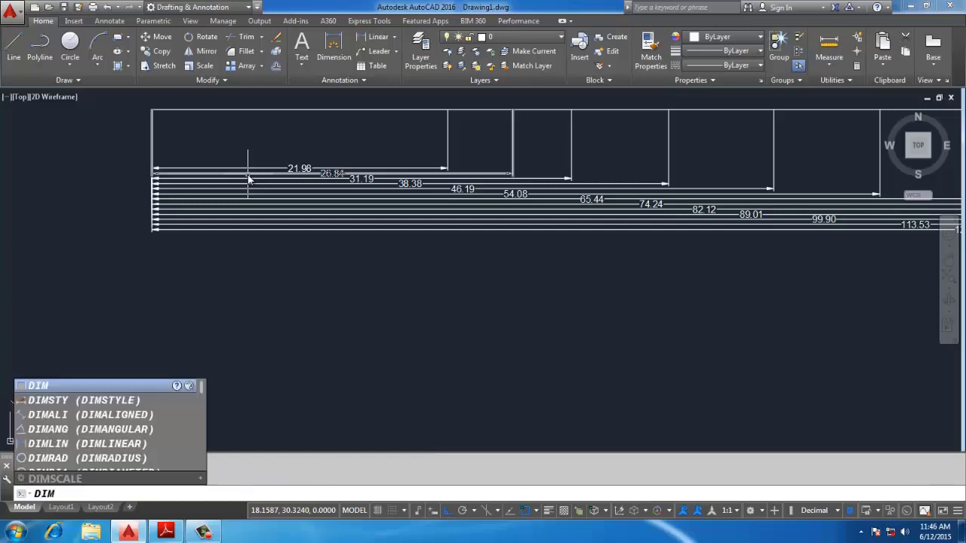
Space the baseline dimensions evenly with DIMSPACE, using the 21.98 dimension as base, all twelve others as the selection, and a value of 1.
key(Return)
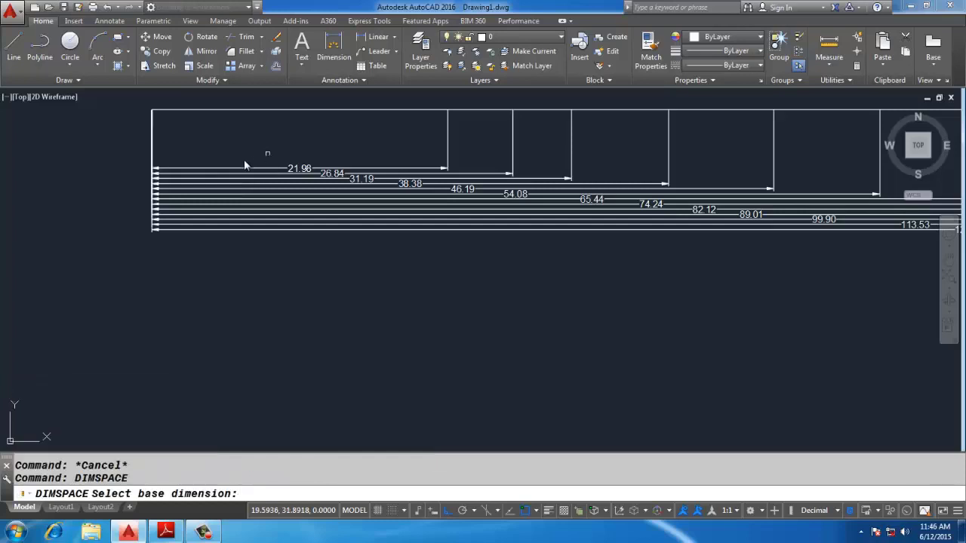
scroll(238, 170, up, 4)
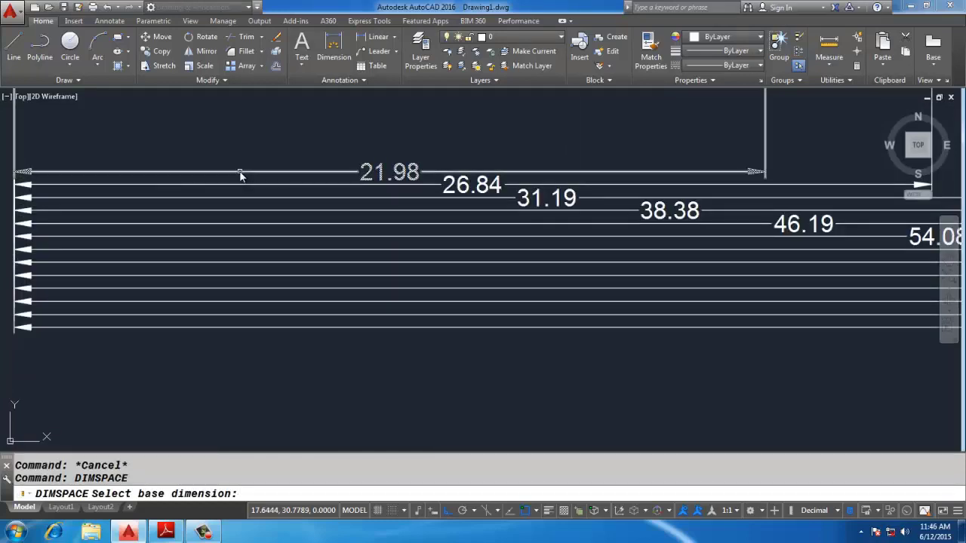
click(237, 174)
click(234, 185)
click(250, 195)
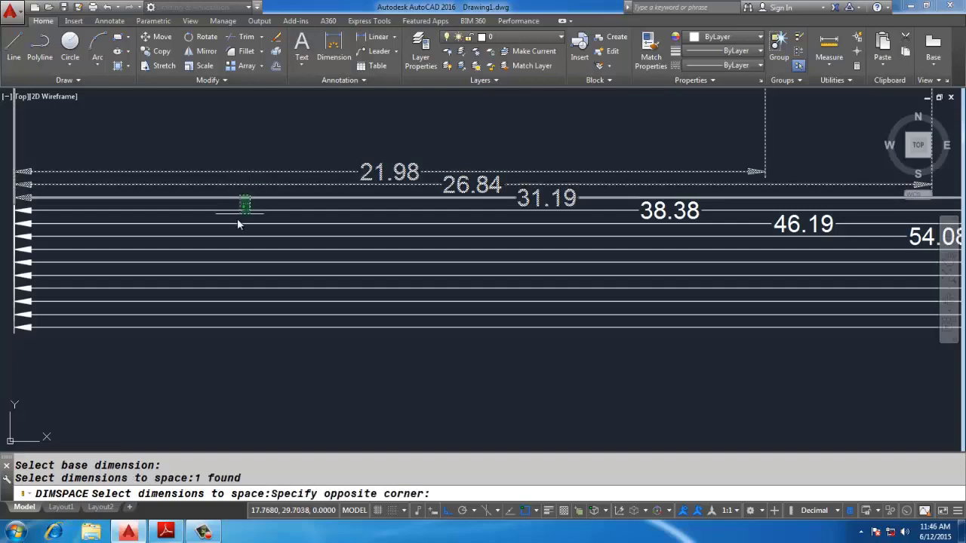
click(159, 345)
scroll(115, 257, down, 5)
scroll(114, 258, down, 2)
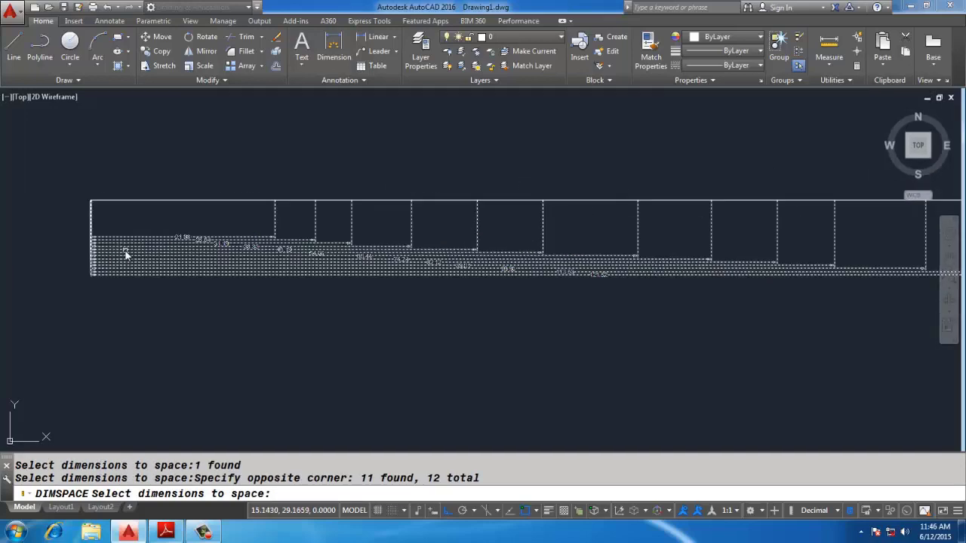
key(Return)
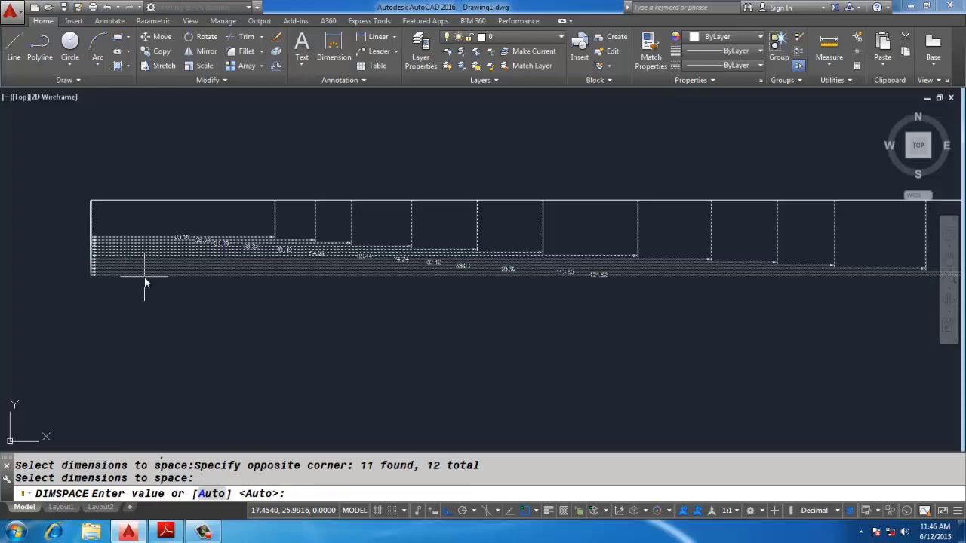
key(Return)
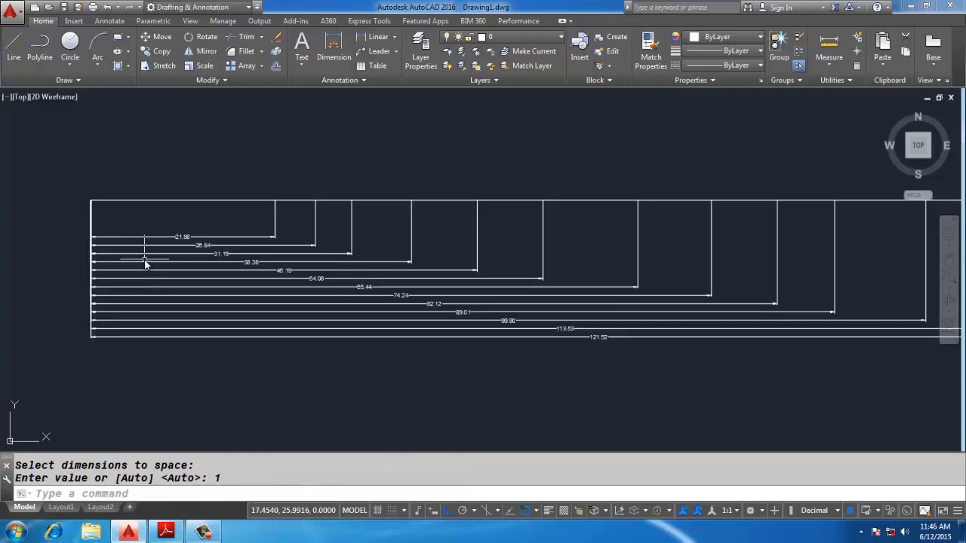
scroll(144, 261, up, 4)
scroll(156, 260, down, 10)
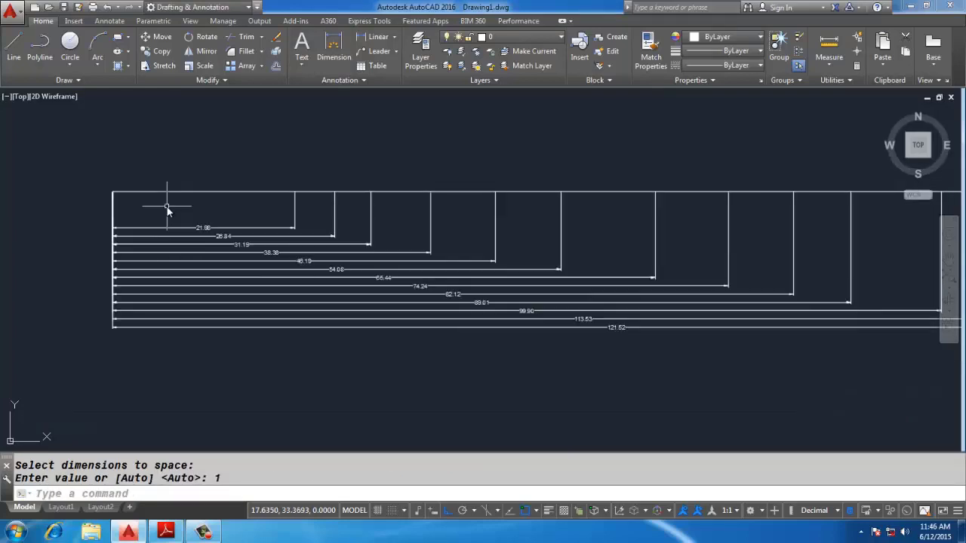
scroll(218, 189, up, 6)
scroll(277, 197, down, 5)
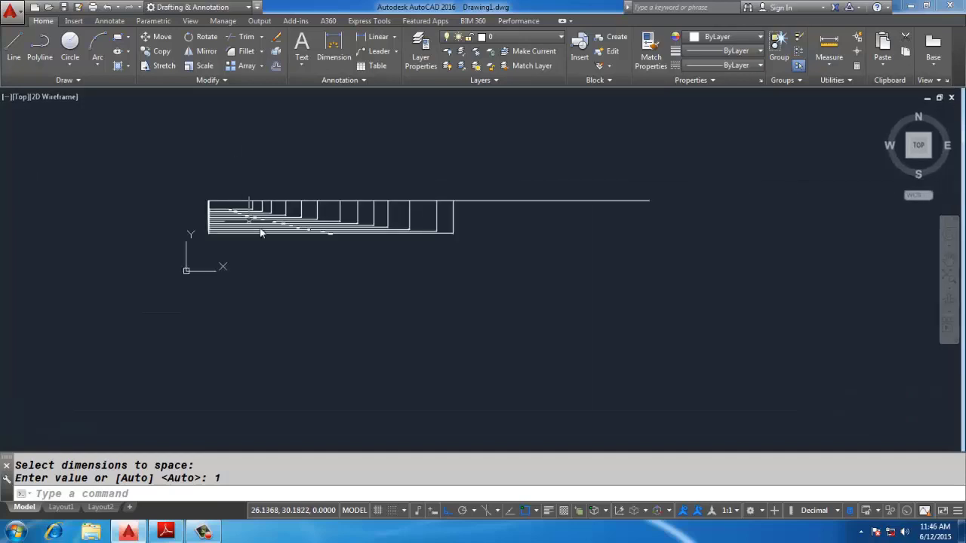
scroll(392, 226, up, 2)
scroll(546, 197, up, 2)
scroll(532, 205, down, 2)
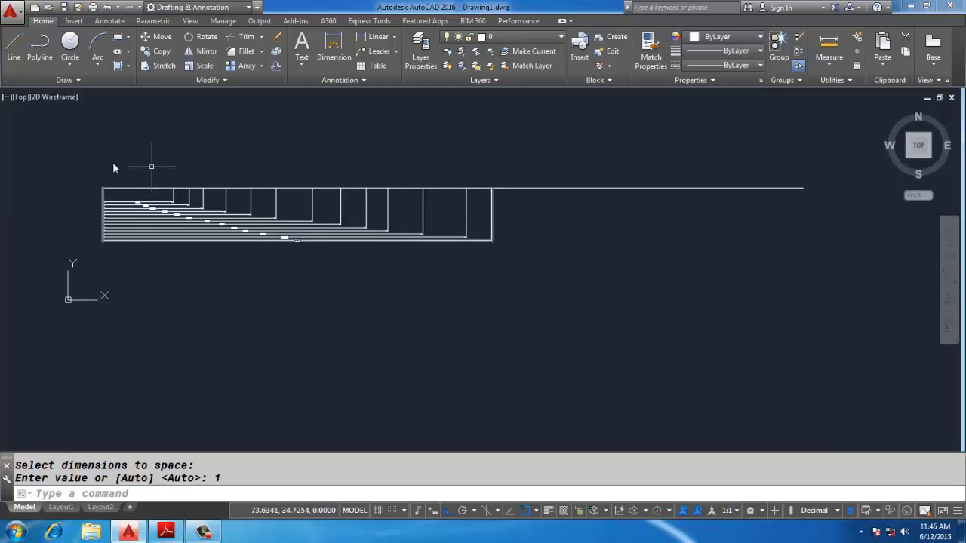
Copy the long line and its shortest aligned dimension to a spot directly below the baseline dimension stack, and end the command.
scroll(146, 162, up, 5)
click(309, 259)
click(267, 199)
text(C)
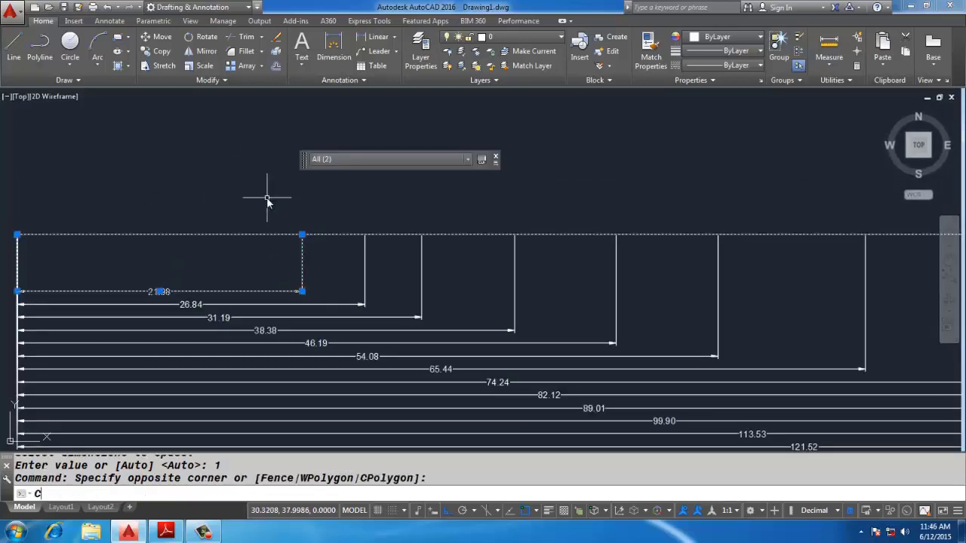
text(o)
key(Return)
click(267, 200)
scroll(275, 181, down, 4)
click(274, 241)
key(Escape)
key(Escape)
Continue the aligned dimension on the copied line with DIMCONTINUE, adding three segments of about 16, 23 and 30 units.
scroll(276, 219, up, 5)
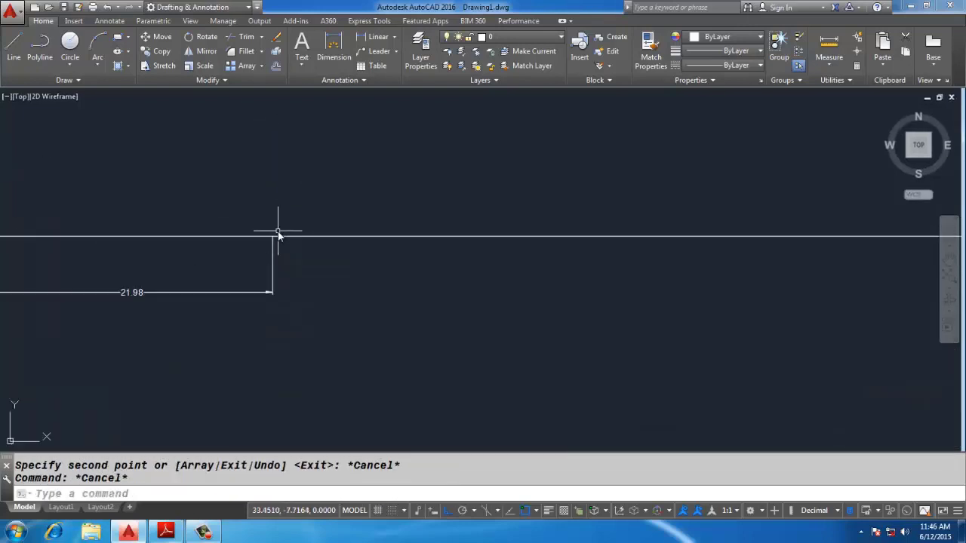
key(Return)
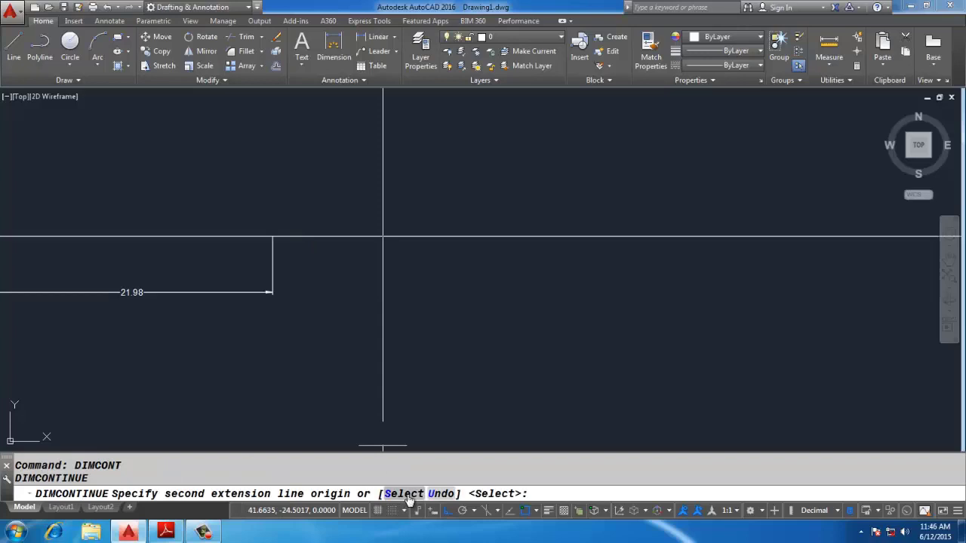
scroll(387, 405, down, 3)
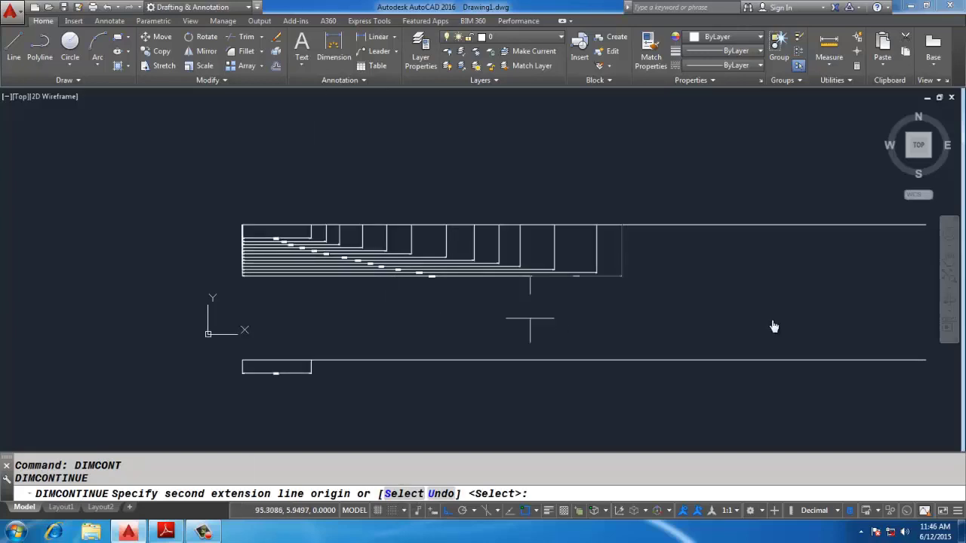
scroll(597, 222, up, 4)
scroll(732, 243, down, 3)
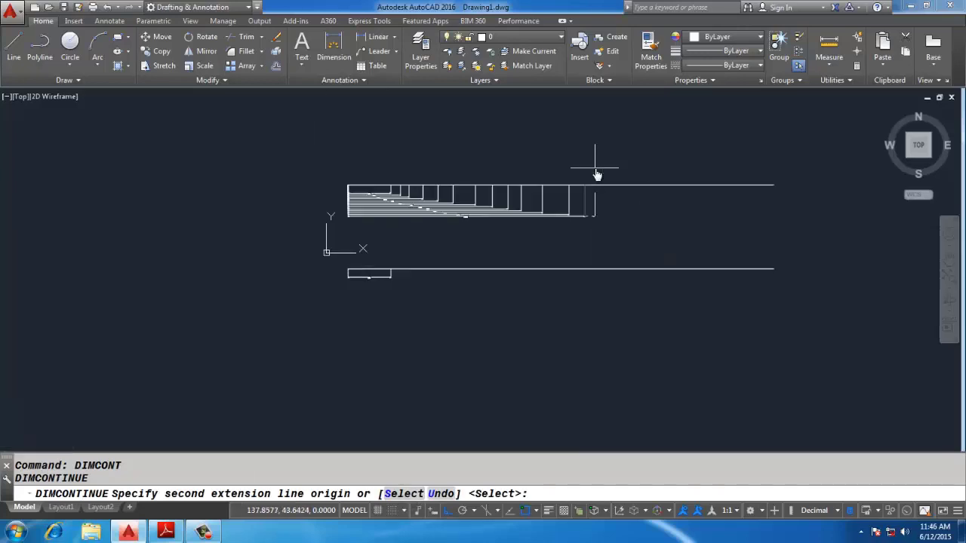
scroll(425, 269, up, 5)
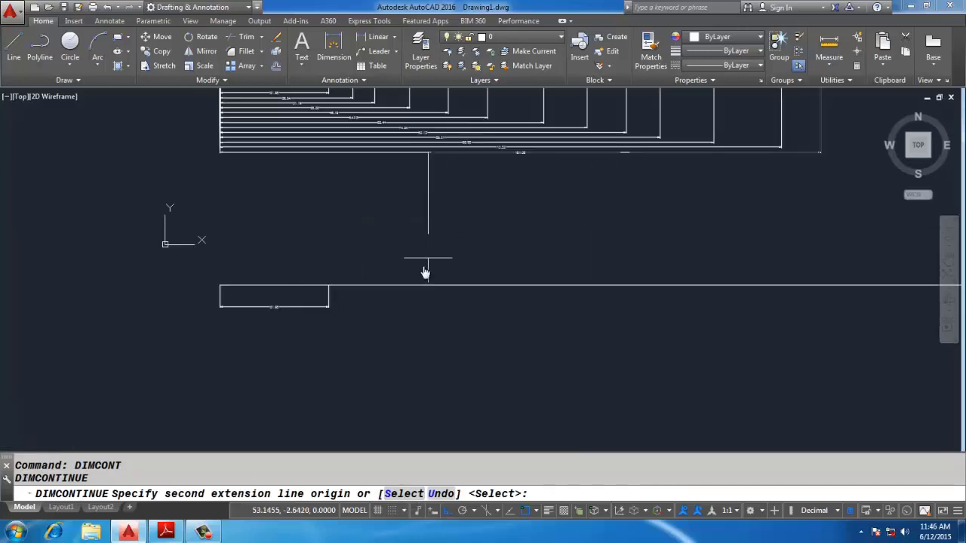
click(393, 494)
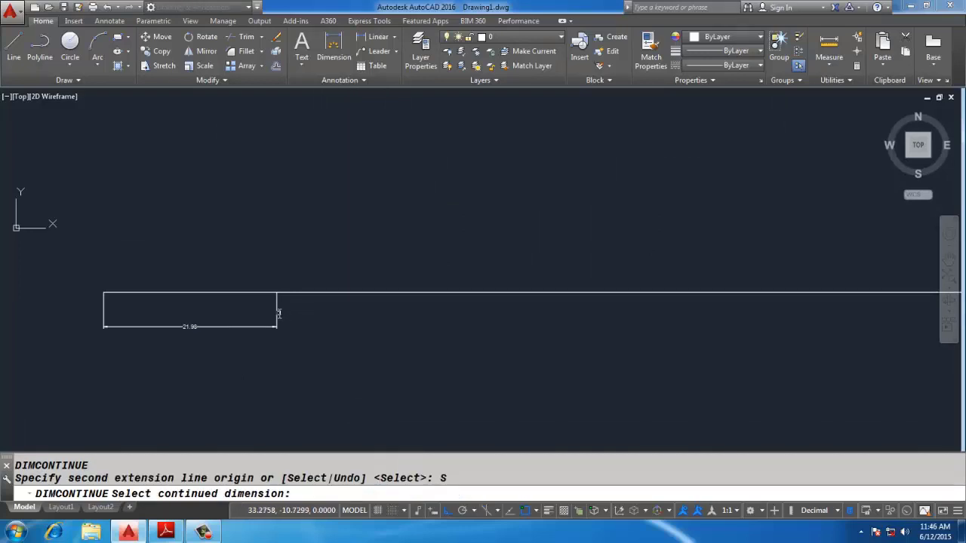
click(277, 314)
click(406, 292)
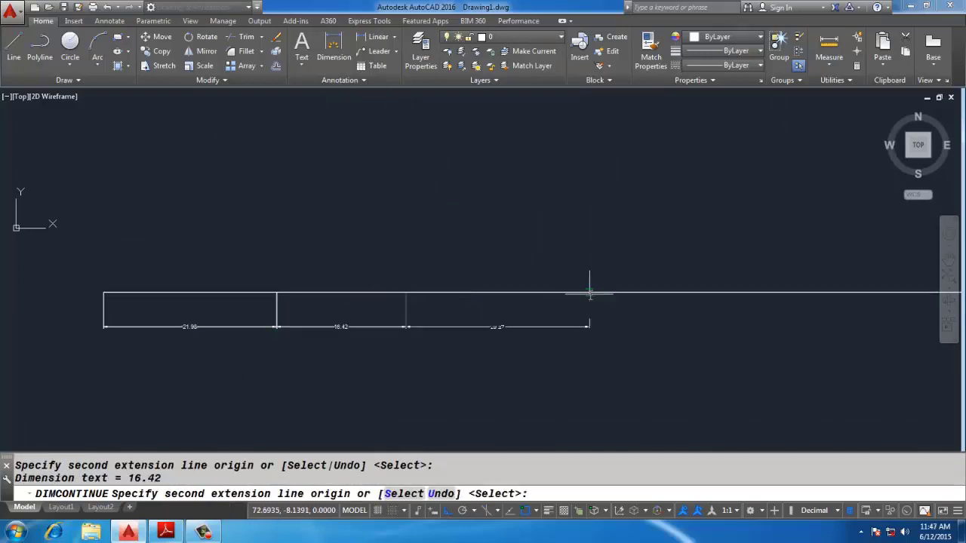
click(589, 292)
click(824, 292)
Add further continued dimensions along the copied line until the chain reaches its right end, and end the command.
scroll(500, 302, down, 3)
scroll(487, 246, up, 2)
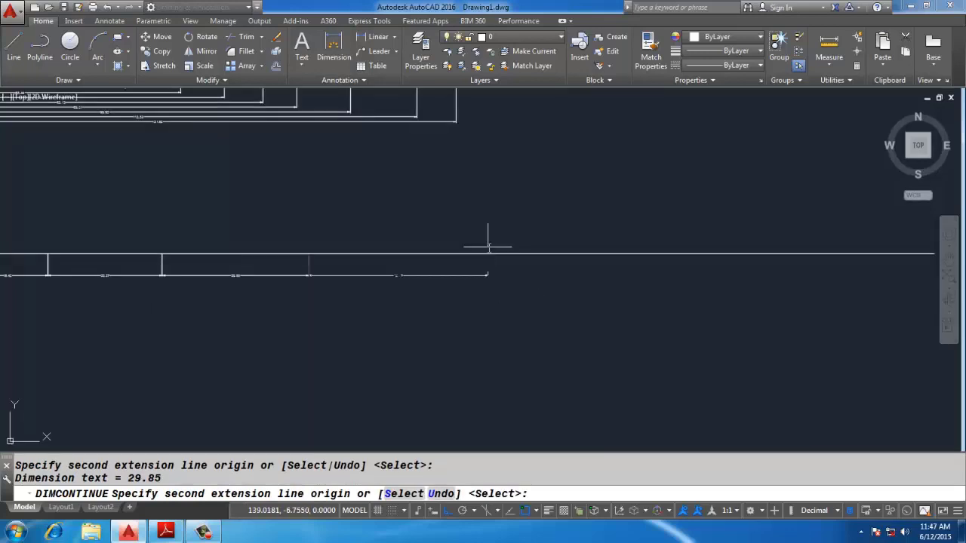
click(481, 254)
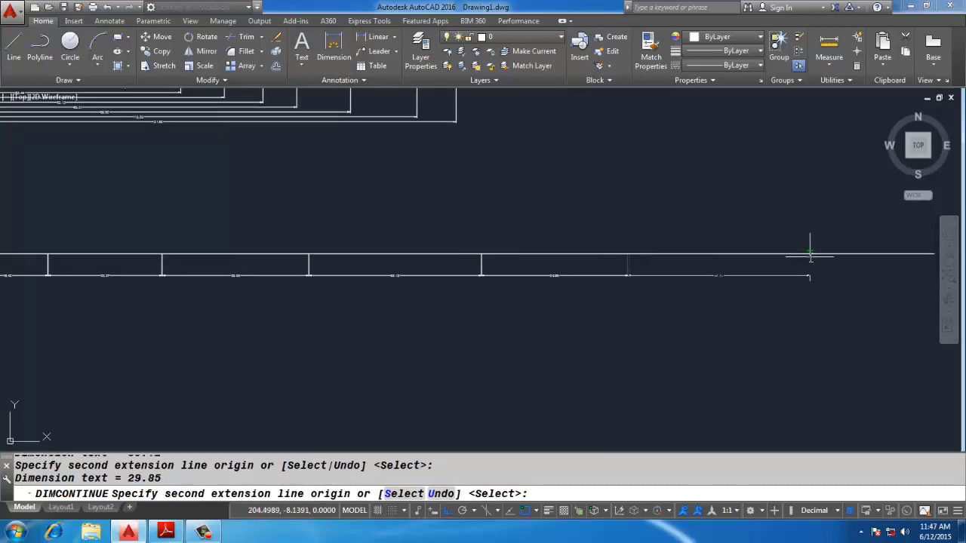
scroll(447, 202, down, 4)
scroll(446, 202, up, 3)
click(565, 210)
key(Return)
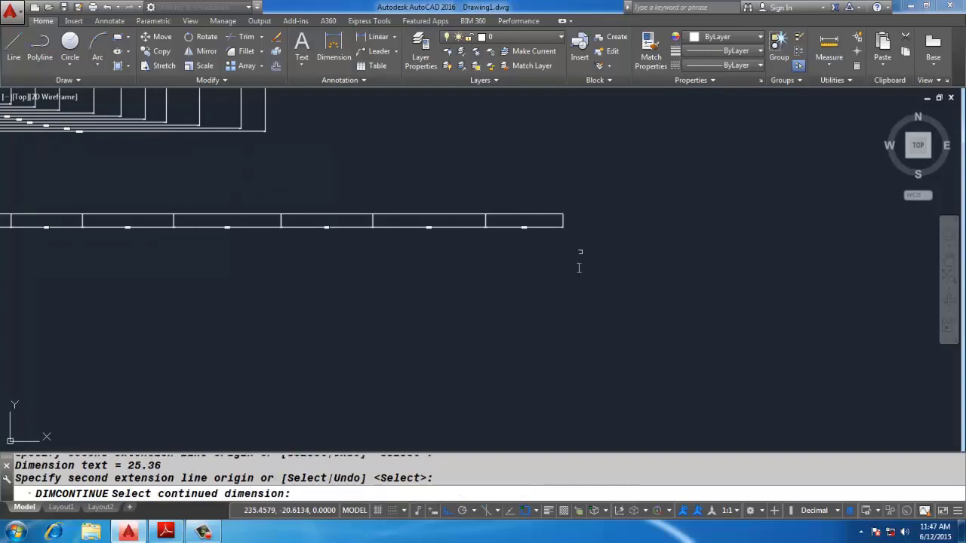
key(Return)
Switch to the PDF notes in Adobe Reader and read the section on the dimension break command dimbreak.
key(alt+Tab)
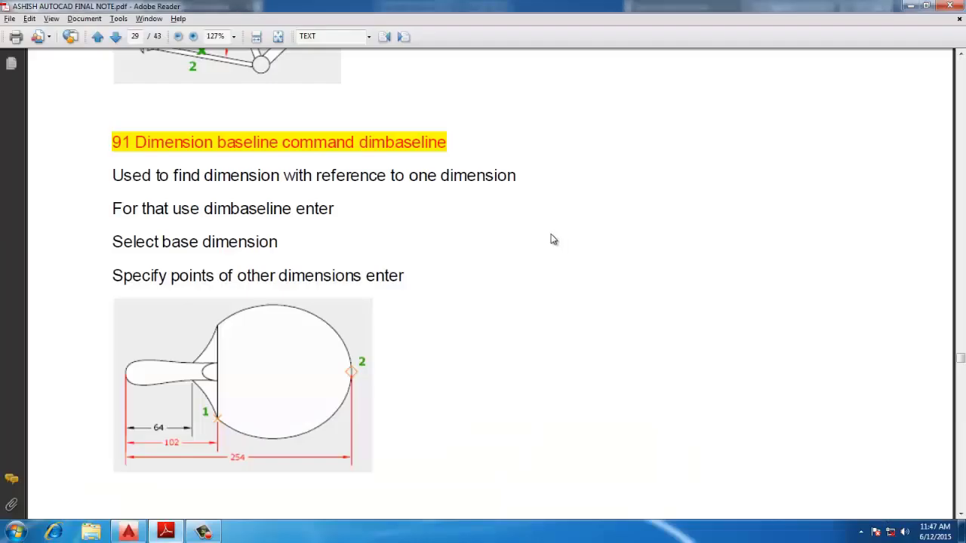
scroll(552, 240, down, 20)
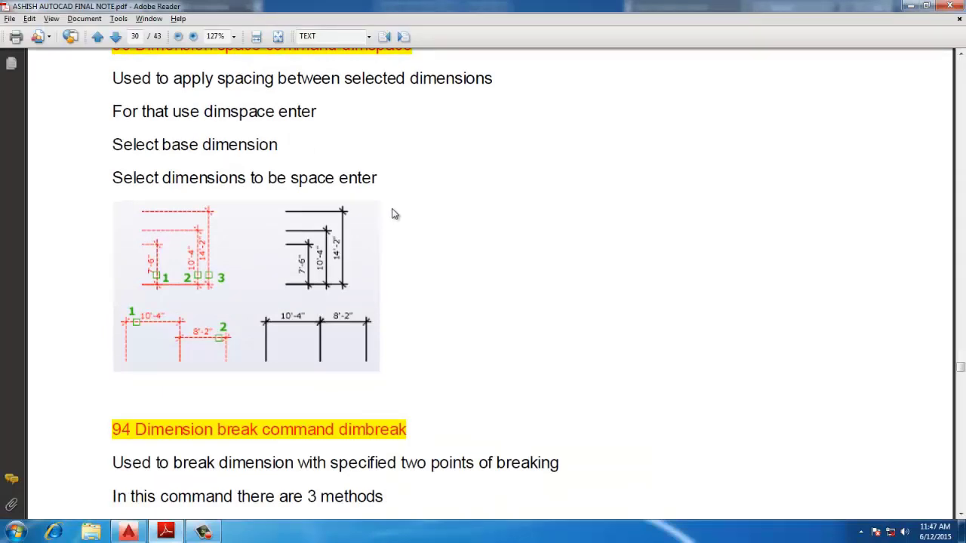
scroll(393, 214, down, 8)
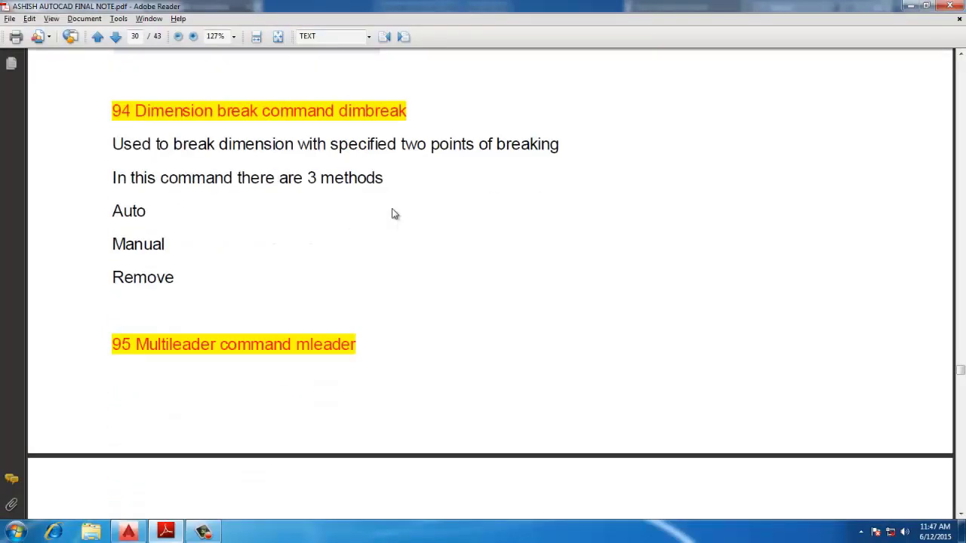
Switch back to AutoCAD and place a horizontal aligned dimension in the empty area below the two dimensioned lines.
key(alt+Tab)
scroll(541, 228, down, 3)
scroll(272, 192, up, 2)
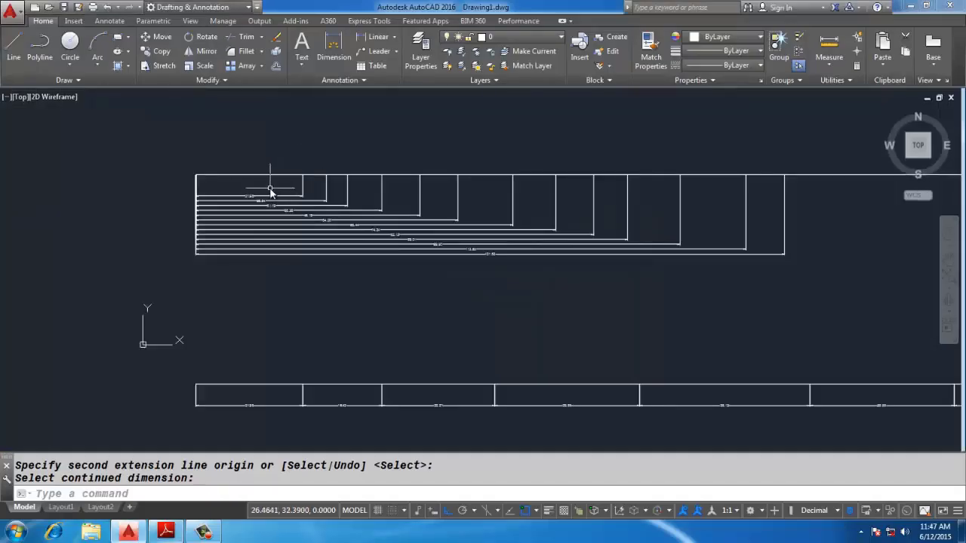
scroll(272, 193, down, 4)
text(DAL)
key(Return)
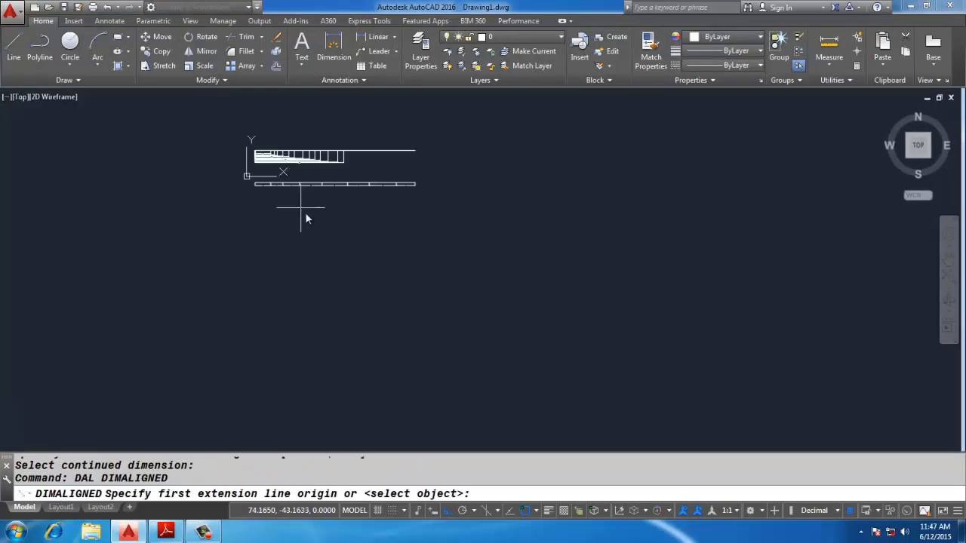
scroll(305, 214, up, 5)
click(307, 270)
click(570, 293)
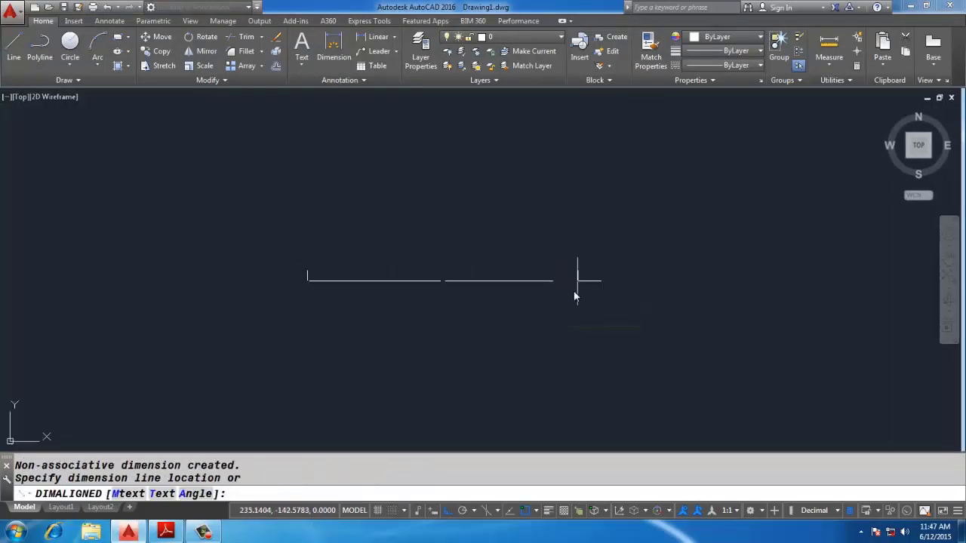
click(528, 294)
key(Return)
click(254, 241)
click(424, 242)
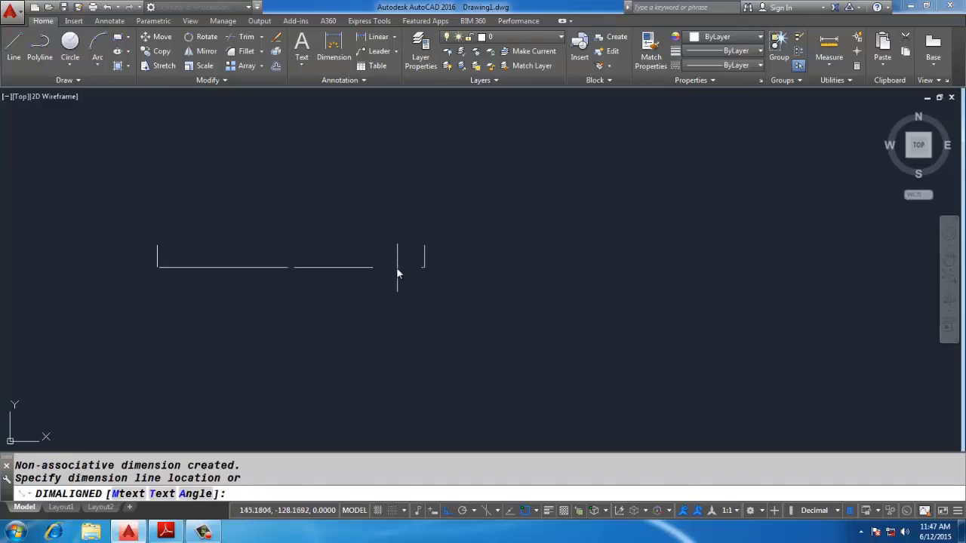
key(Escape)
Add a horizontal aligned dimension of about 30 units and a vertical one of about 37.6 units crossing it in the empty area.
key(Return)
click(256, 230)
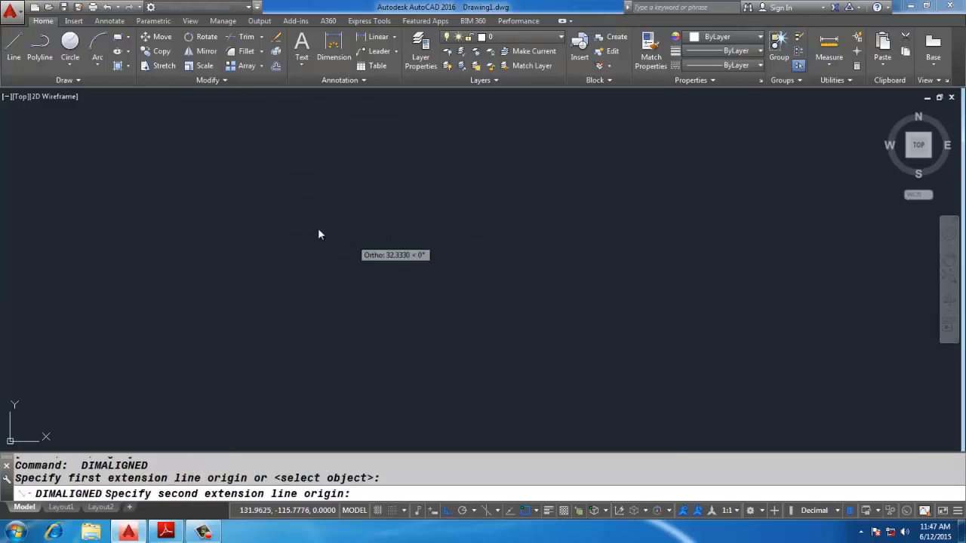
click(383, 231)
click(369, 248)
key(Return)
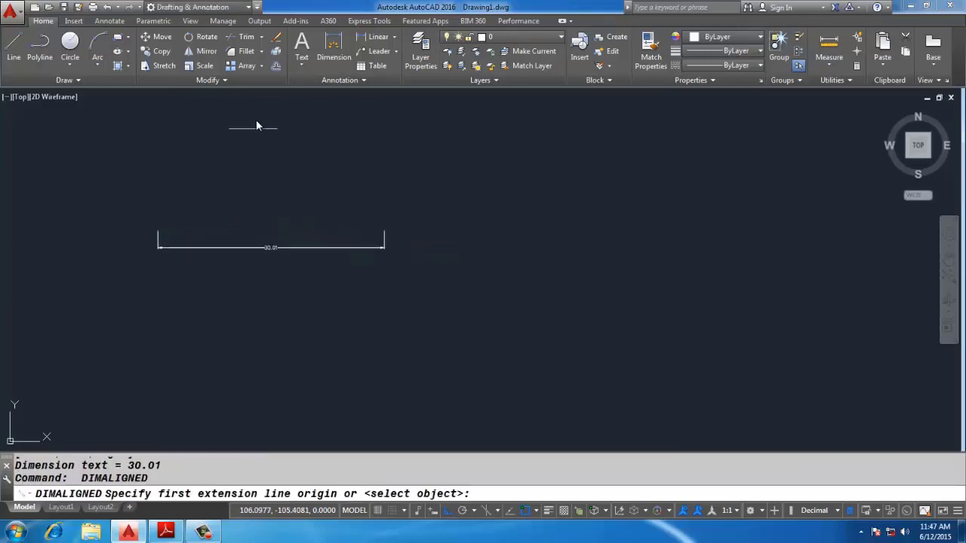
click(255, 120)
click(255, 402)
click(222, 388)
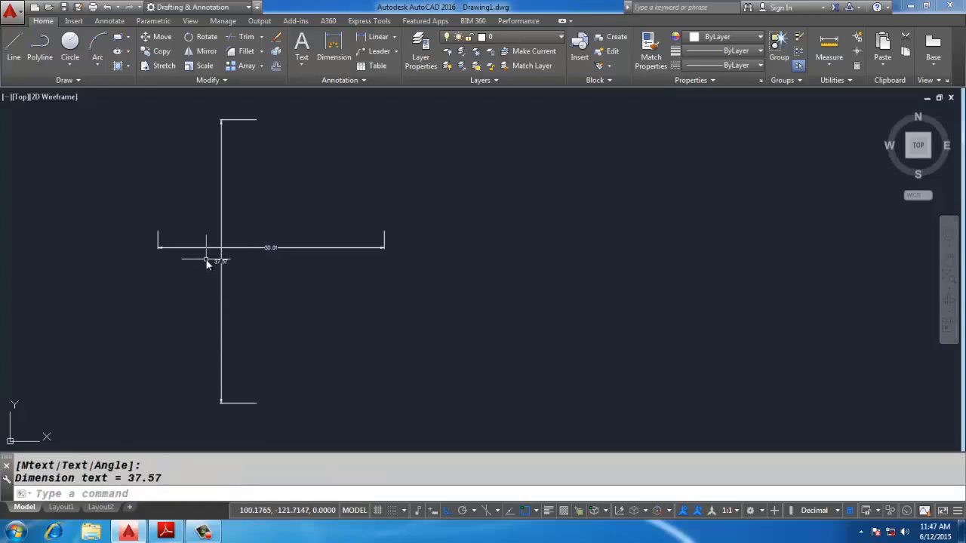
Break the vertical dimension where it crosses the horizontal one, using DIMBREAK with the Auto option.
scroll(249, 238, up, 8)
text(D)
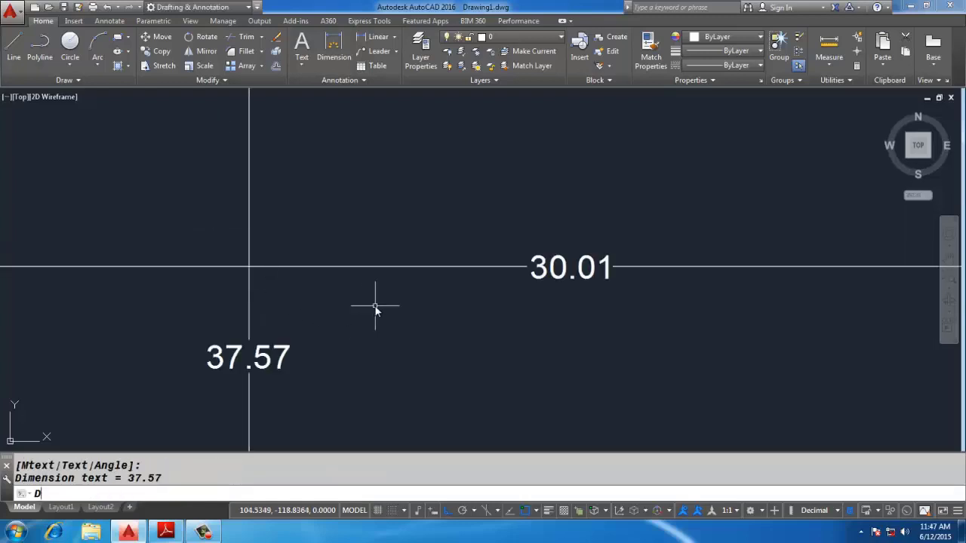
text(IMBREAK)
key(Return)
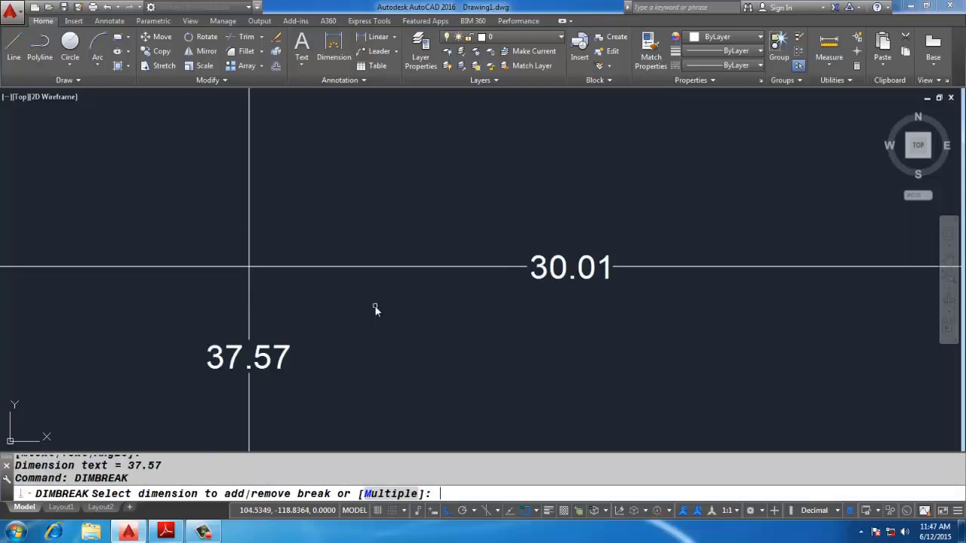
scroll(369, 302, down, 2)
click(301, 303)
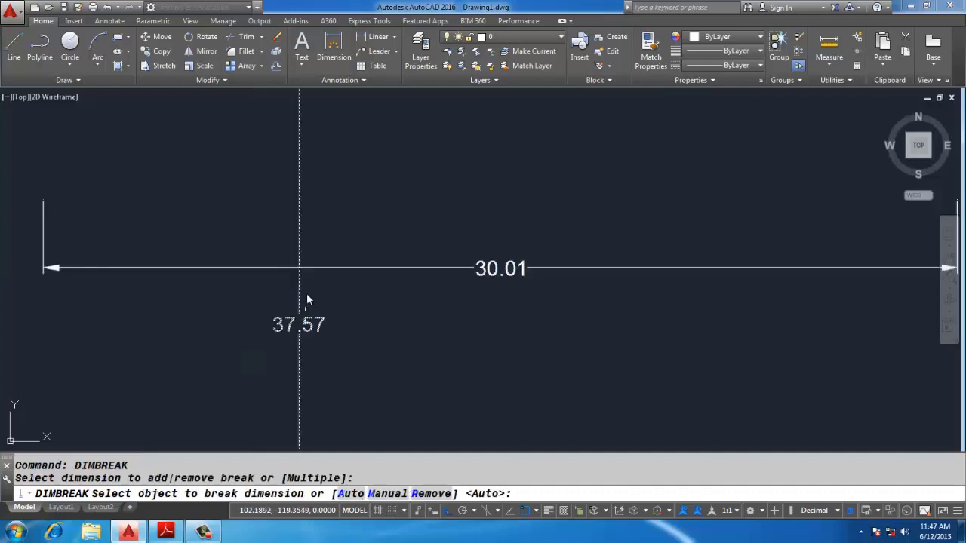
click(351, 493)
Move the broken vertical dimension line to the left along the horizontal dimension by its text grip.
scroll(335, 254, up, 2)
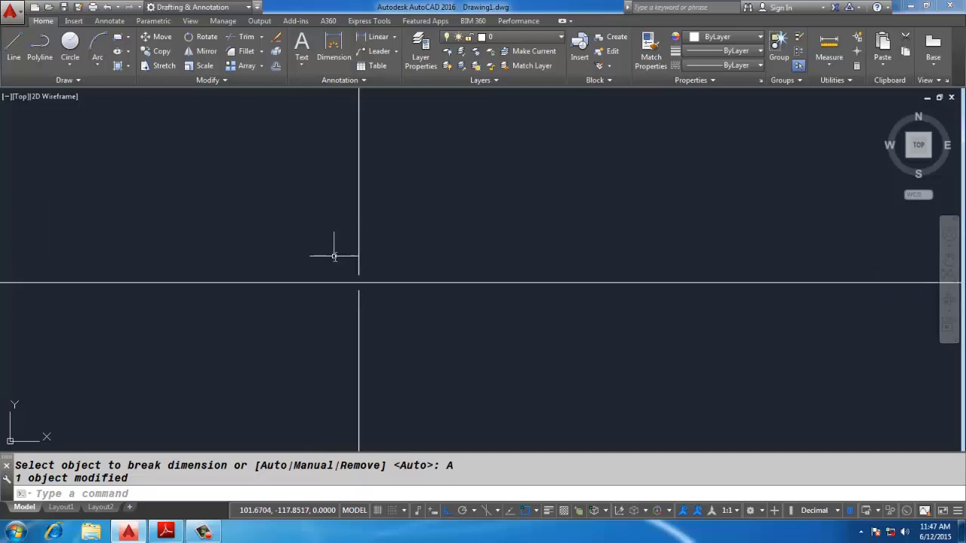
click(368, 211)
click(334, 194)
click(359, 324)
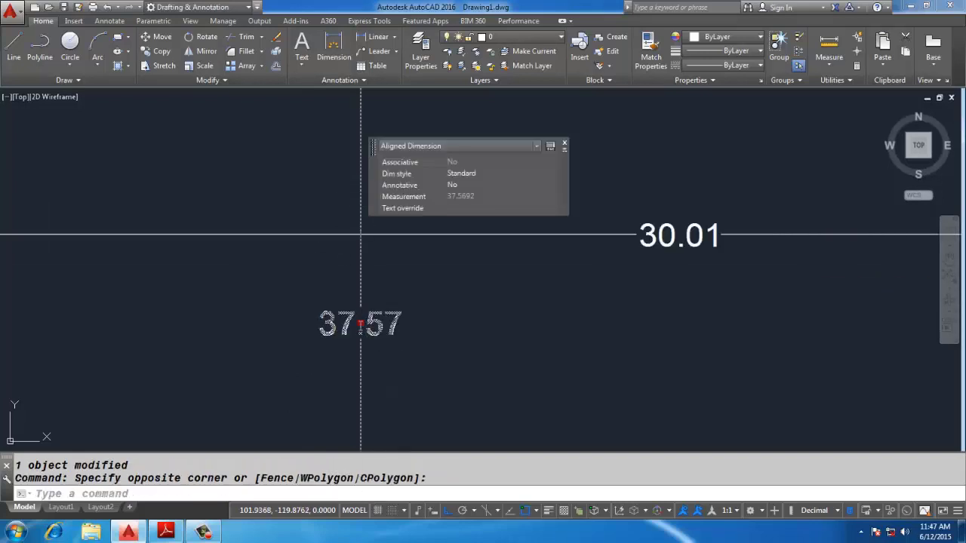
click(170, 323)
key(Escape)
key(Escape)
Modify the Standard dimension style so that the dimension break size is 3.0000.
text(d)
key(Return)
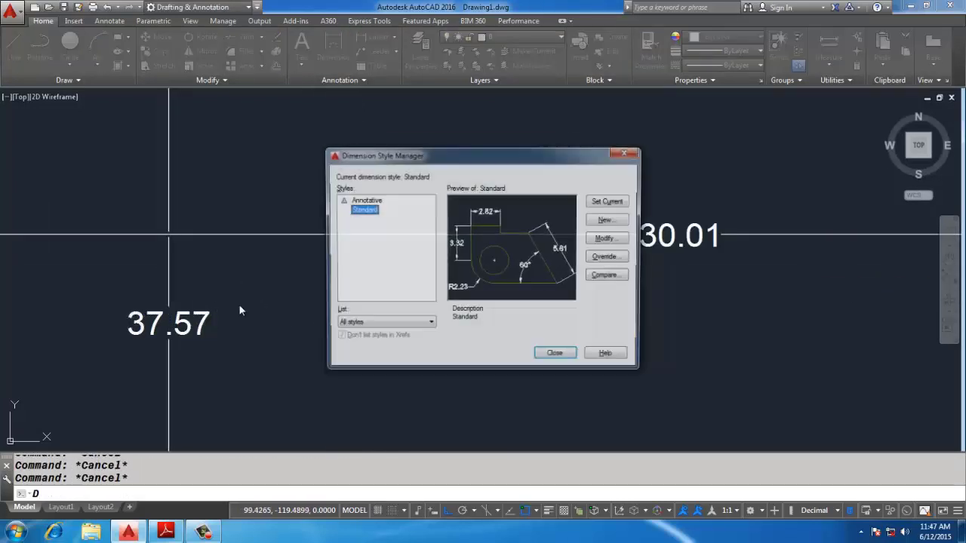
click(607, 238)
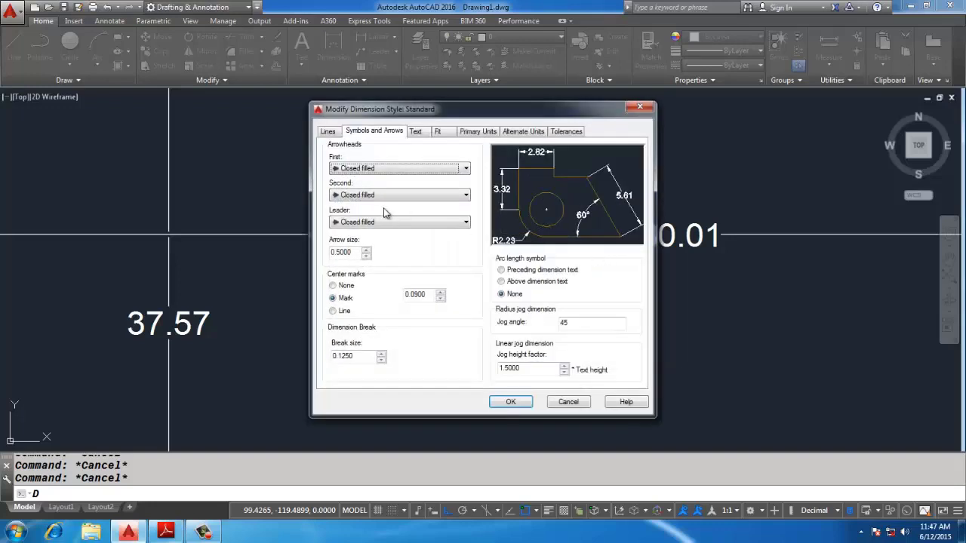
click(327, 132)
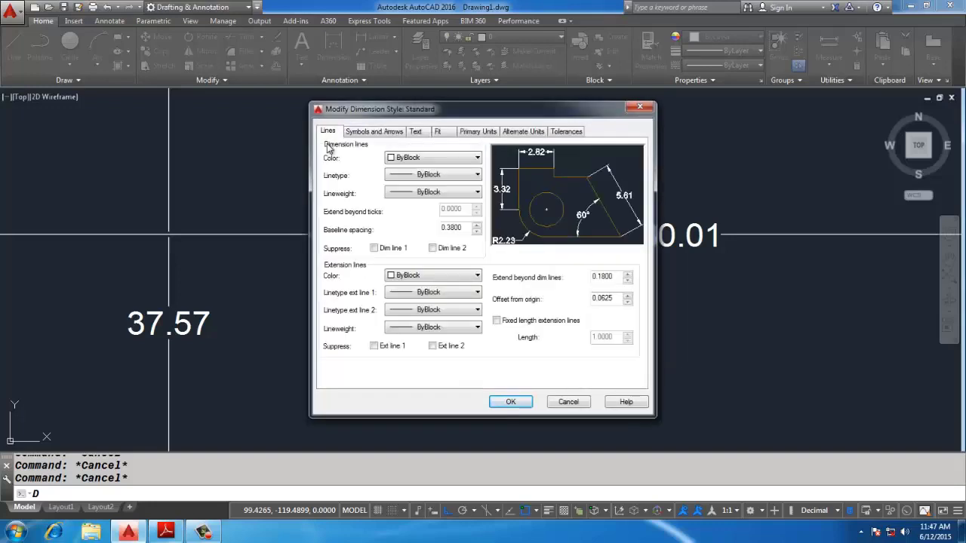
click(373, 134)
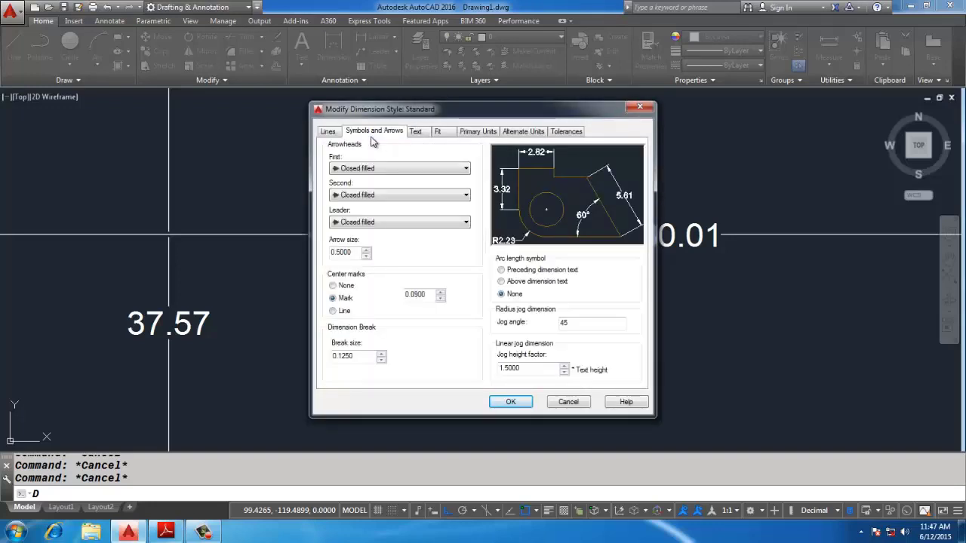
drag(361, 356, 294, 361)
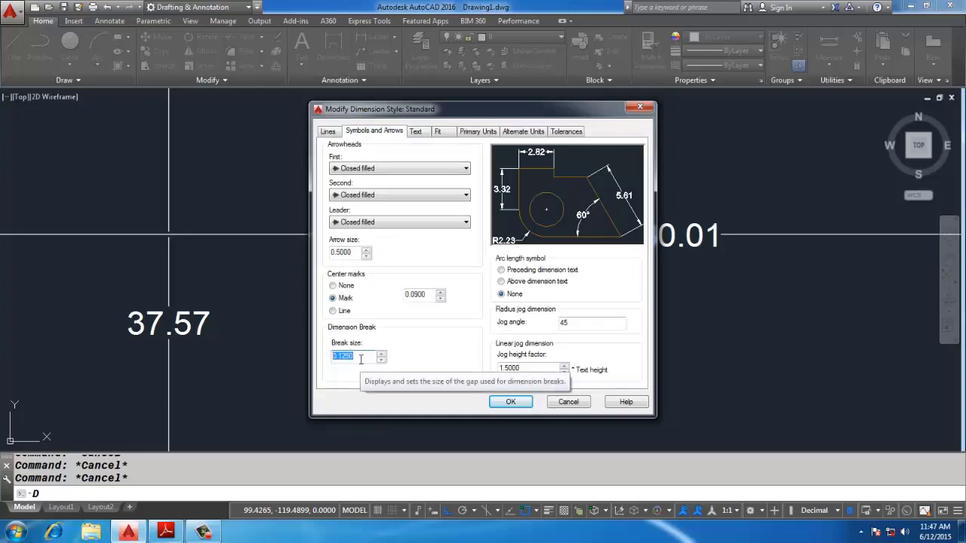
text(5)
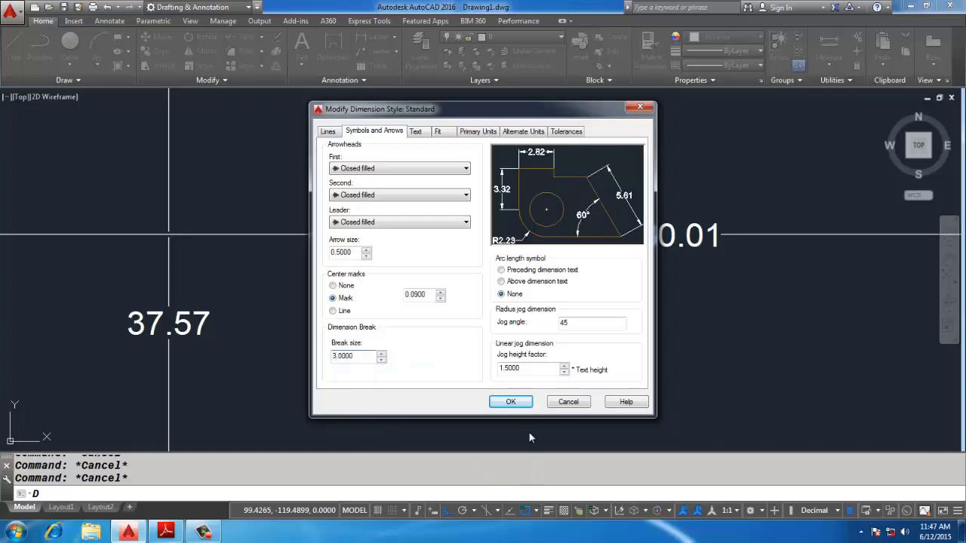
click(510, 402)
click(554, 358)
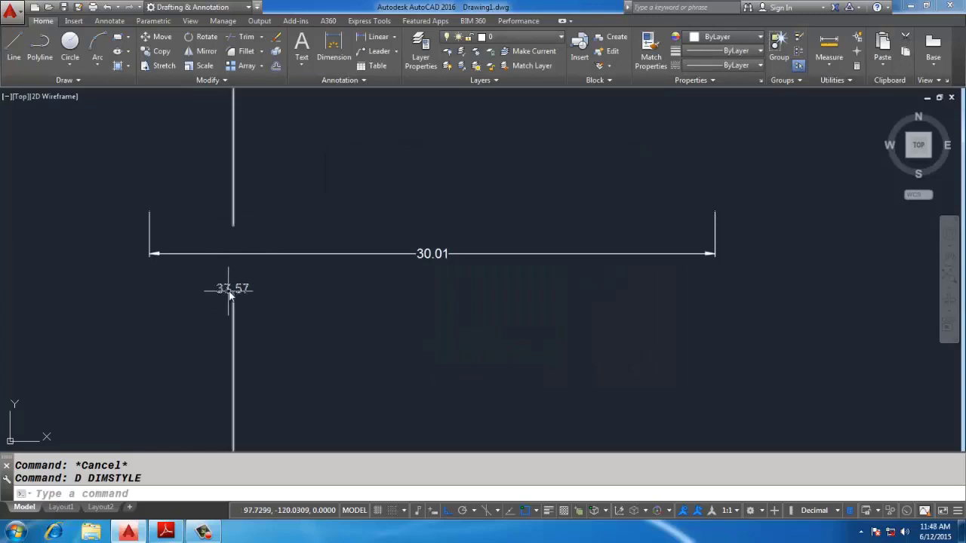
Shift the vertical dimension's text further down its dimension line, away from the crossing, and deselect the dimension.
click(235, 289)
click(234, 289)
click(234, 341)
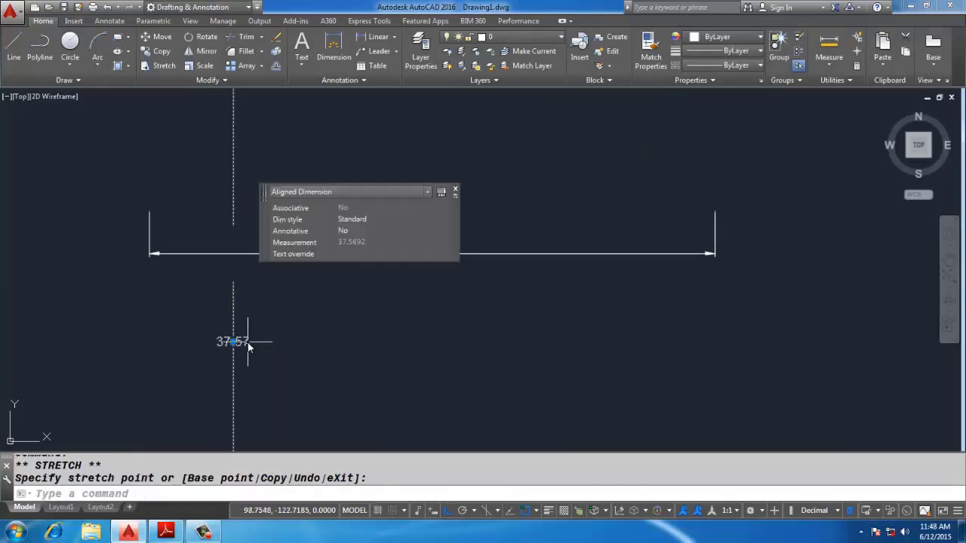
key(Escape)
key(Escape)
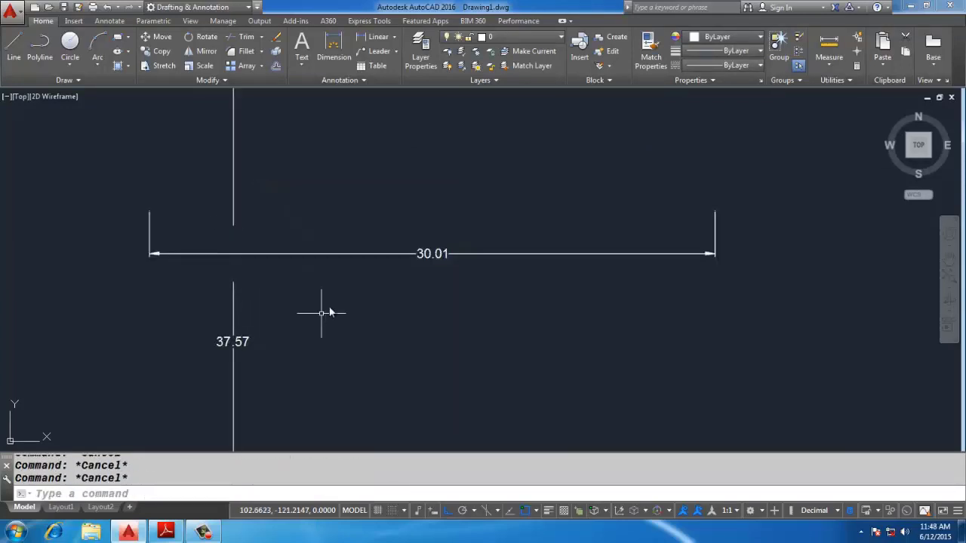
text(DIMBREK)
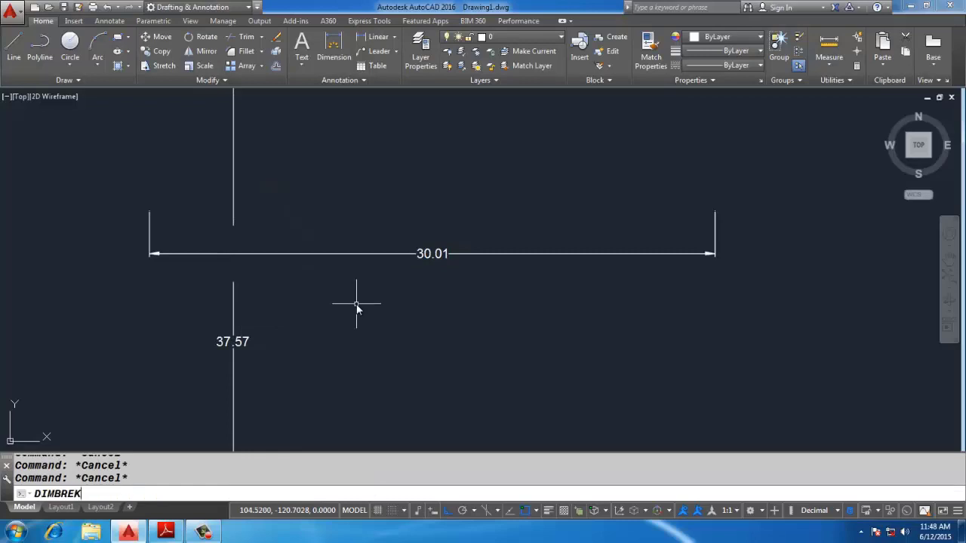
key(BackSpace)
key(Return)
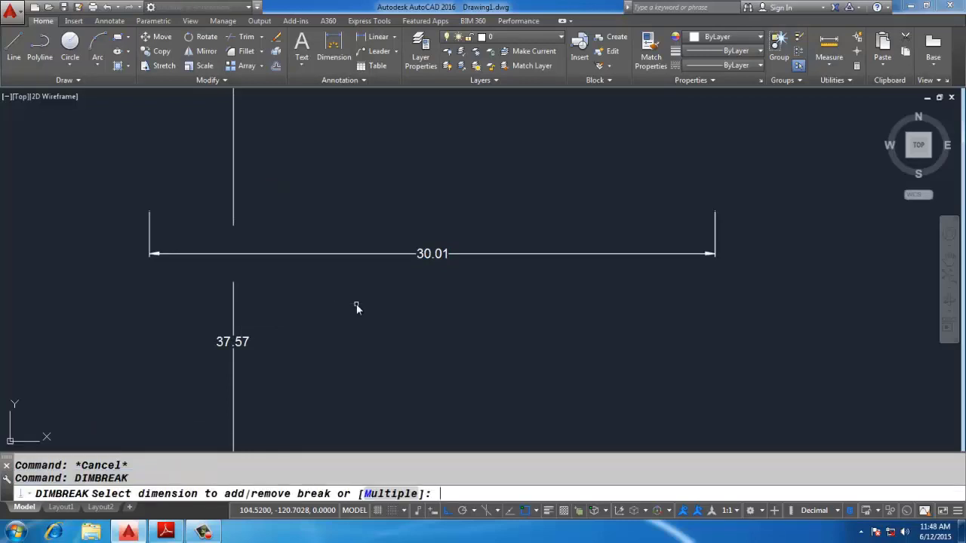
key(Escape)
Erase the vertical dimension that crosses the horizontal one.
click(349, 295)
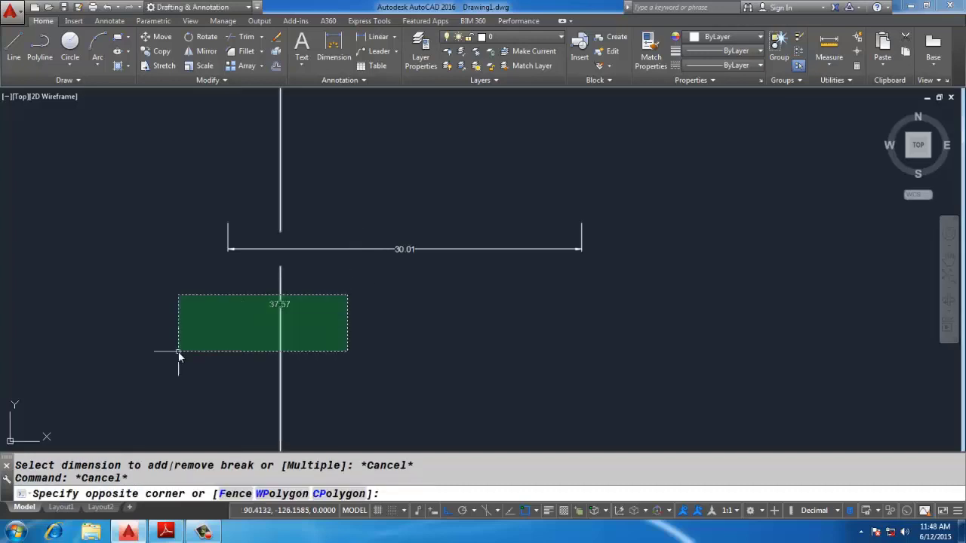
click(178, 356)
text(e)
key(Return)
Break the horizontal dimension with DIMBREAK's Manual option, from a point near its left arrowhead to one near its right arrowhead.
text(DIMR)
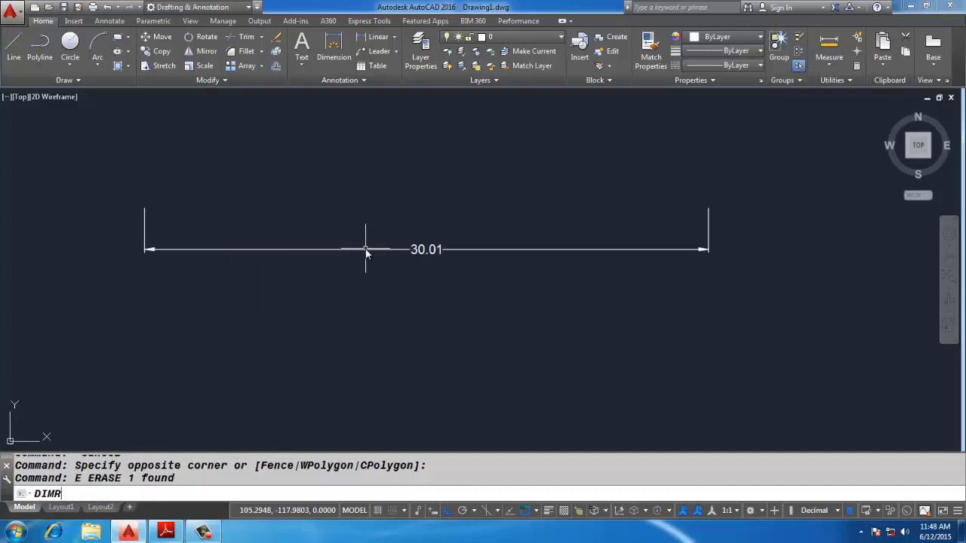
key(BackSpace)
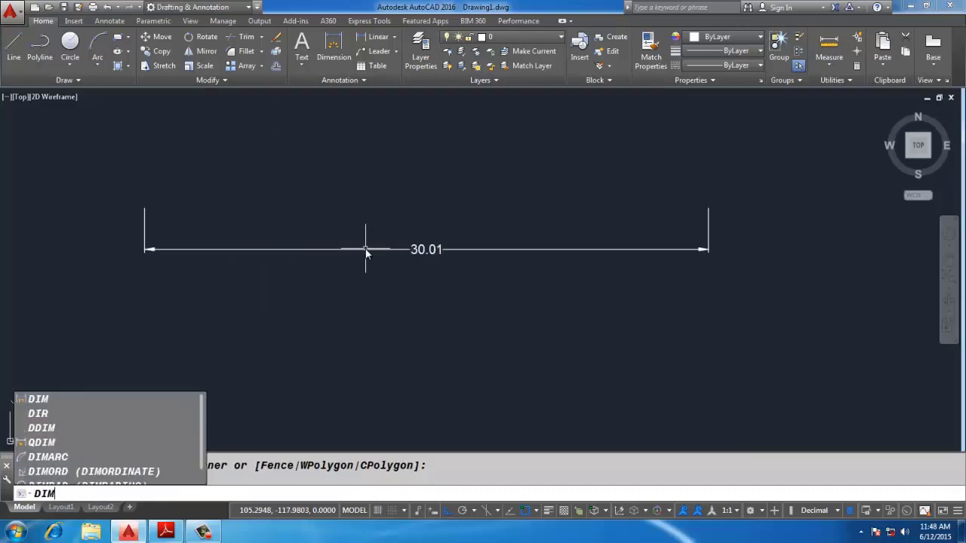
text(BREAK)
key(Return)
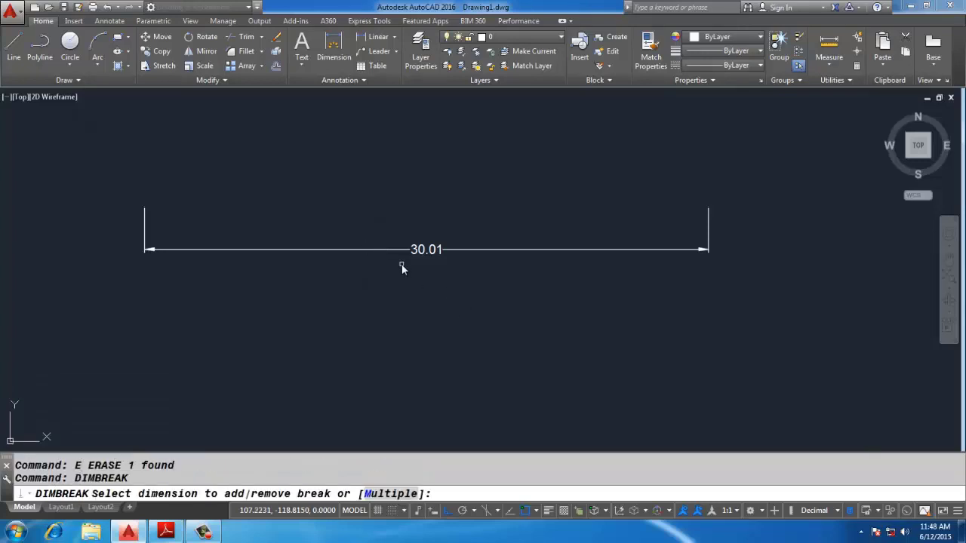
click(424, 247)
text(M)
key(Return)
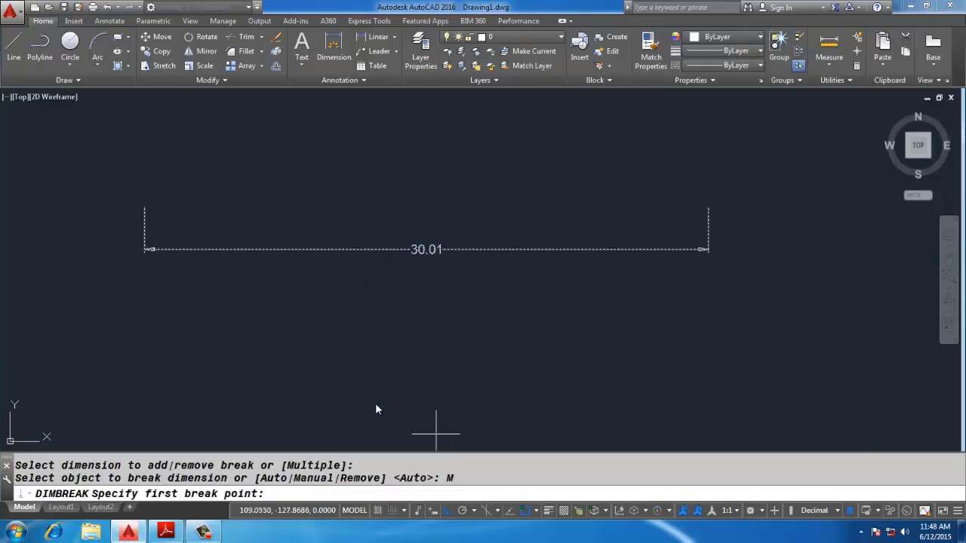
click(196, 249)
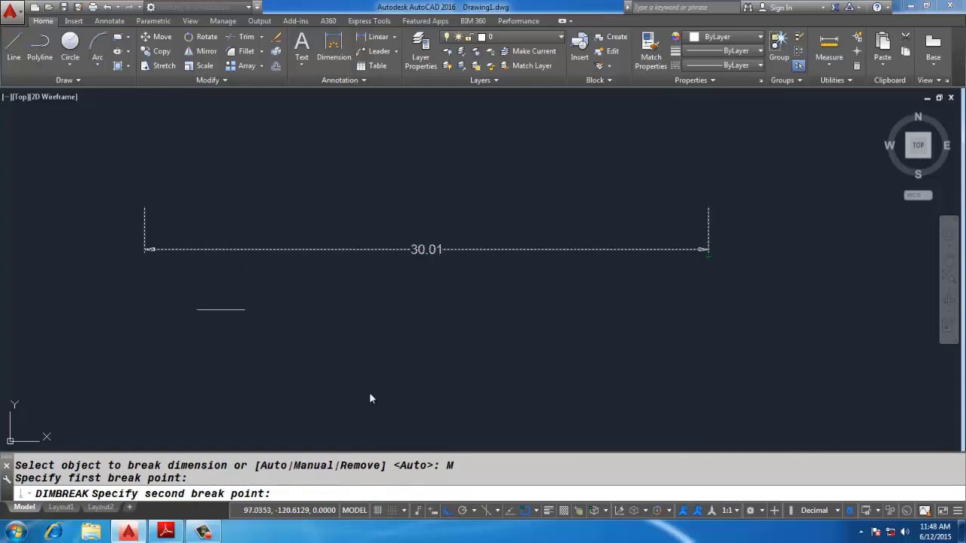
click(661, 250)
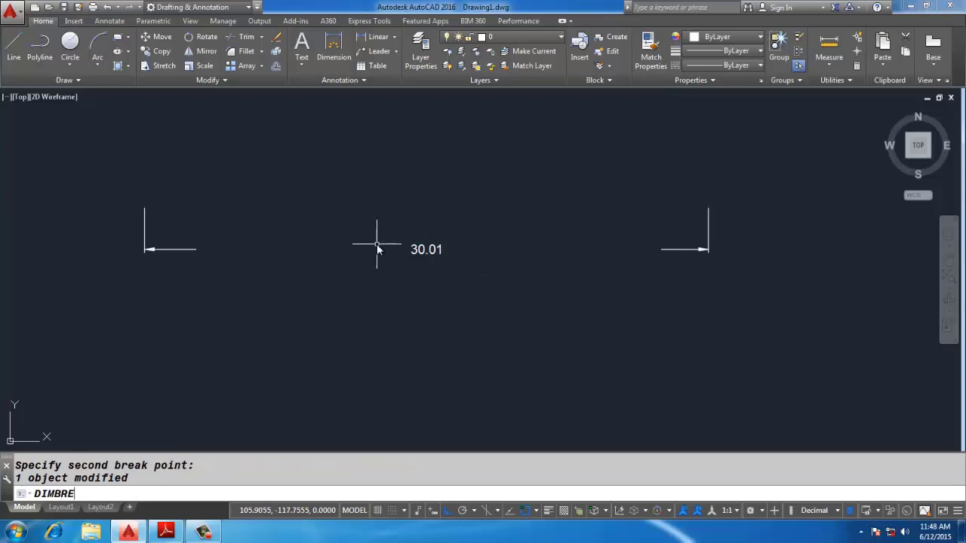
Remove the break from the horizontal dimension using DIMBREAK with the Remove option.
text(AK)
key(Return)
click(413, 250)
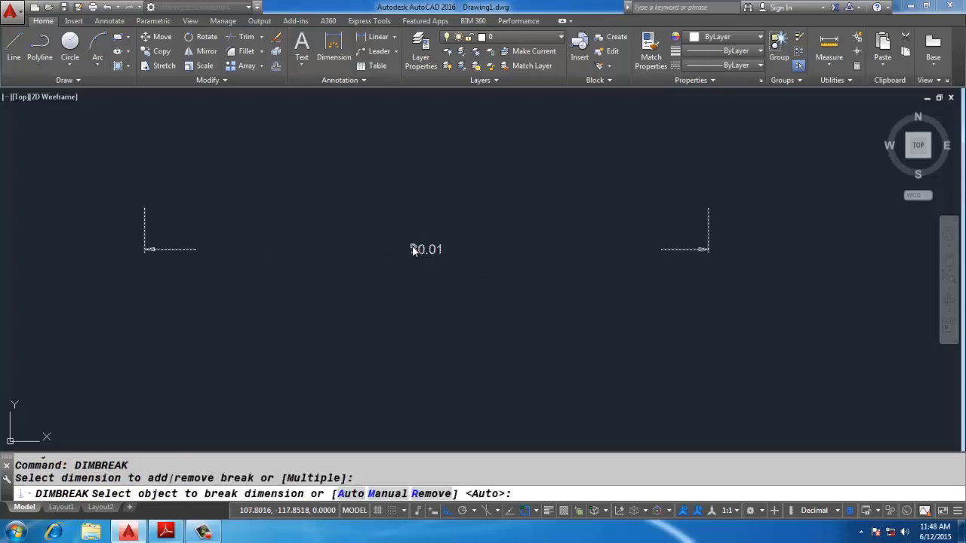
text(R)
key(Return)
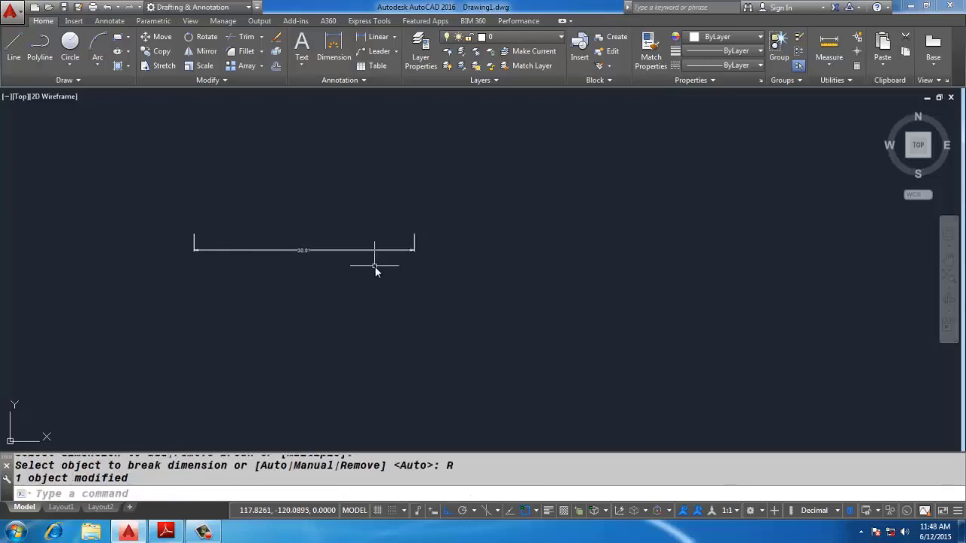
Switch to the PDF notes in Adobe Reader and read the sections on the multileader and add leader commands.
key(alt+Tab)
scroll(339, 273, down, 10)
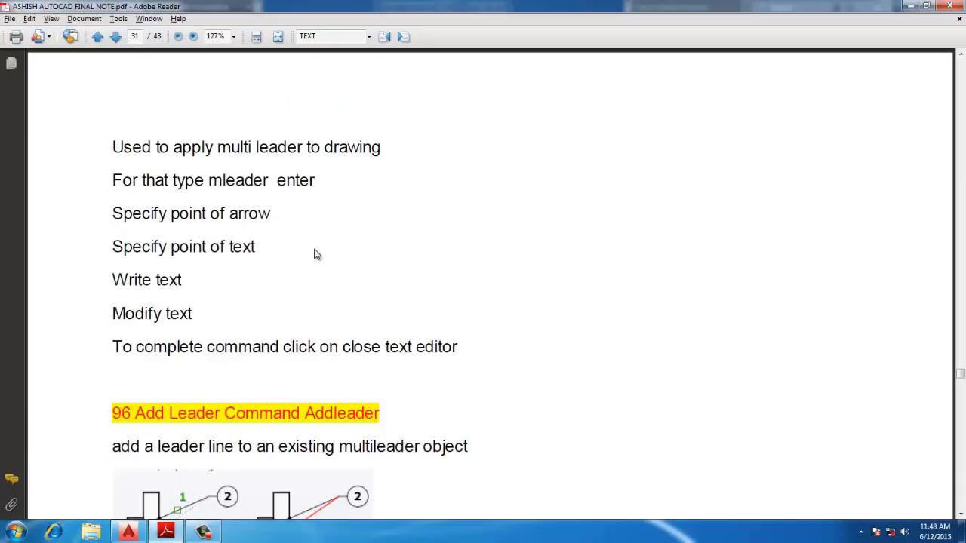
scroll(402, 241, down, 11)
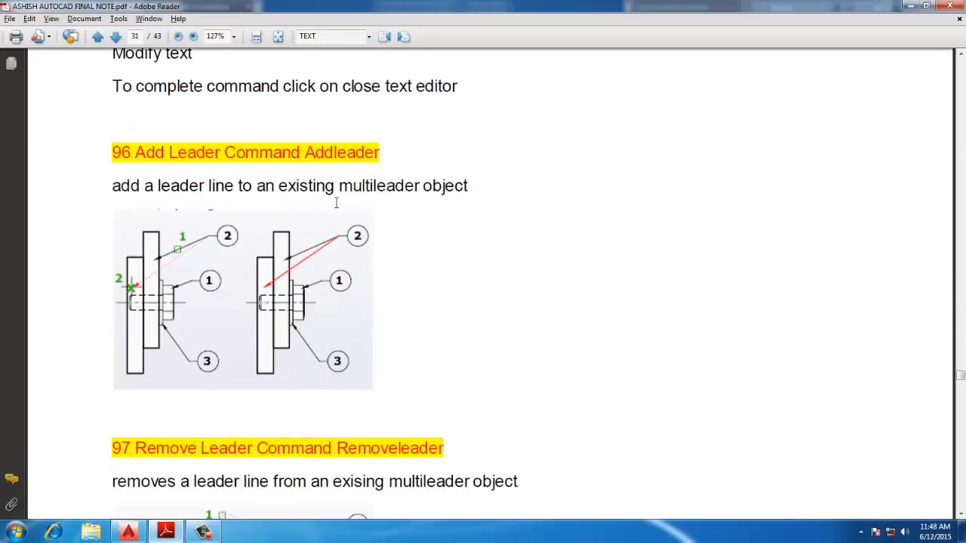
scroll(338, 221, down, 6)
scroll(369, 221, up, 14)
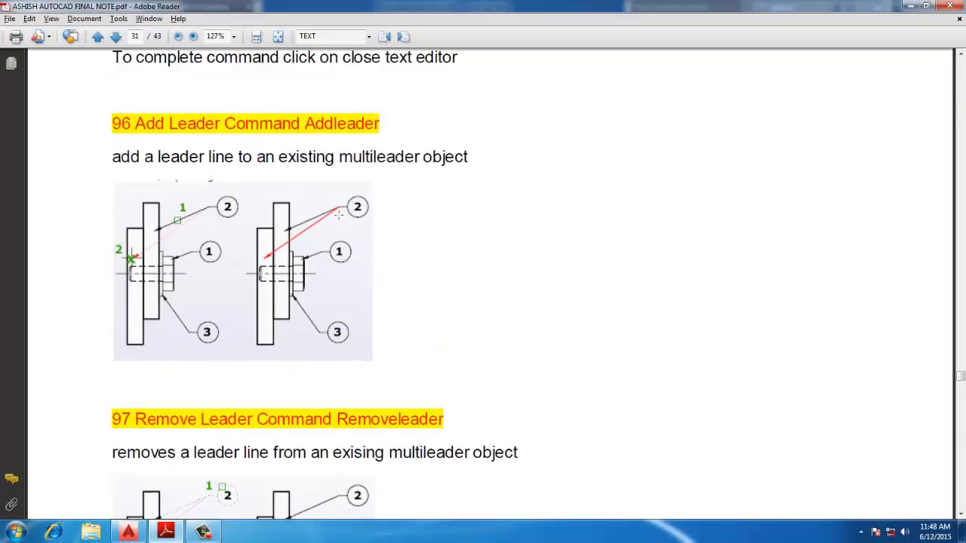
Switch back to AutoCAD and draw a circle with a radius of about 15.4 units in an empty area.
key(alt+Tab)
text(c)
key(Return)
click(436, 218)
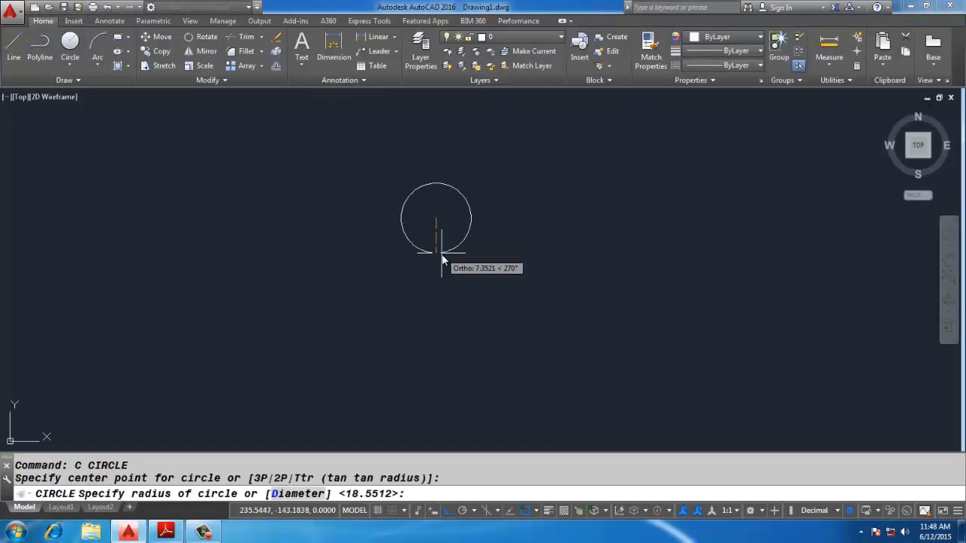
click(502, 193)
scroll(583, 204, down, 3)
scroll(582, 202, up, 3)
text(m)
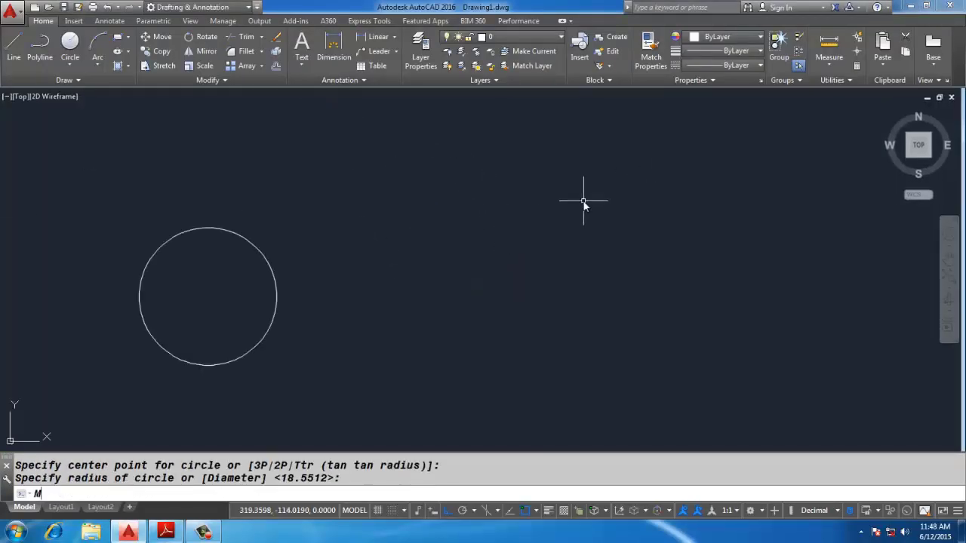
key(Escape)
Draw a second, slightly larger circle to the right of the first one.
text(c)
key(Return)
click(502, 292)
click(497, 370)
scroll(498, 370, down, 2)
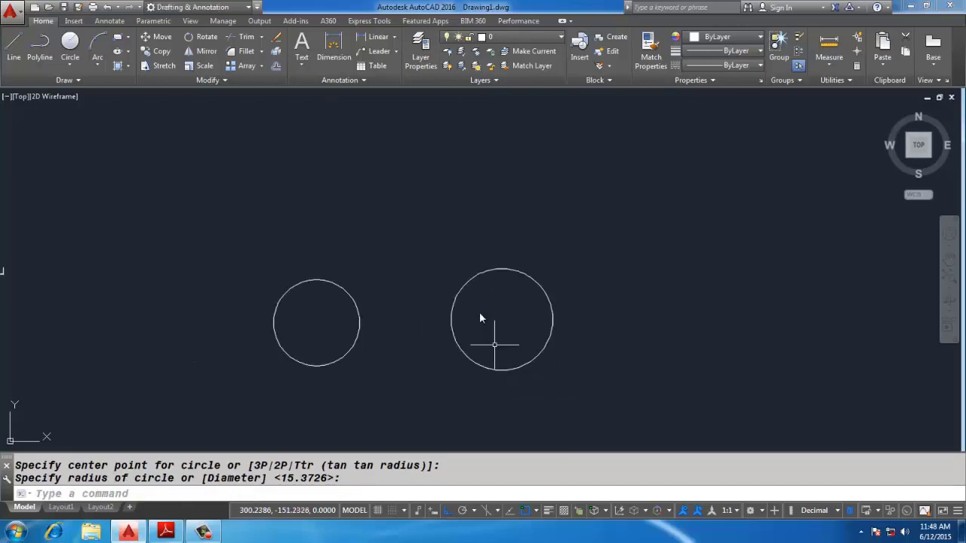
Draw a circle of about 12.3 units radius above the right circle and a larger one above and left of the first circle.
text(c)
key(Return)
click(488, 177)
click(485, 207)
text(c)
key(Return)
click(235, 154)
click(264, 200)
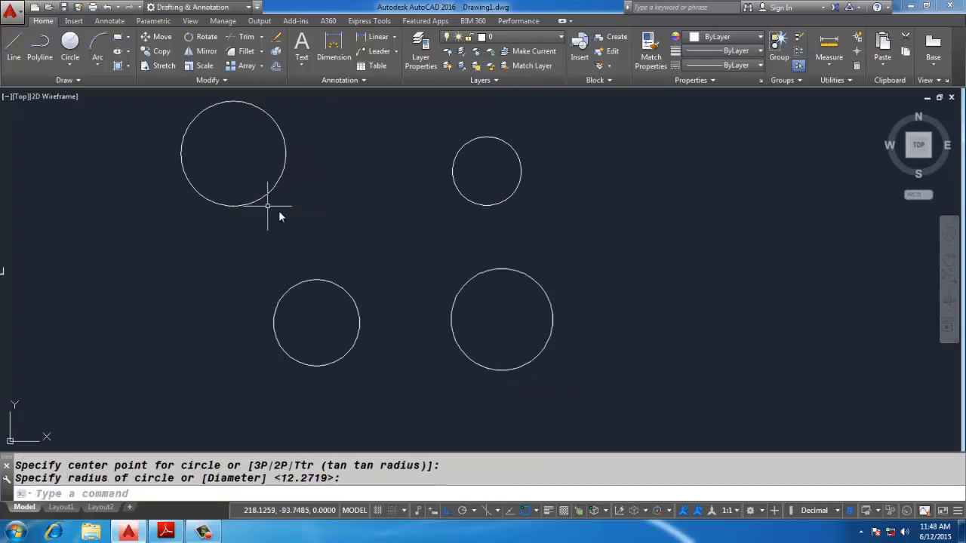
Place a multileader with its arrowhead on the upper edge of the lower-left circle and its landing diagonally up to the right.
scroll(331, 221, up, 2)
text(MLEADE)
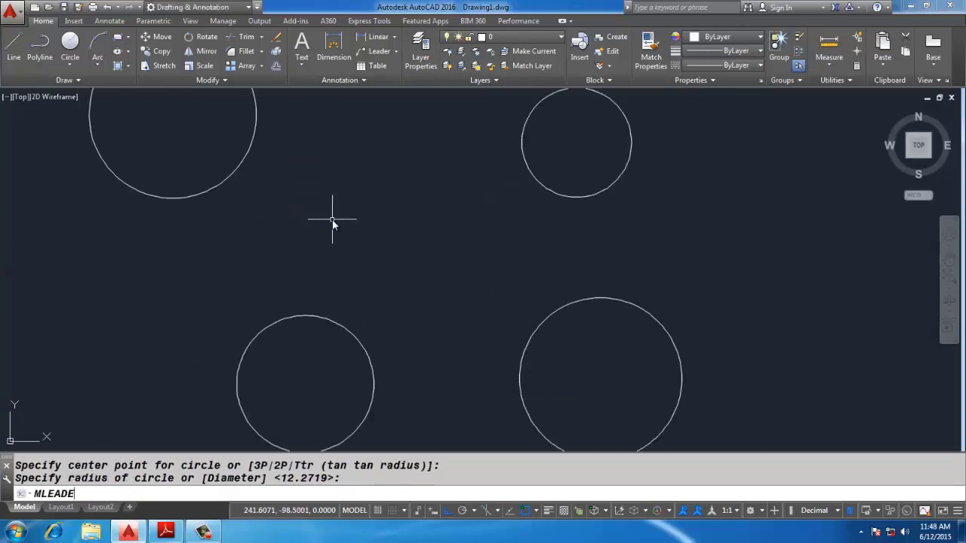
text(R)
key(Return)
click(335, 323)
scroll(345, 305, up, 4)
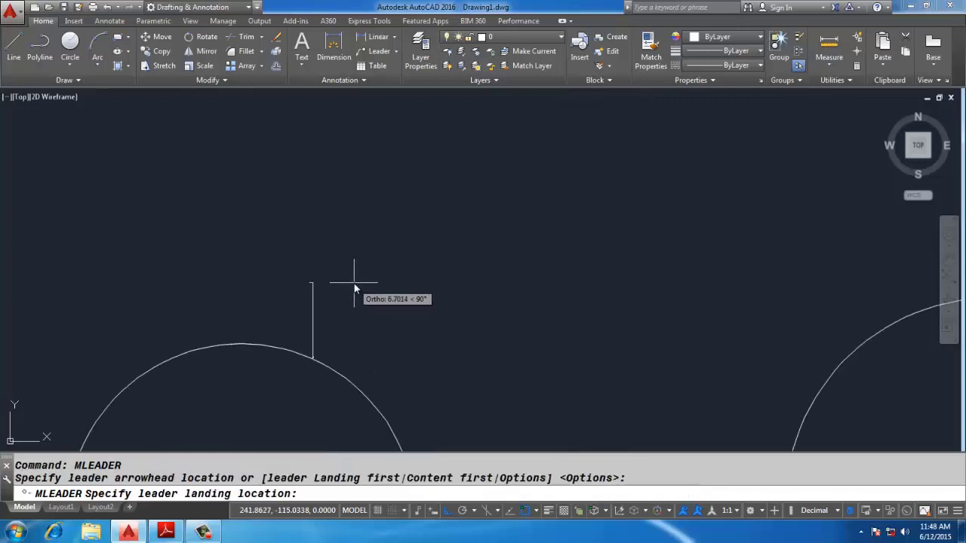
click(426, 232)
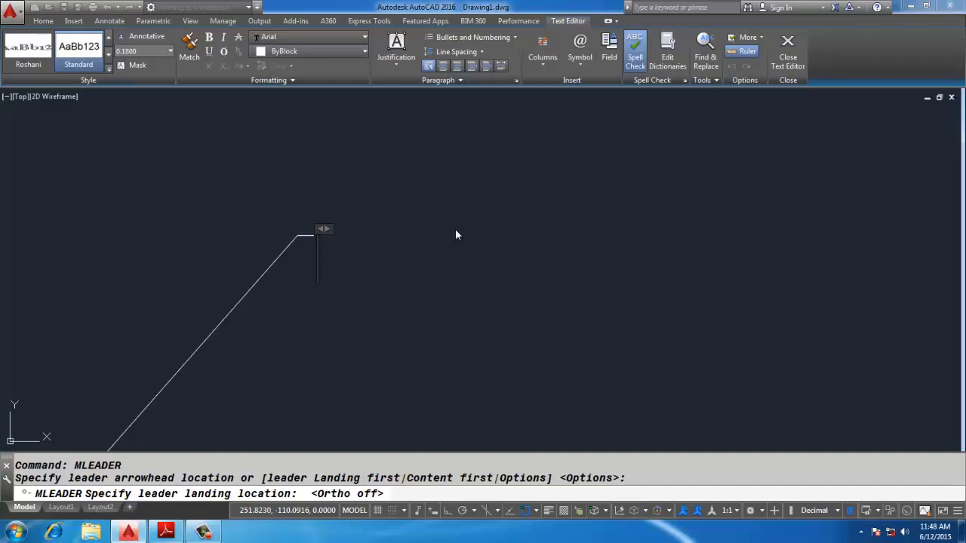
Enter "Define Radius of this circle" as the multileader's text and finish the leader.
text(rADIU)
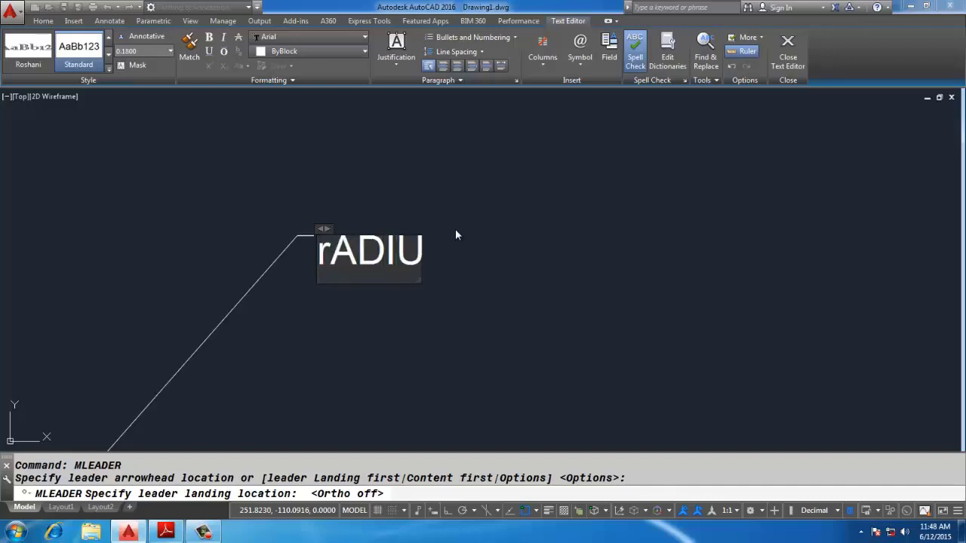
key(ctrl+a)
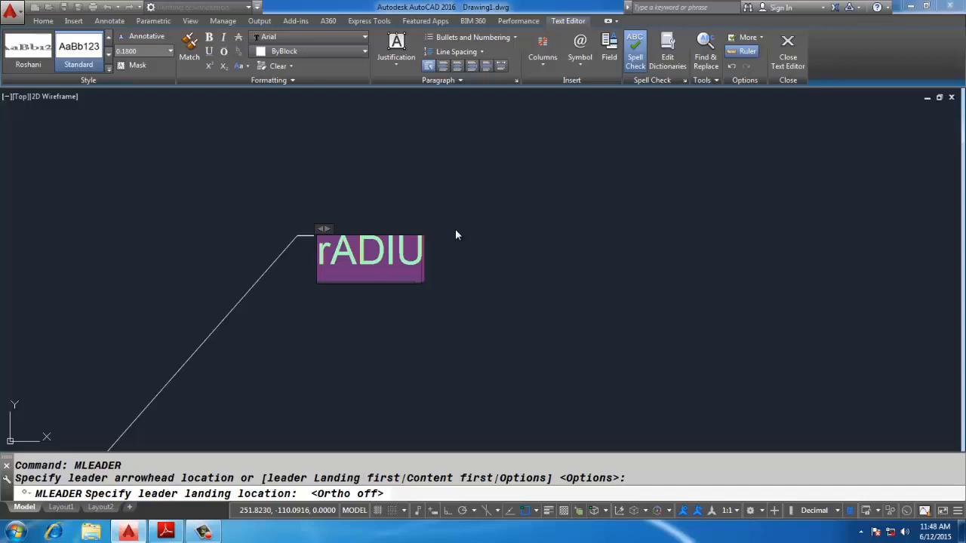
text(Defind)
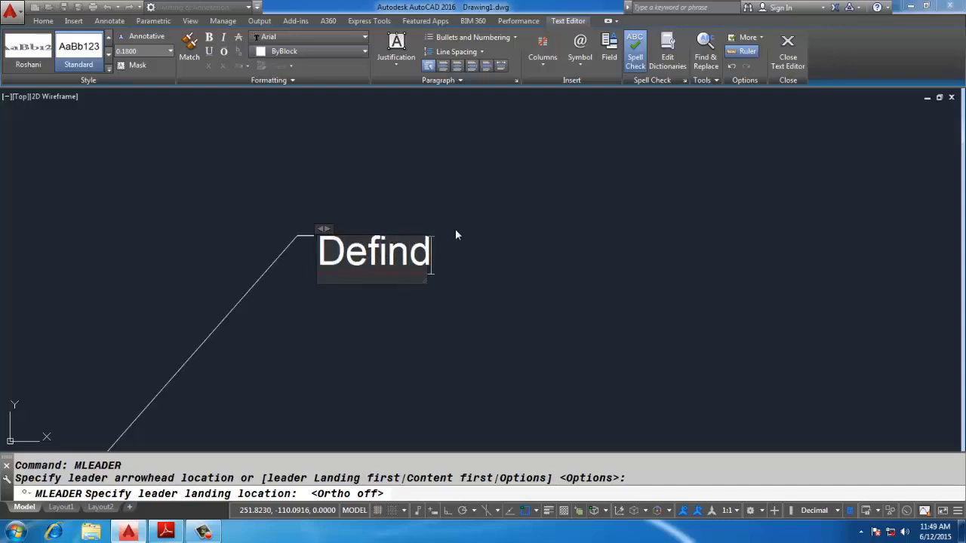
key(BackSpace)
text(e Re)
key(BackSpace)
text(adius of this c)
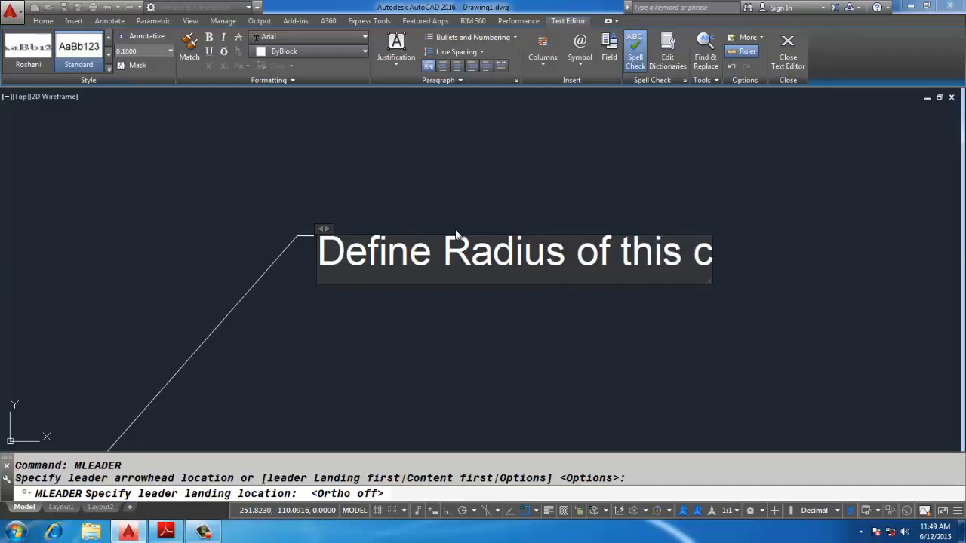
text(ircle)
click(503, 362)
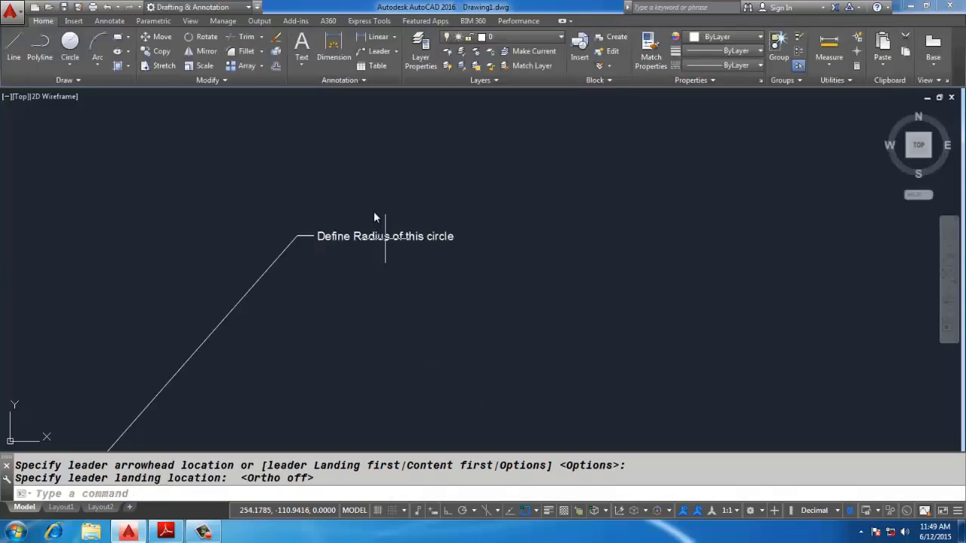
Modify the Standard multileader style with an arrowhead size of 1 and a larger text height.
scroll(309, 222, down, 5)
text(ml)
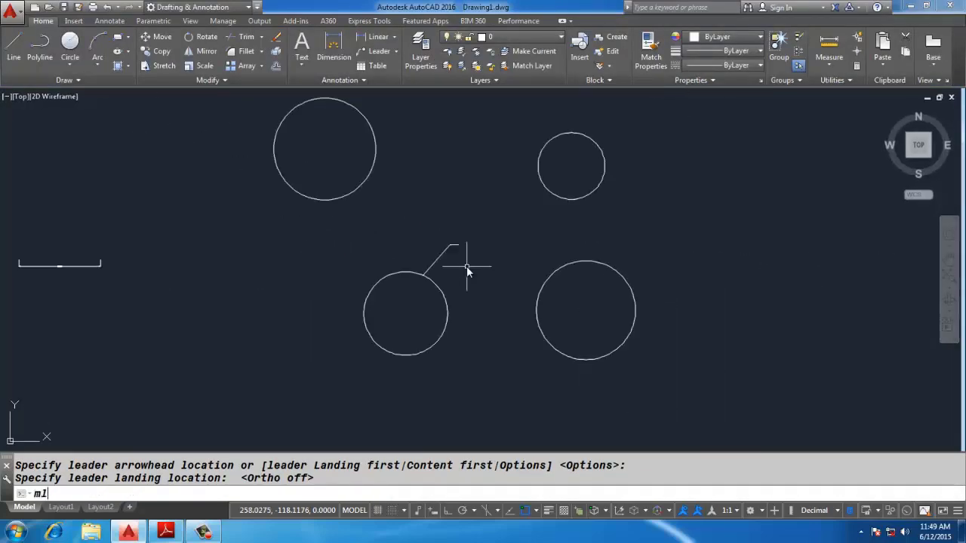
text(eaderstyle)
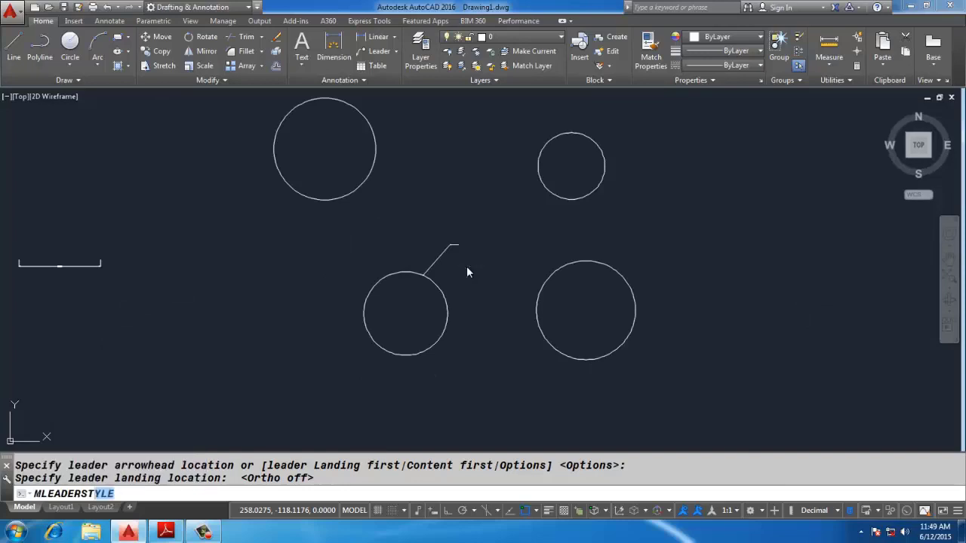
key(Return)
click(574, 251)
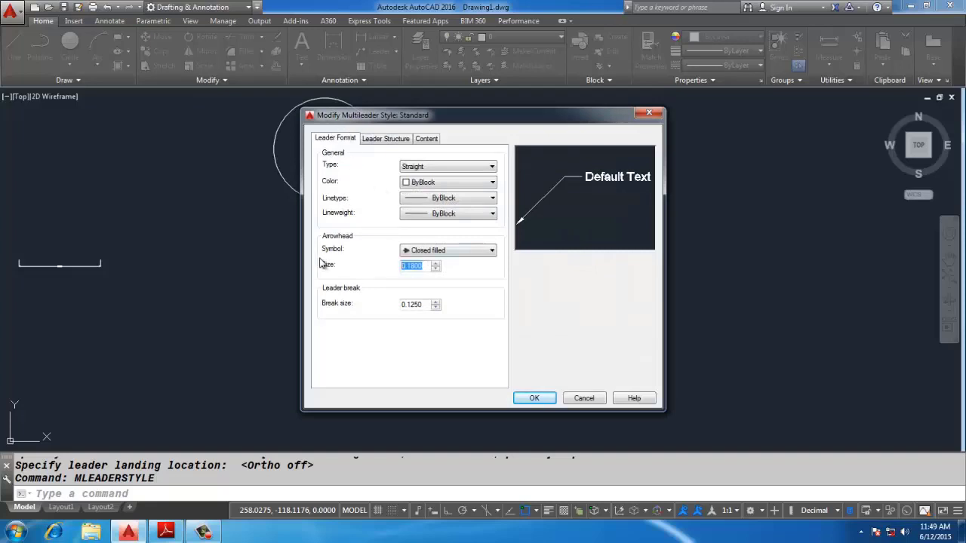
text(1)
click(385, 140)
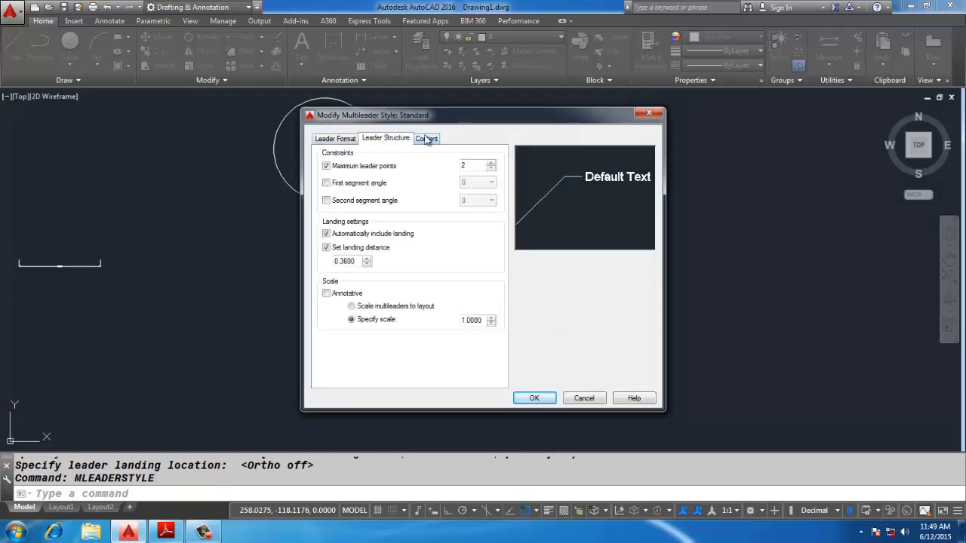
click(426, 138)
drag(446, 249, 389, 258)
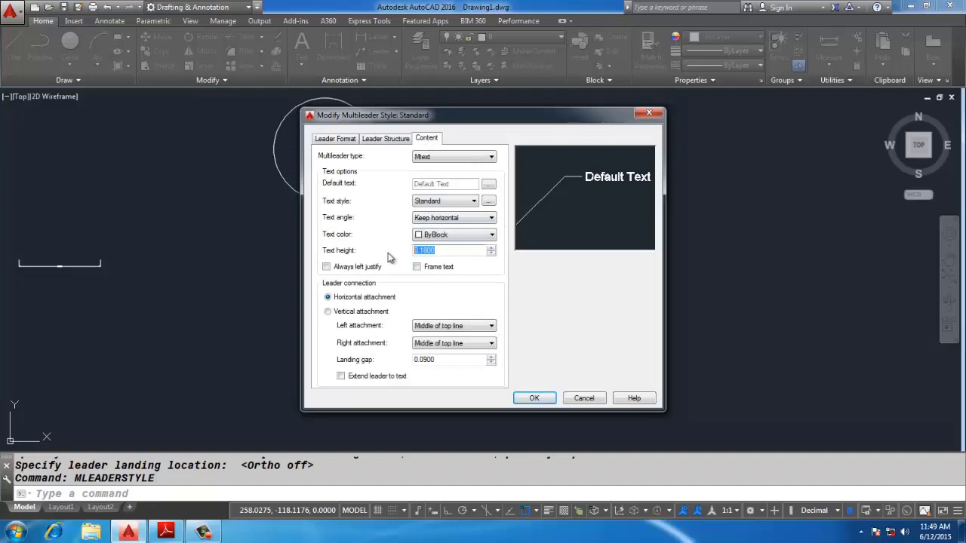
click(520, 399)
click(543, 340)
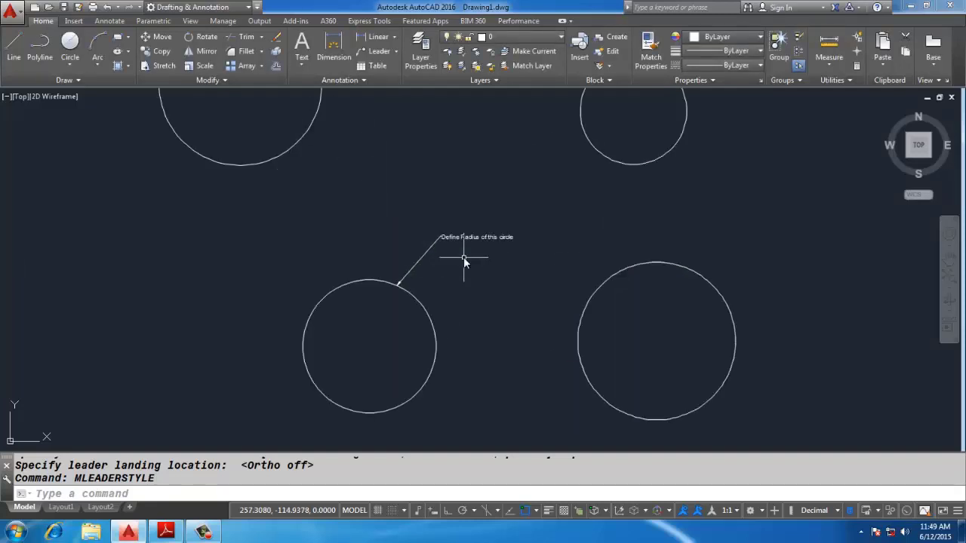
scroll(463, 258, up, 3)
scroll(355, 246, down, 3)
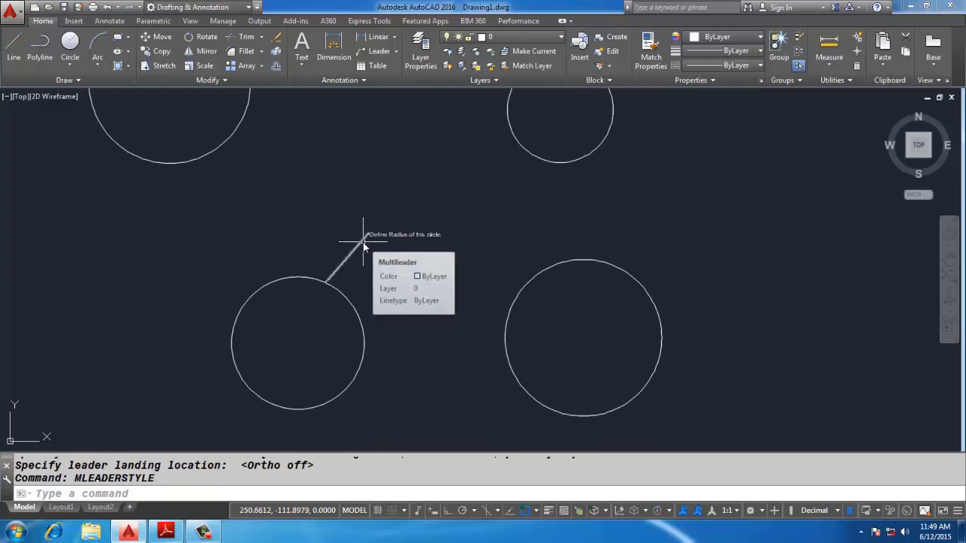
text(a)
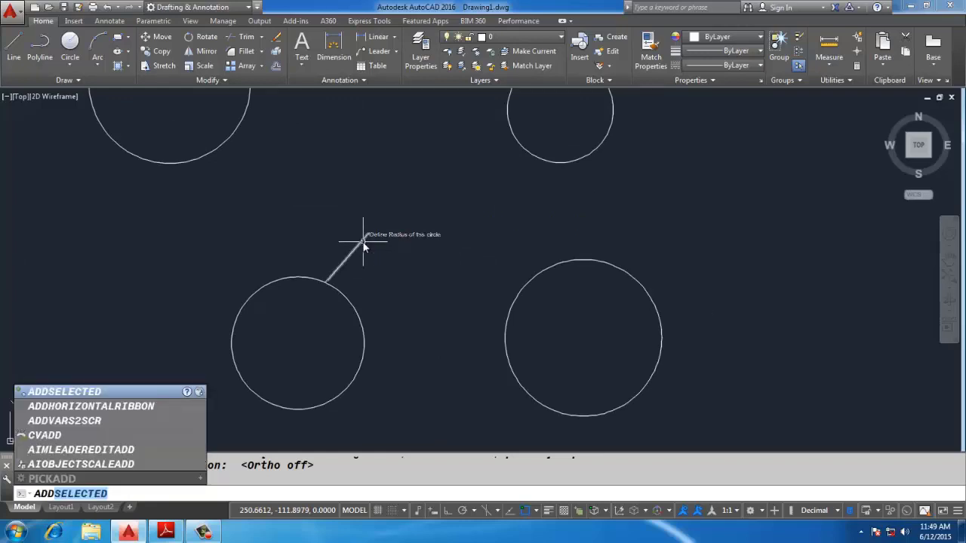
text(mu)
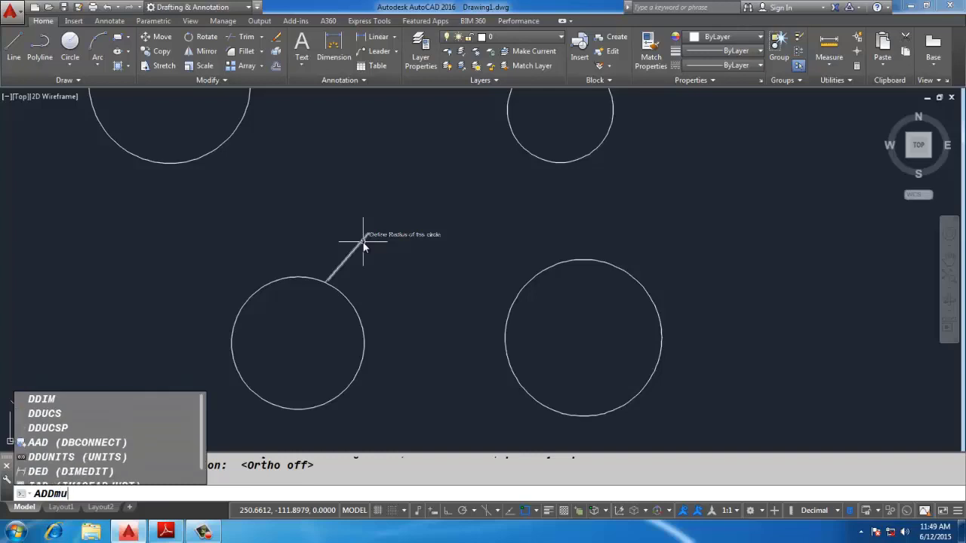
text(lt)
key(Return)
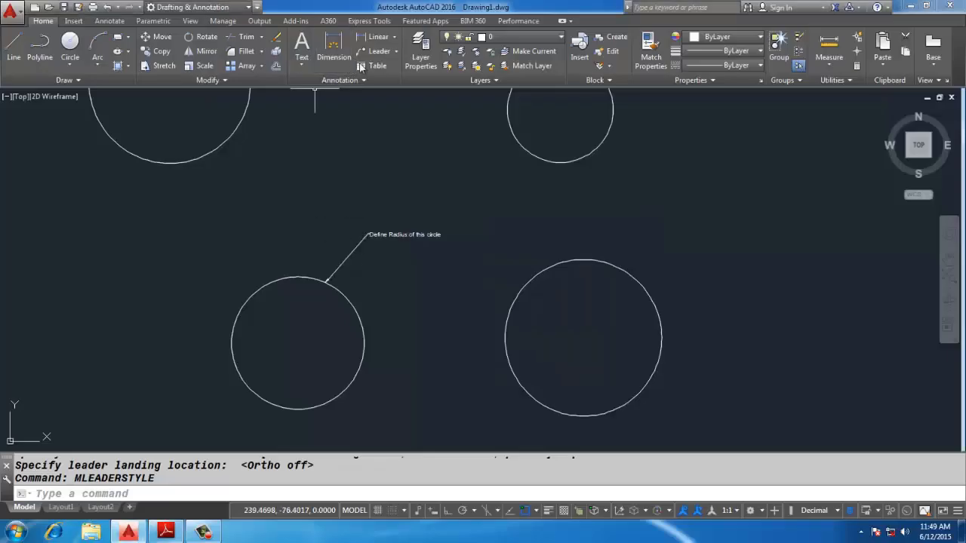
Add three leaders to the multileader, with arrowheads on the upper-left, upper-right and lower-right circles.
click(393, 52)
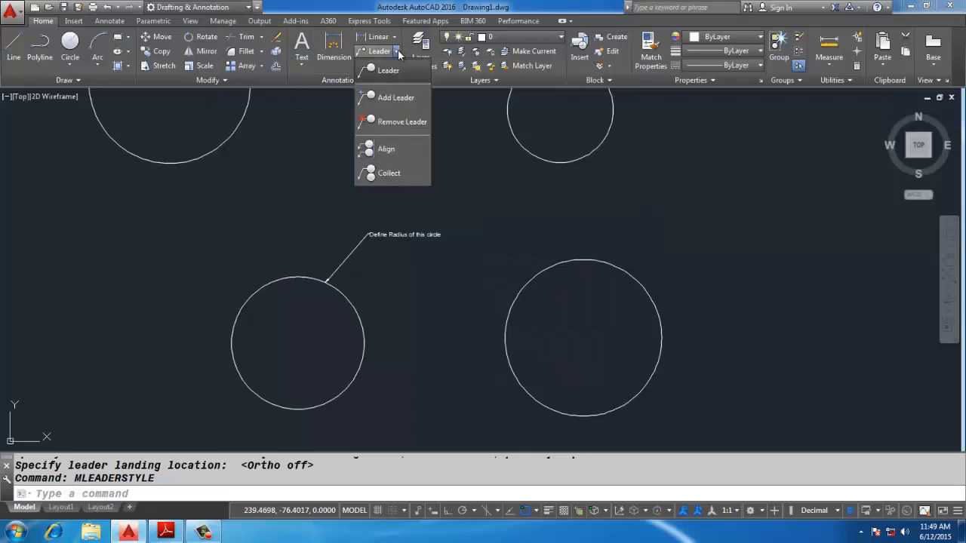
click(406, 99)
scroll(384, 235, down, 2)
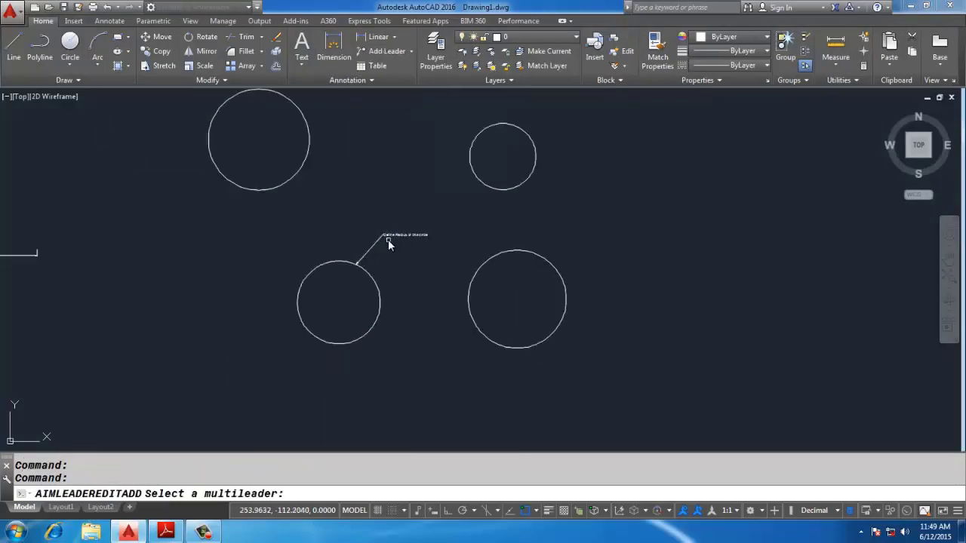
click(388, 237)
scroll(305, 168, up, 2)
click(302, 169)
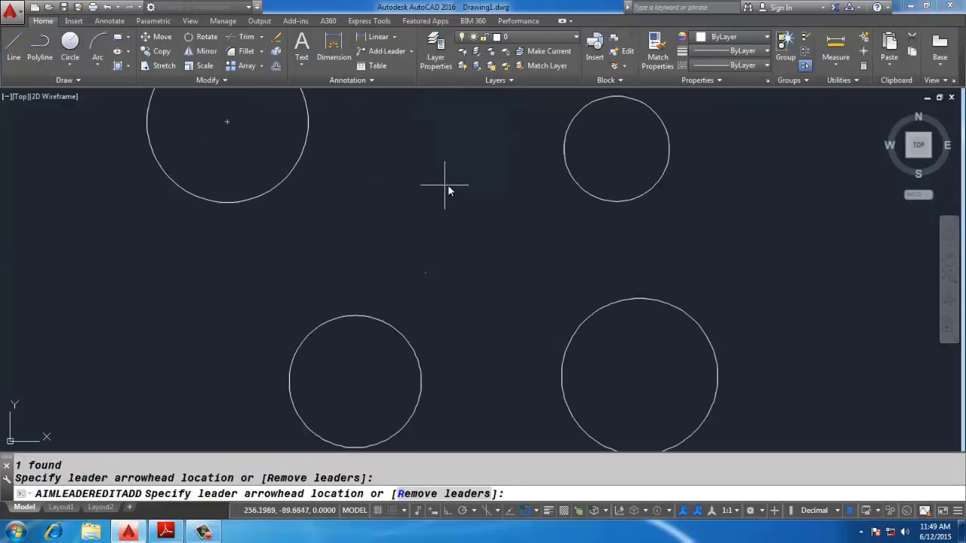
click(570, 179)
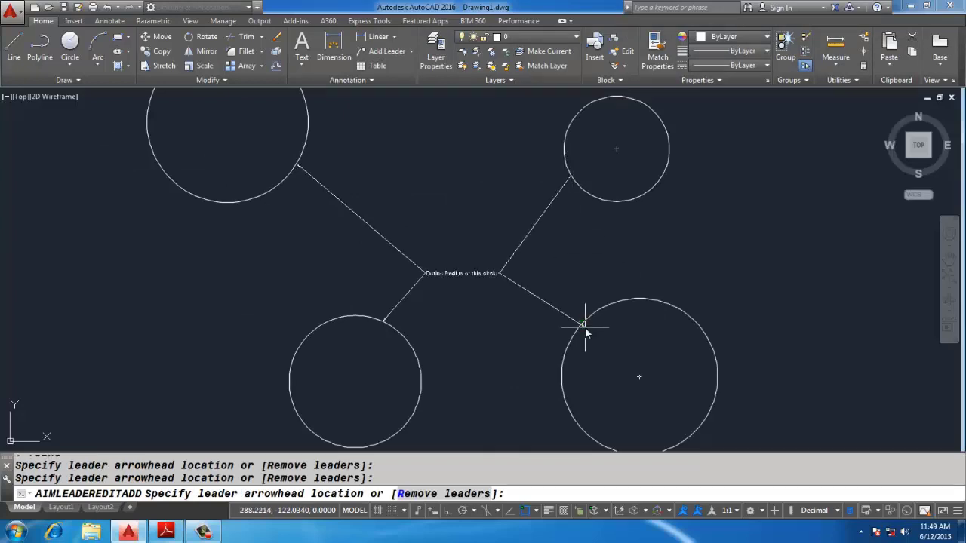
click(583, 324)
key(Return)
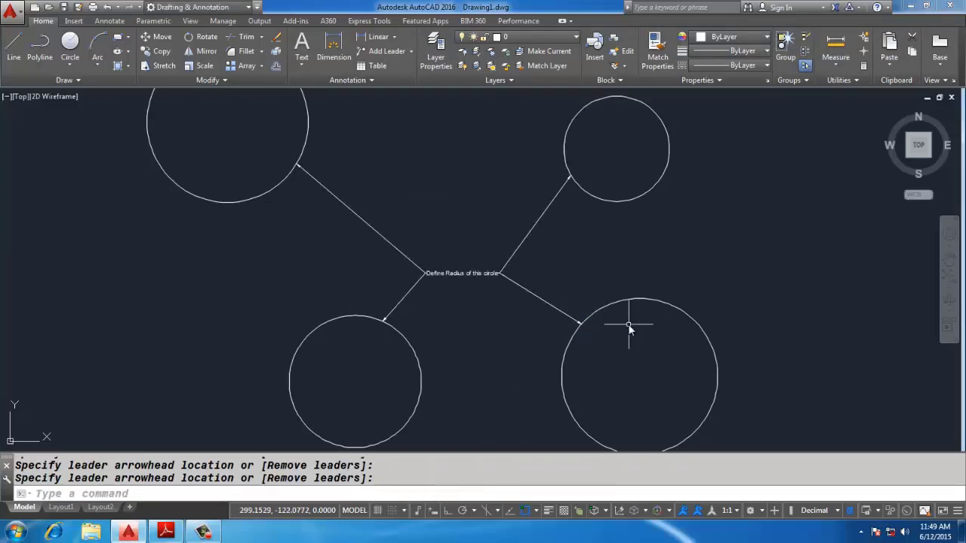
Remove the leaders pointing to the two upper circles from the multileader.
click(411, 51)
click(411, 126)
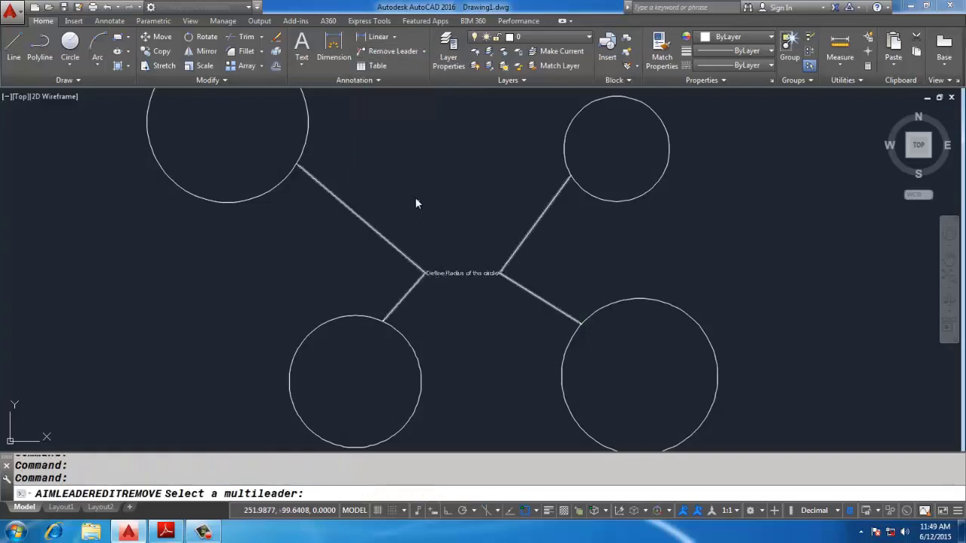
click(422, 270)
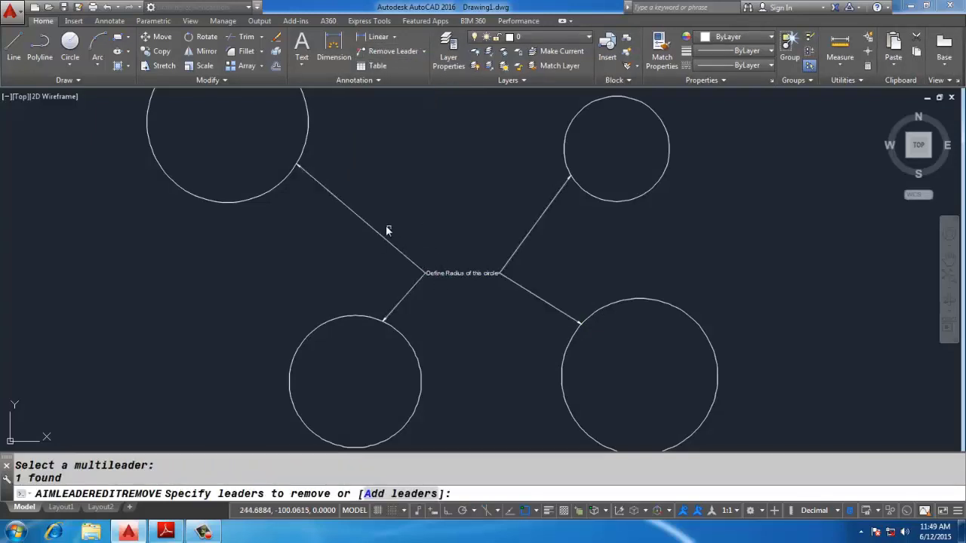
click(355, 215)
click(534, 230)
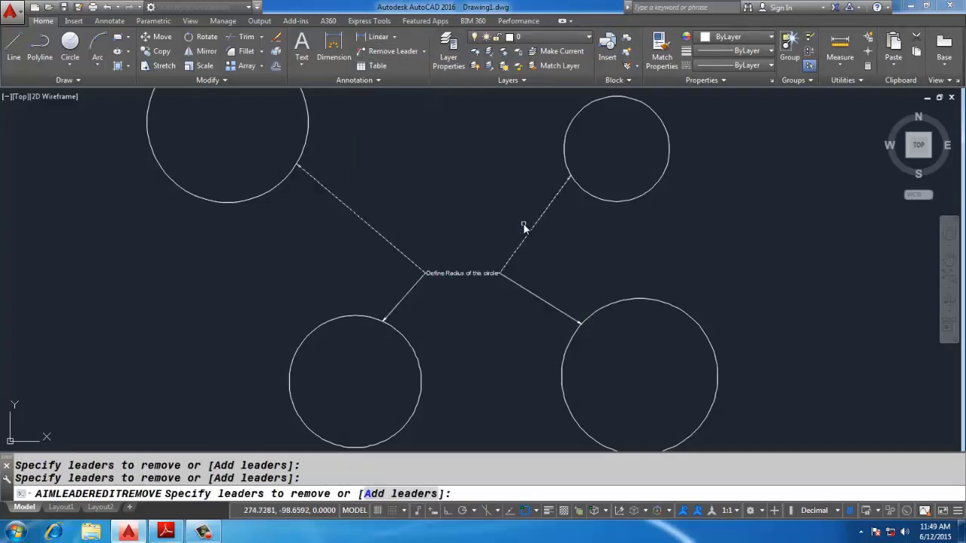
key(Return)
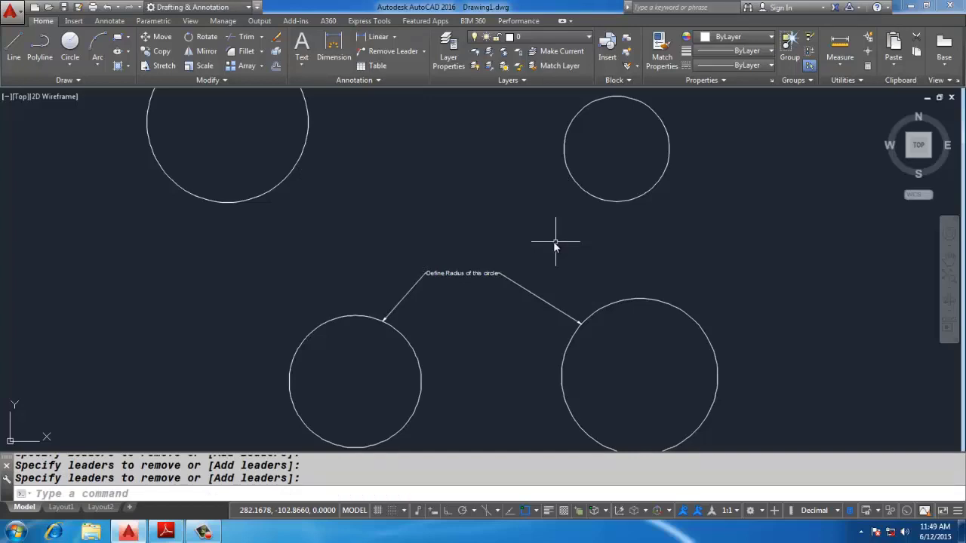
Switch to the PDF notes in Adobe Reader and read on to the dimension center mark commands.
scroll(555, 245, down, 3)
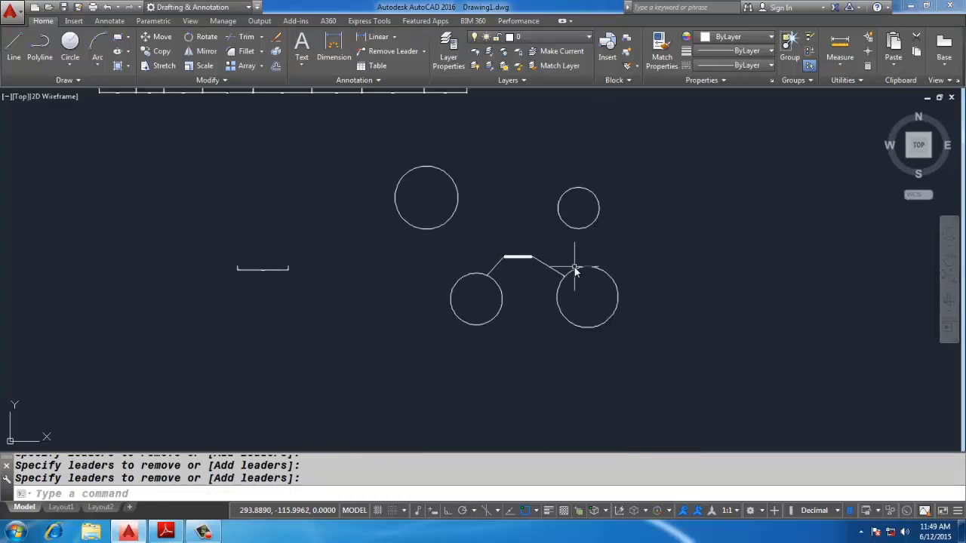
key(alt+Tab)
scroll(578, 272, down, 15)
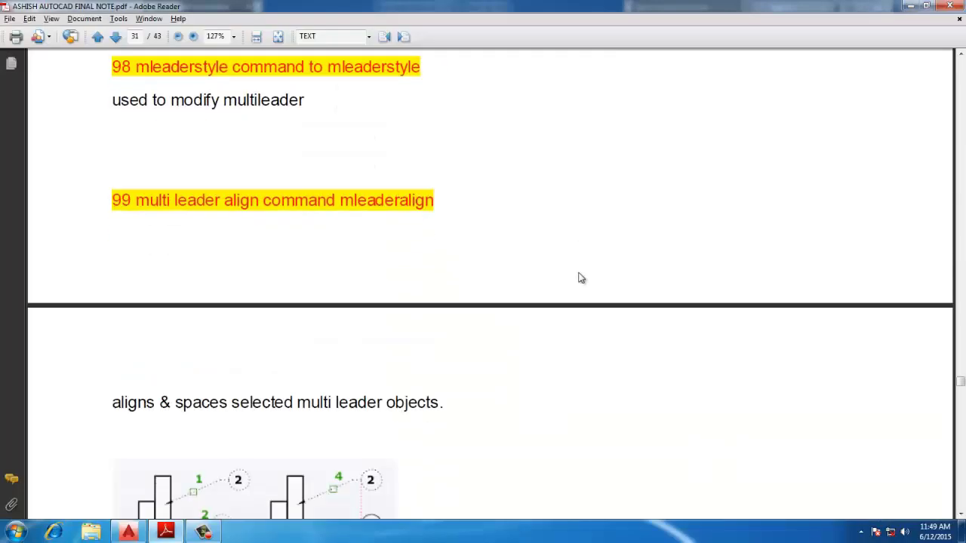
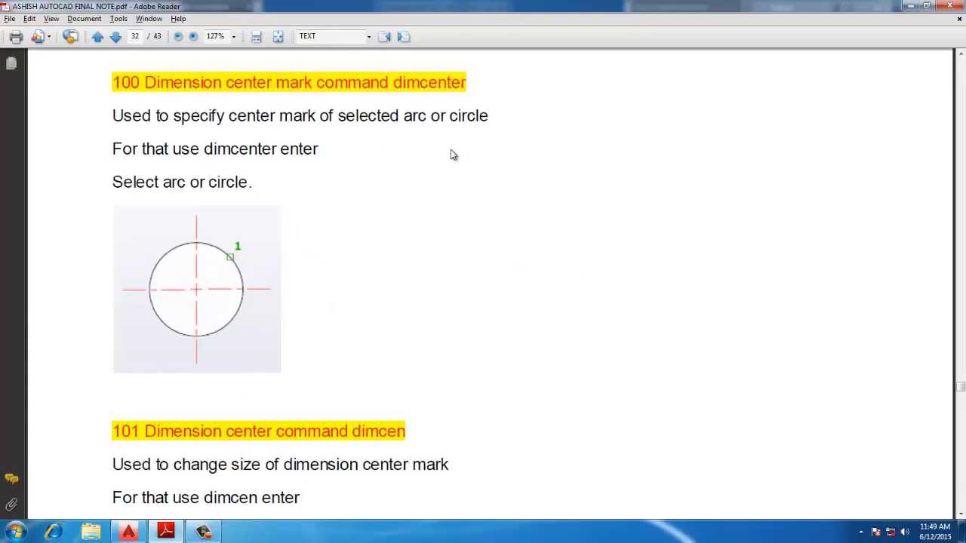
scroll(468, 159, up, 2)
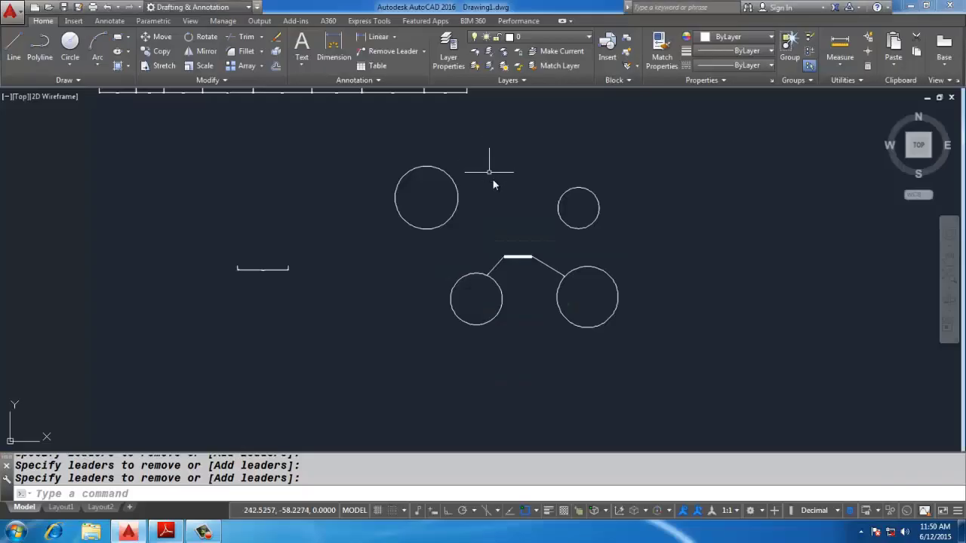
Switch back to AutoCAD and erase the multileader between the circles.
scroll(492, 178, down, 3)
click(576, 178)
click(566, 189)
click(569, 184)
click(545, 203)
scroll(479, 201, up, 3)
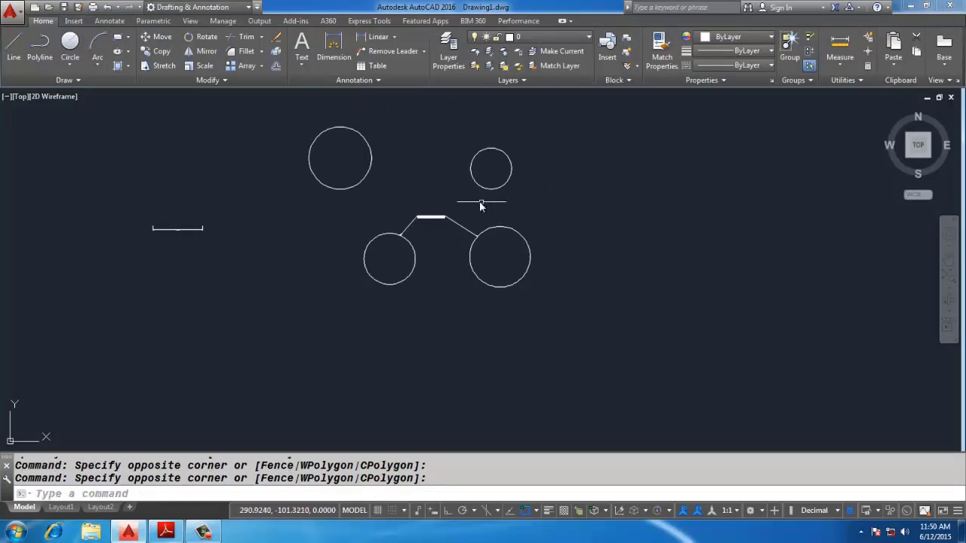
click(479, 201)
click(410, 222)
text(e)
key(Return)
Add a dimension center mark to the upper-left circle with DIMCENTER and check it up close.
text(d)
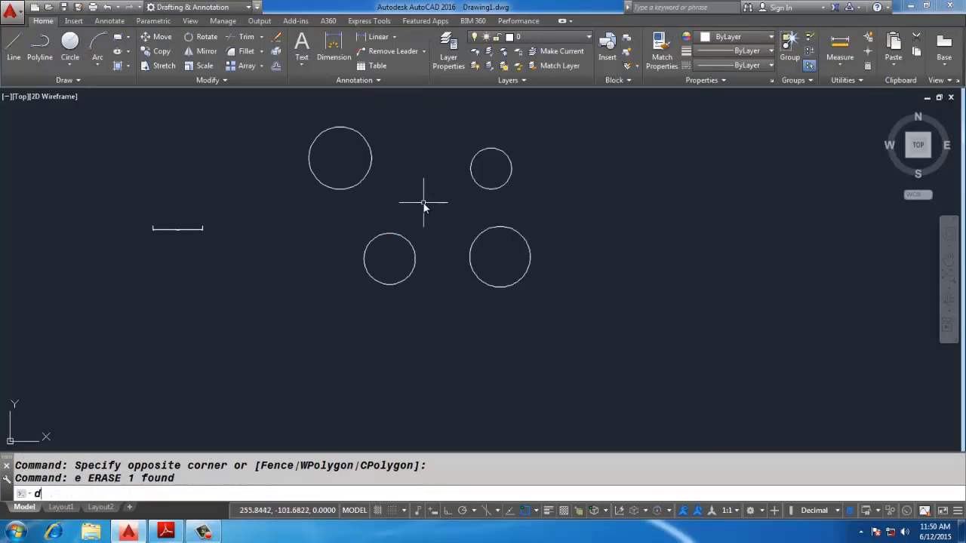
text(imcenter)
key(Return)
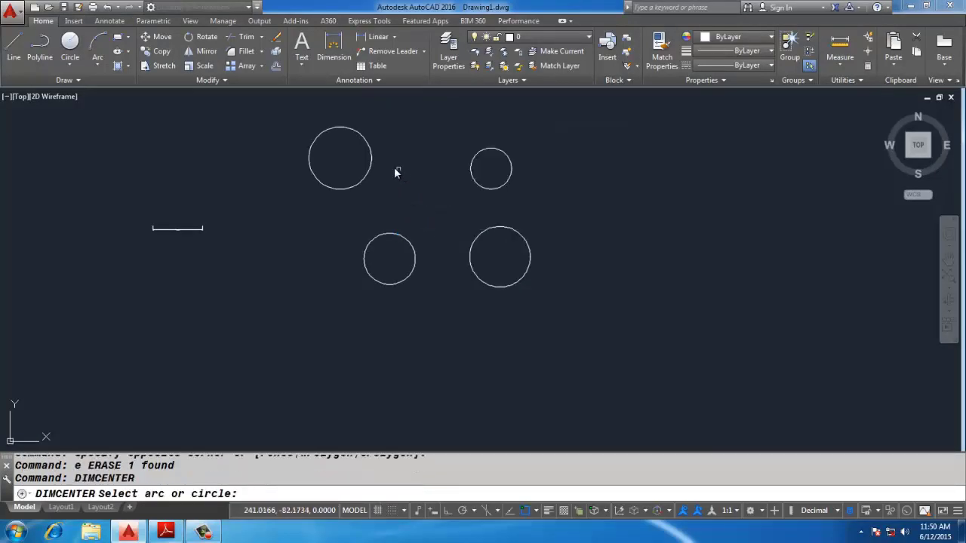
click(368, 152)
scroll(347, 157, up, 8)
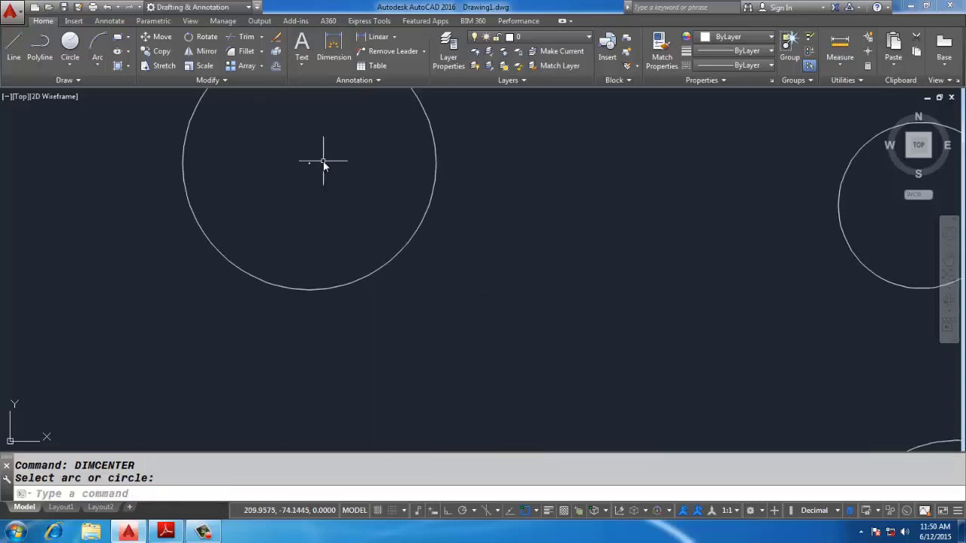
scroll(215, 192, down, 10)
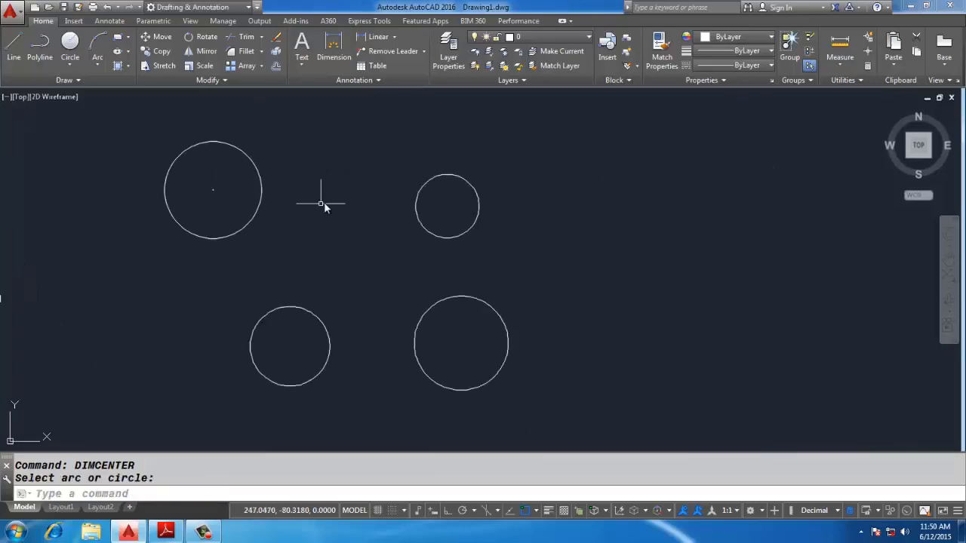
Set the center mark size variable DIMCEN to 2.
scroll(456, 213, up, 2)
text(di)
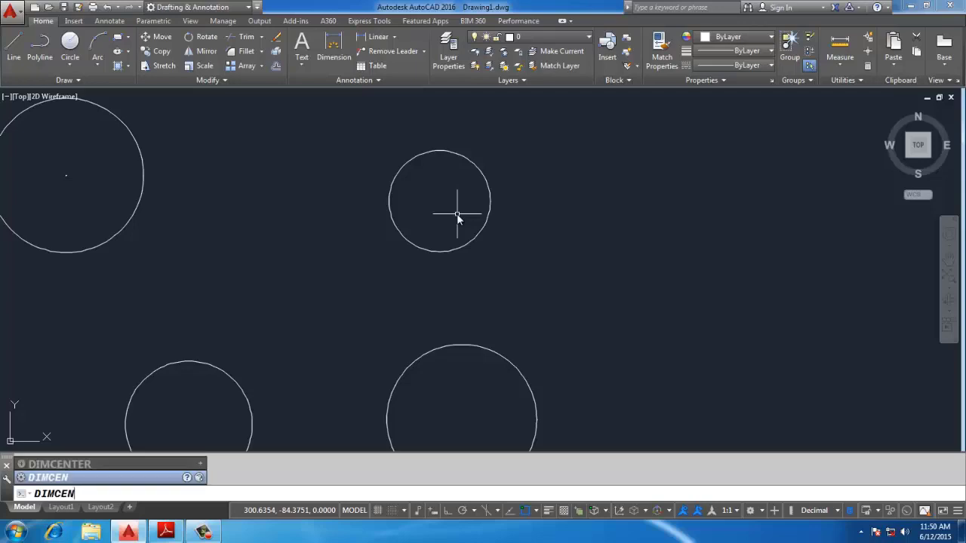
key(Return)
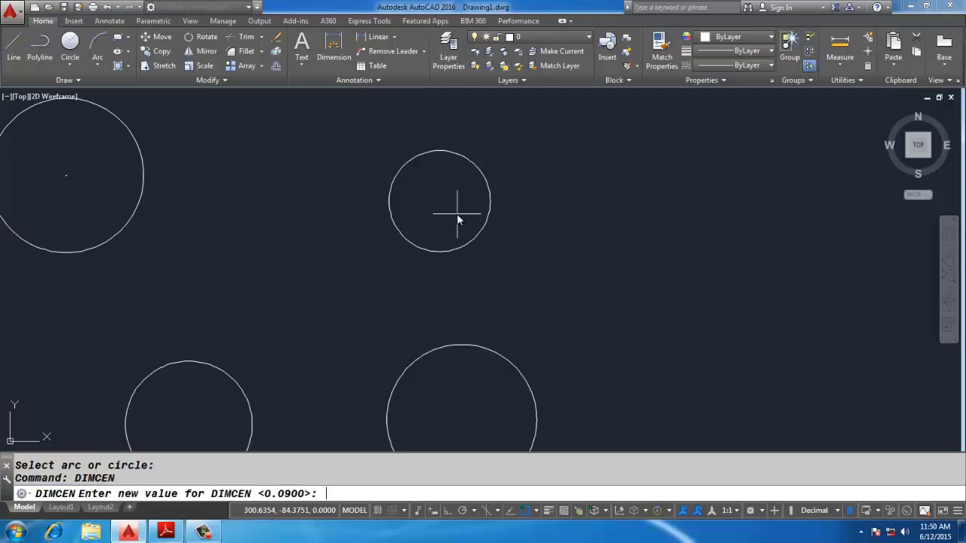
key(Return)
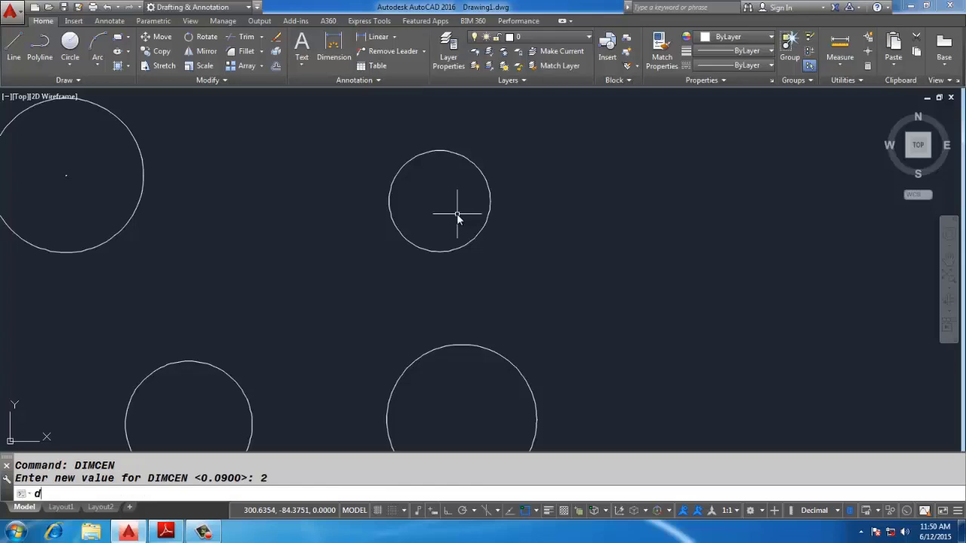
Add a center mark to the upper-right circle with DIMCENTER and check it up close.
text(dimcet)
key(BackSpace)
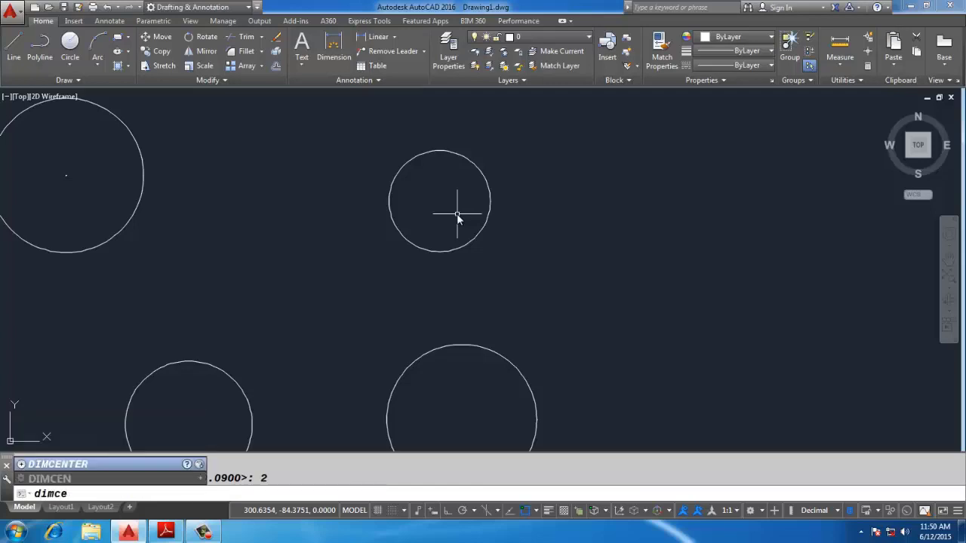
key(Return)
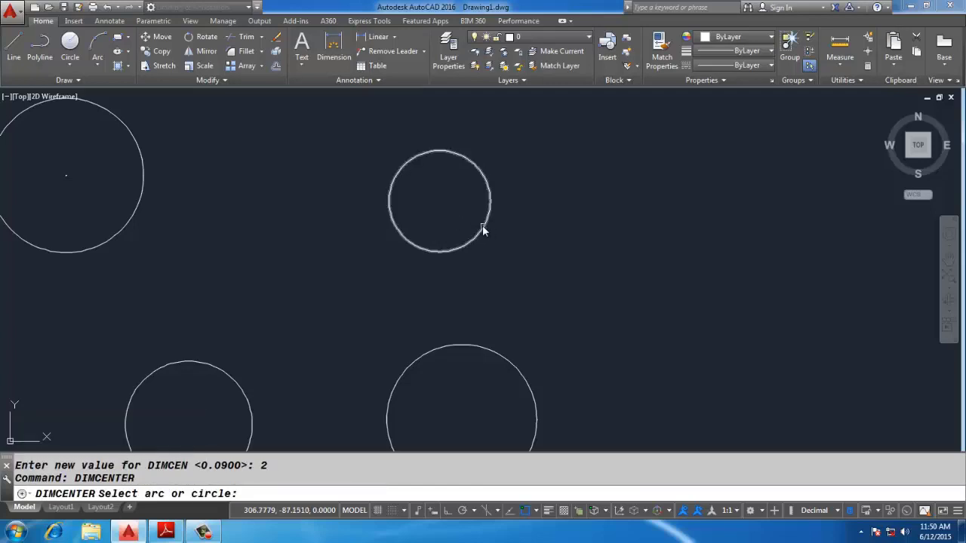
click(483, 224)
scroll(453, 222, up, 4)
scroll(589, 227, down, 6)
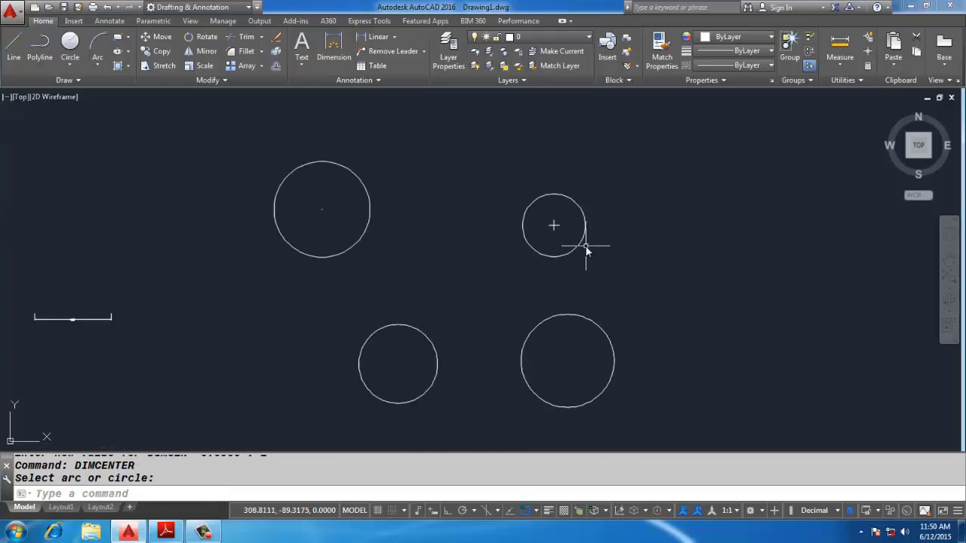
Check the center mark type and size in the symbols and arrows settings of the current dimension style override.
text(d)
key(Return)
click(617, 256)
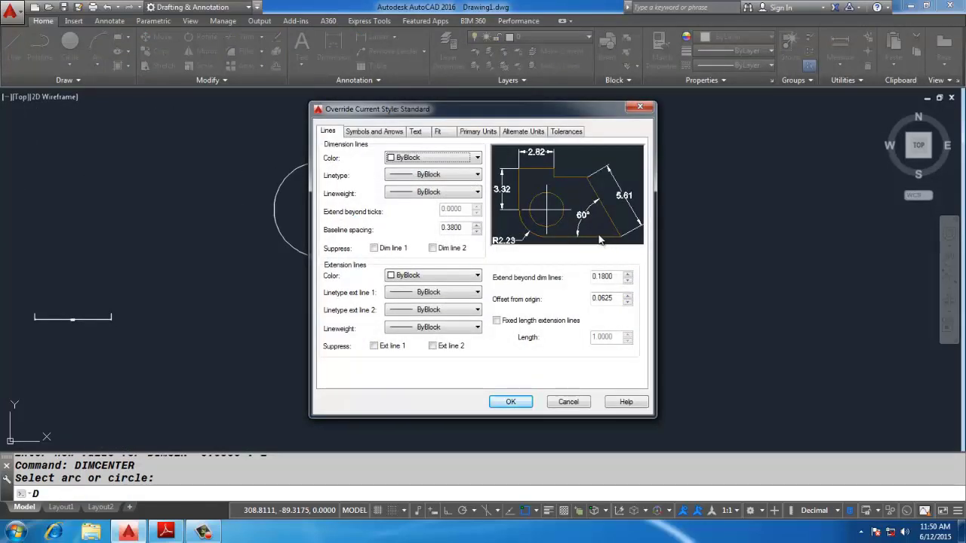
click(358, 133)
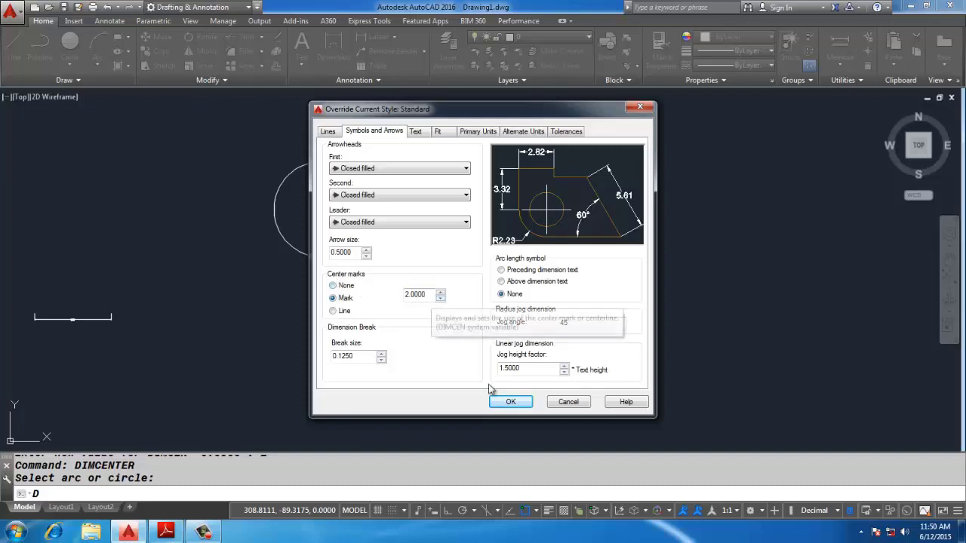
click(509, 401)
click(540, 362)
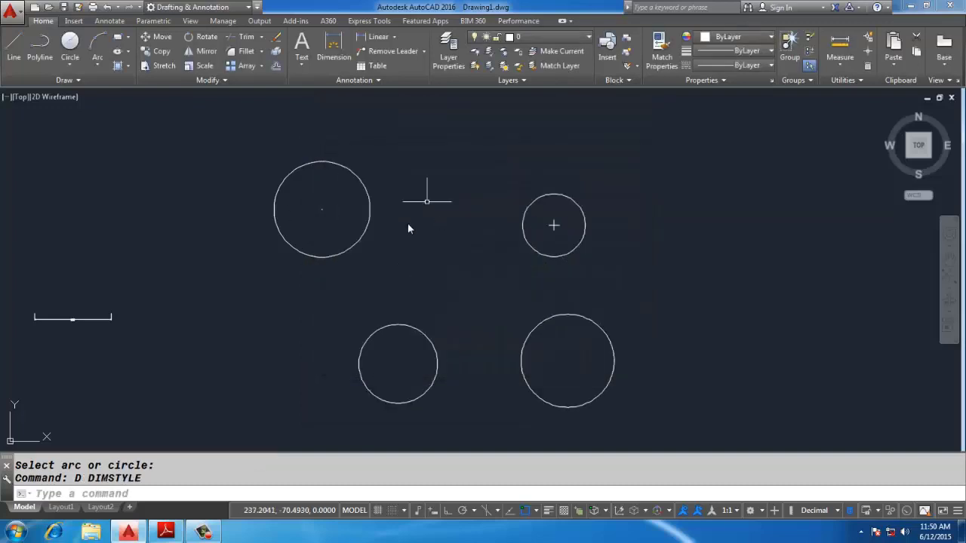
Switch to the PDF notes in Adobe Reader and read on to the dimension inspection command.
key(alt+Tab)
scroll(390, 222, down, 4)
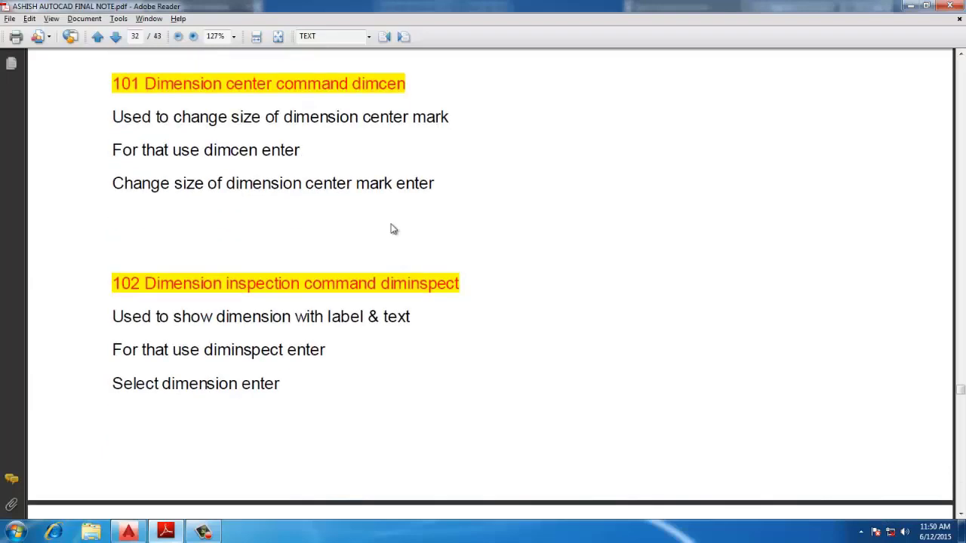
scroll(390, 222, up, 5)
scroll(393, 227, down, 10)
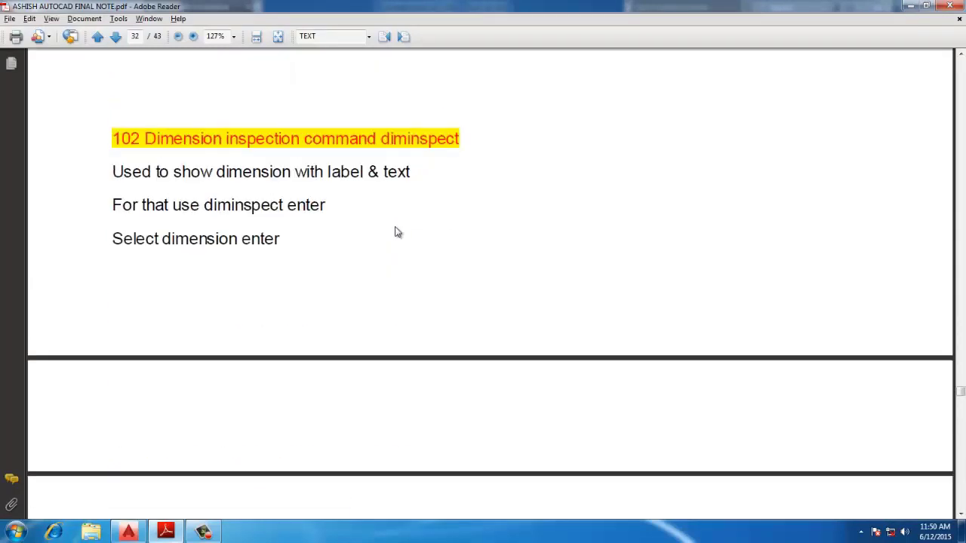
Switch back to AutoCAD and add an aligned dimension between the centers of the two lower circles.
key(alt+Tab)
scroll(396, 291, up, 5)
text(dal)
scroll(299, 244, down, 2)
key(Return)
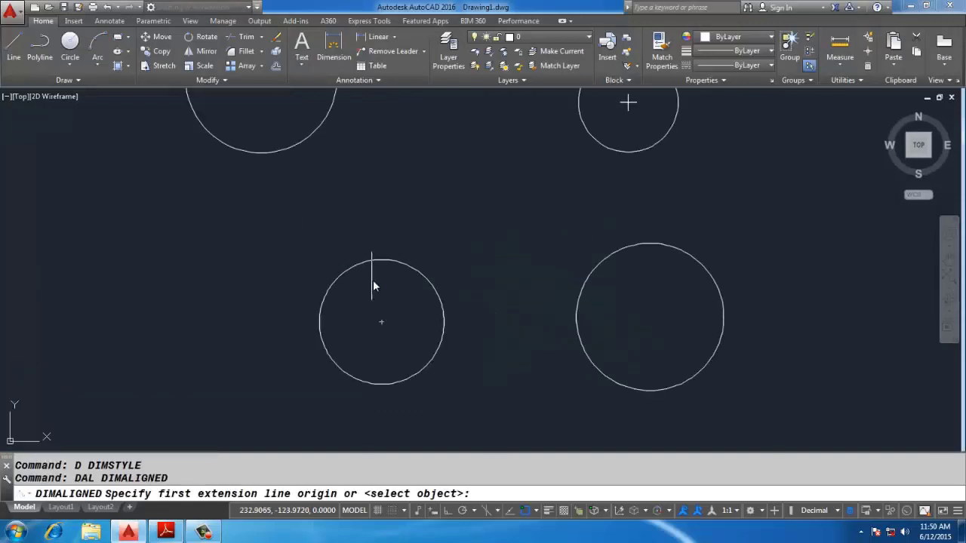
click(381, 327)
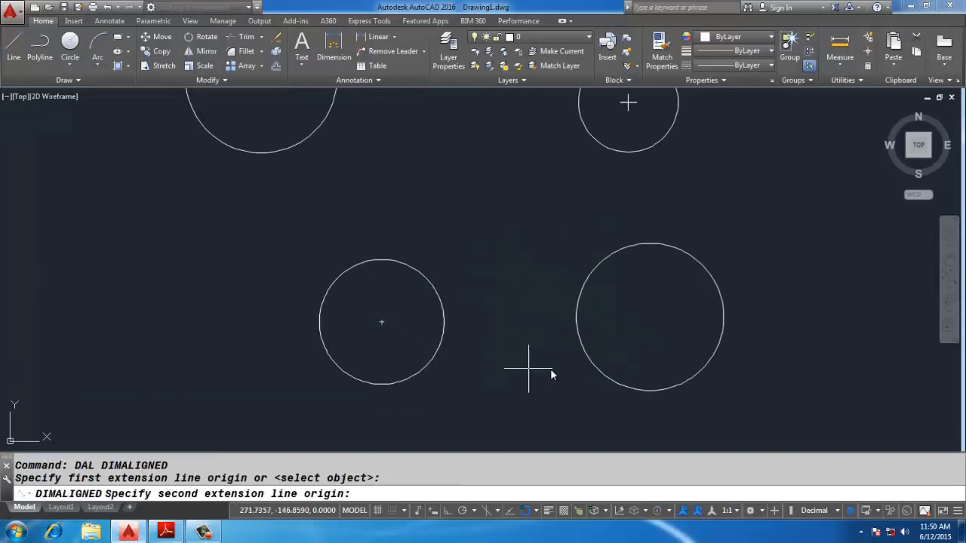
click(650, 318)
click(513, 288)
scroll(516, 287, up, 5)
scroll(321, 256, down, 2)
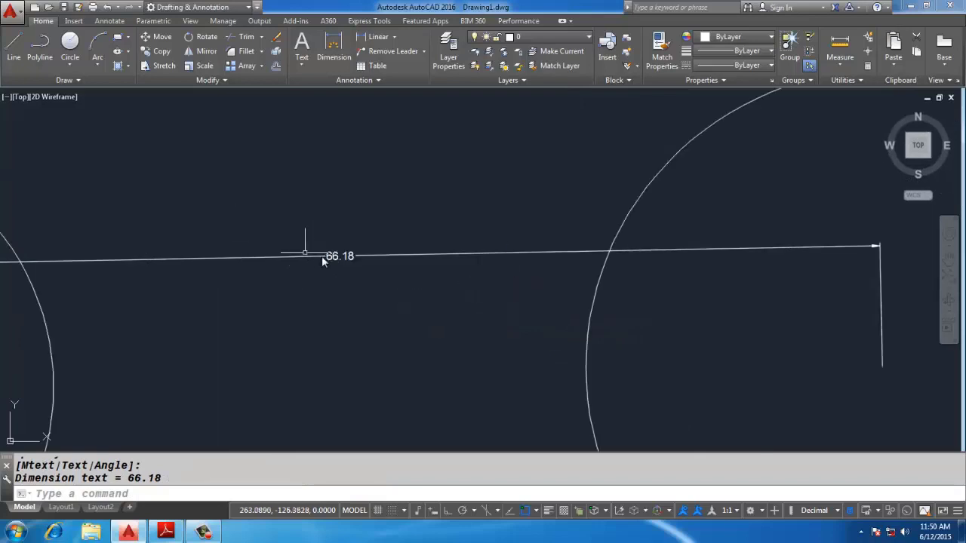
Add a round inspection frame labelled C/C without an inspection rate to the lower circles' aligned dimension using DIMINSPECT.
scroll(322, 256, up, 1)
key(Escape)
key(Escape)
text(dimins)
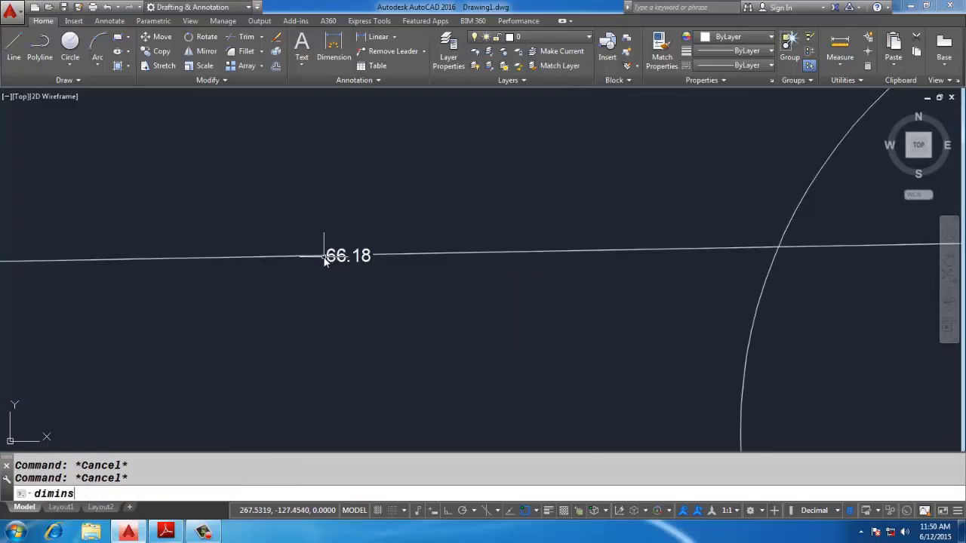
text(pect)
key(Return)
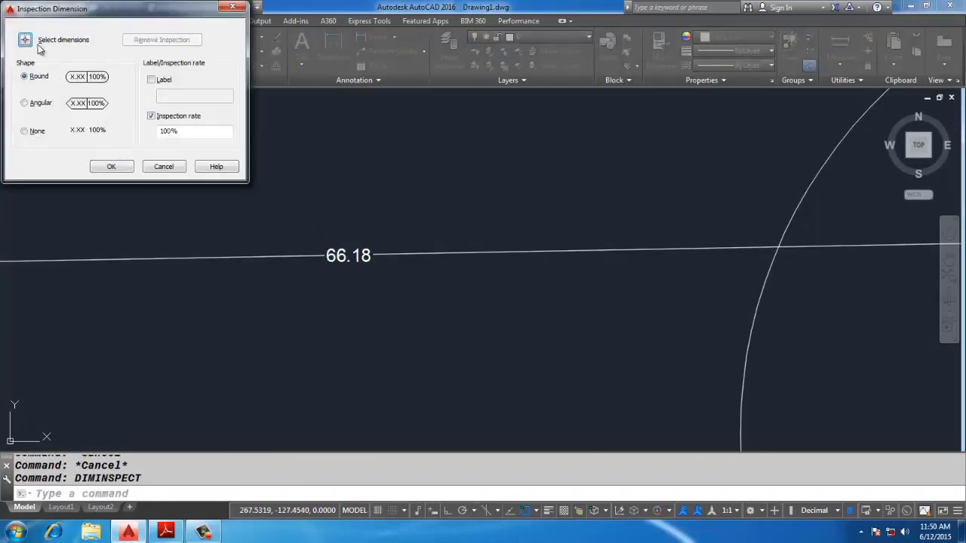
click(25, 39)
click(334, 123)
click(200, 351)
key(Return)
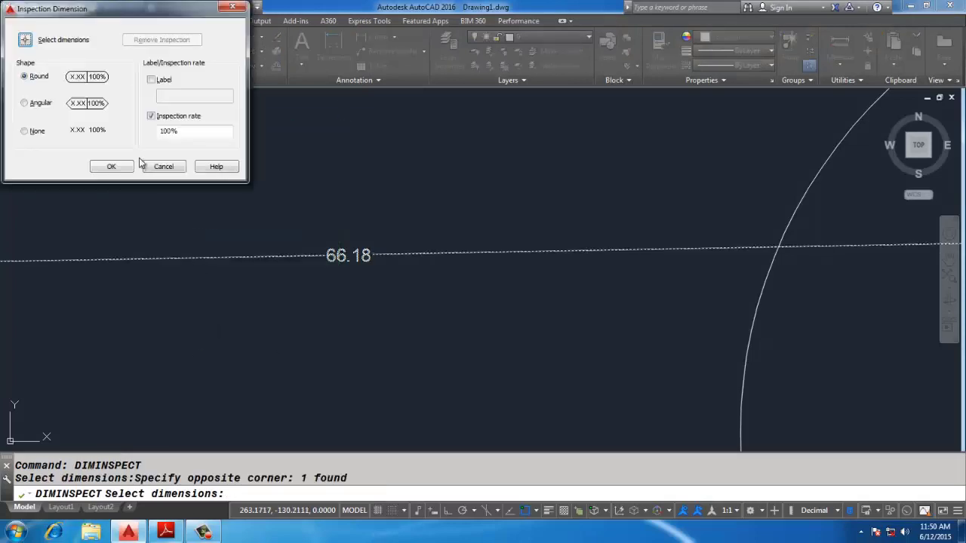
click(155, 117)
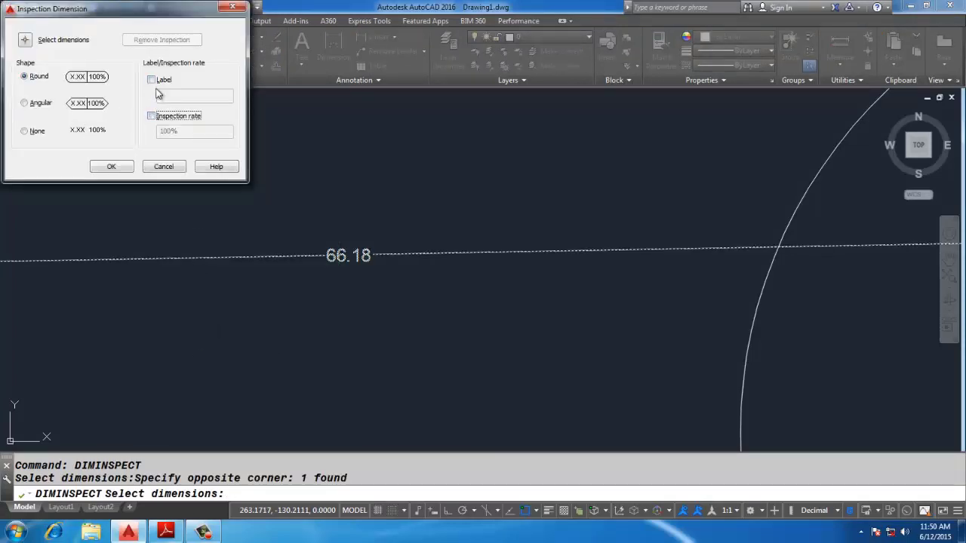
click(152, 79)
text(c)
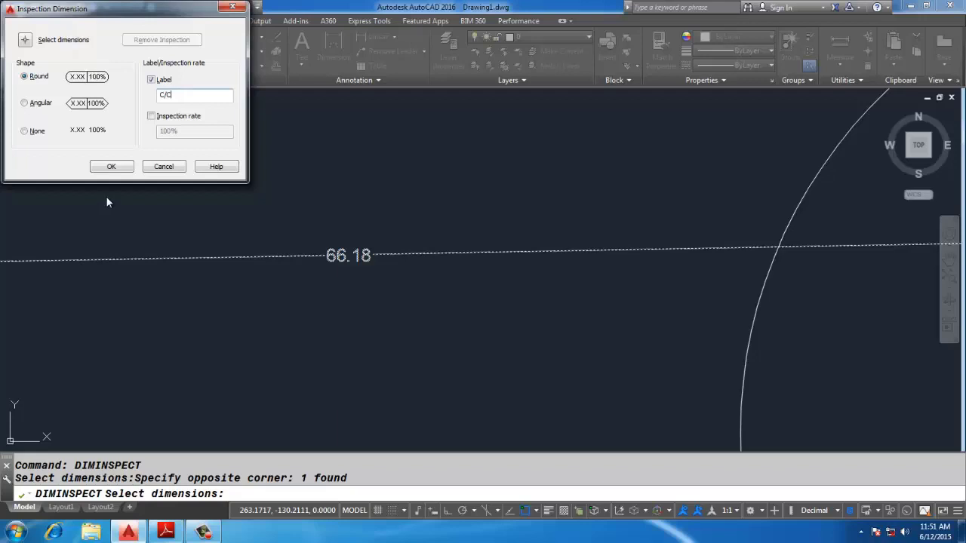
click(112, 166)
scroll(329, 226, up, 2)
scroll(324, 242, down, 6)
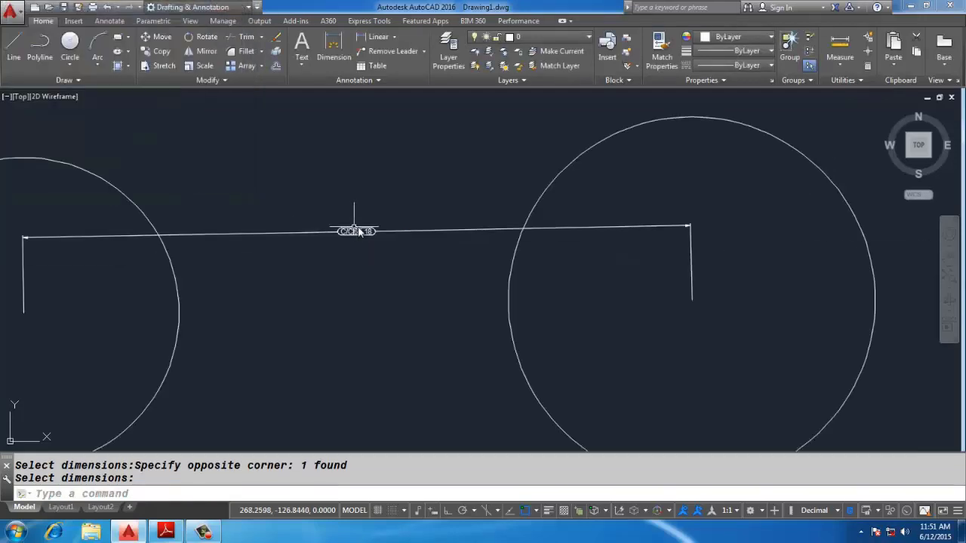
scroll(322, 244, up, 2)
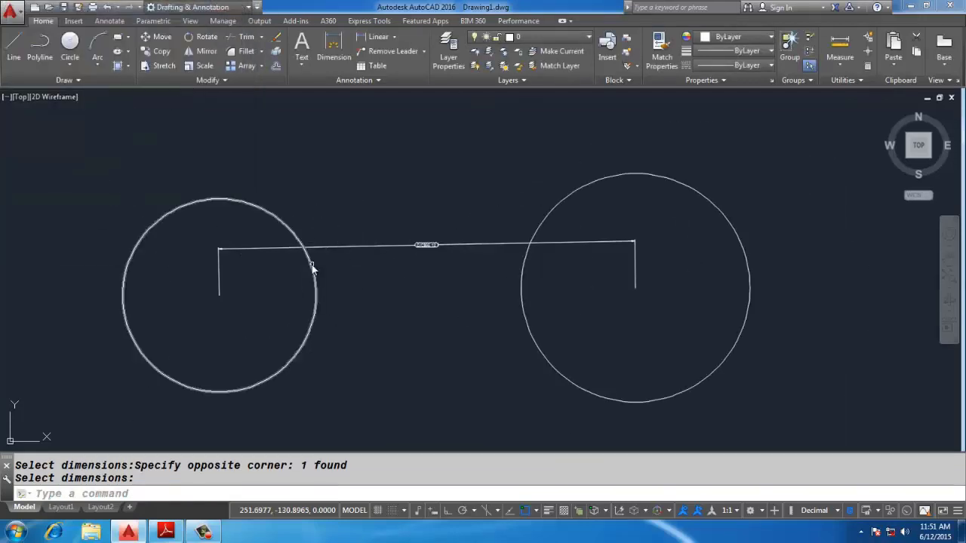
scroll(696, 286, up, 2)
scroll(388, 219, up, 4)
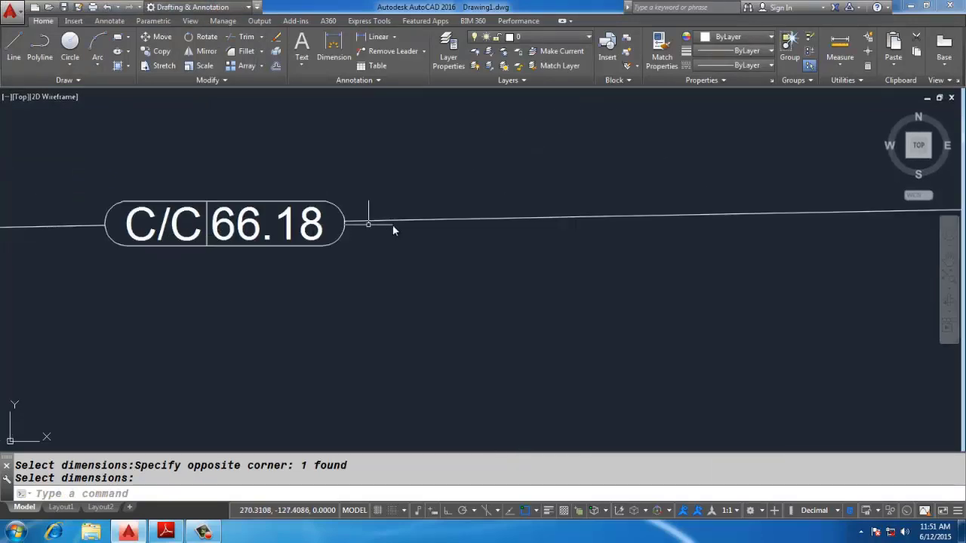
scroll(392, 230, down, 2)
Remove the inspection frame and label from the aligned dimension with DIMINSPECT.
key(Return)
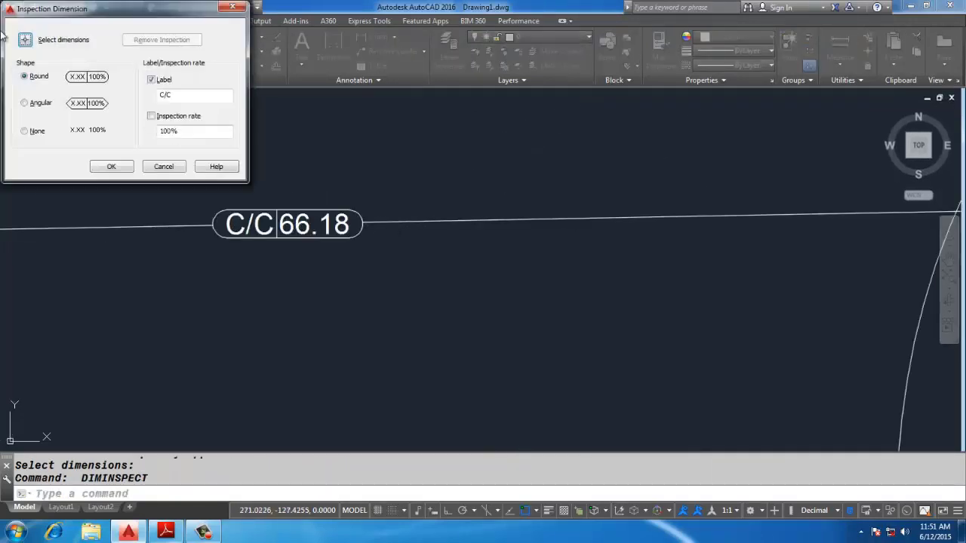
click(23, 40)
click(450, 191)
click(366, 303)
key(Return)
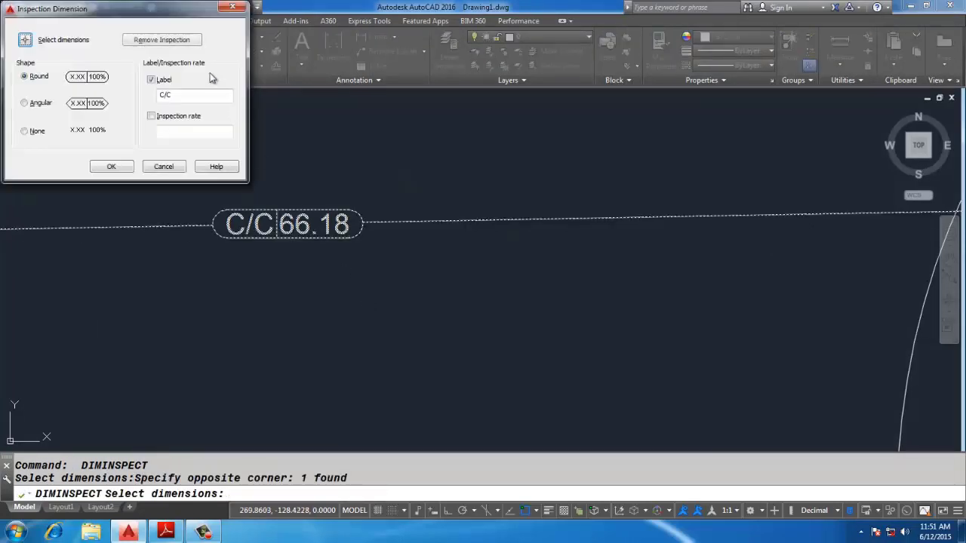
click(175, 43)
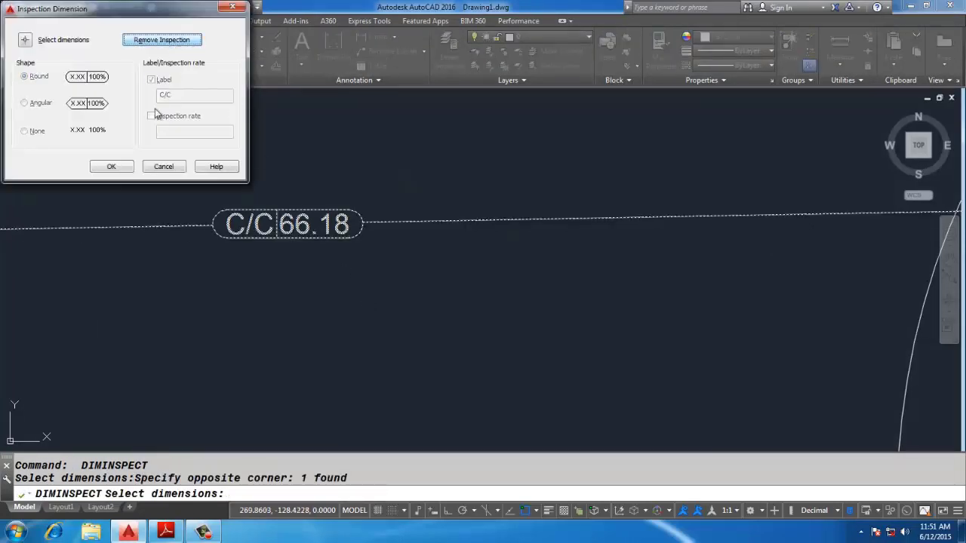
click(111, 168)
scroll(333, 220, down, 6)
Switch to the PDF notes in Adobe Reader and read on to the dimension jogged linear command.
key(alt+Tab)
scroll(331, 235, down, 10)
scroll(331, 240, up, 3)
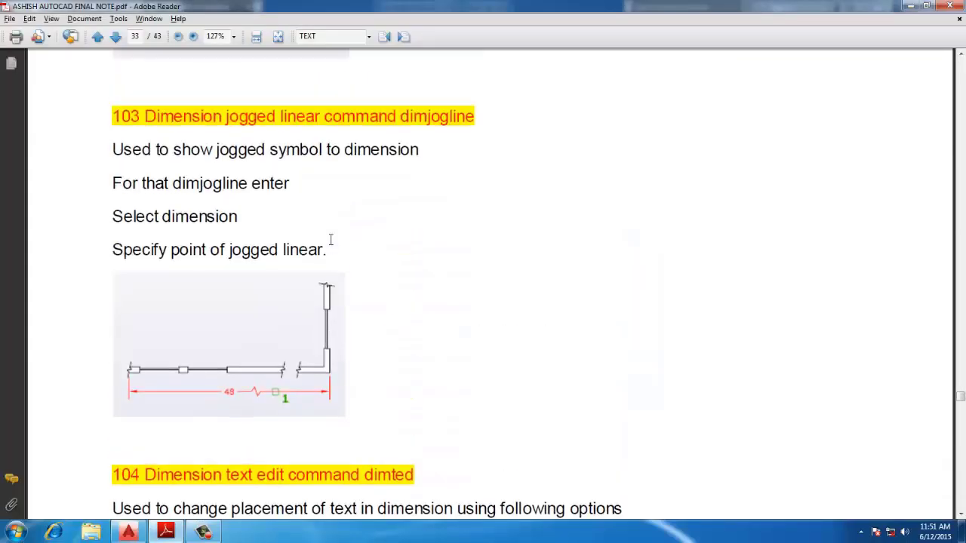
Switch back to AutoCAD and erase the four circles with their annotations and the small separate dimension beside them.
key(alt+Tab)
scroll(372, 257, up, 2)
click(400, 276)
scroll(318, 239, up, 3)
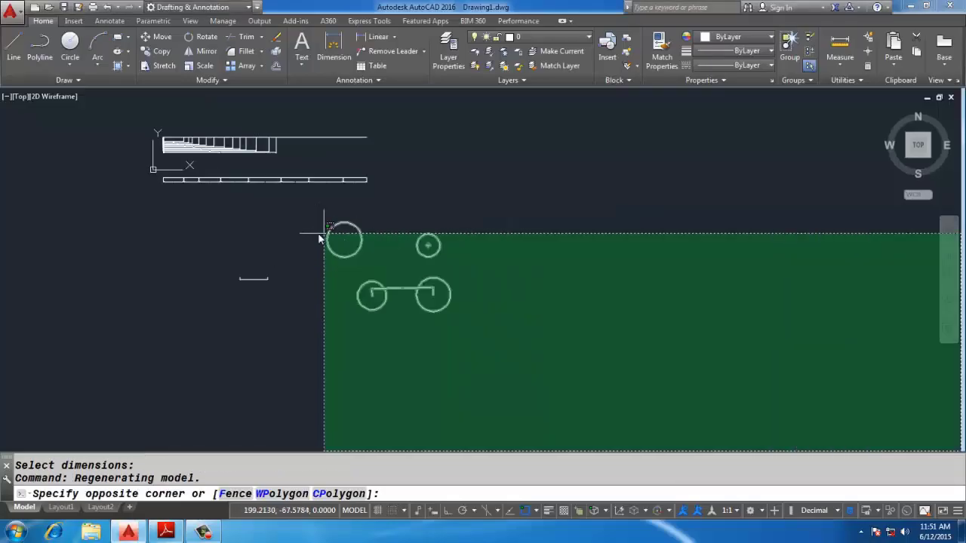
click(189, 212)
text(e)
key(Return)
scroll(201, 249, up, 5)
scroll(568, 356, down, 3)
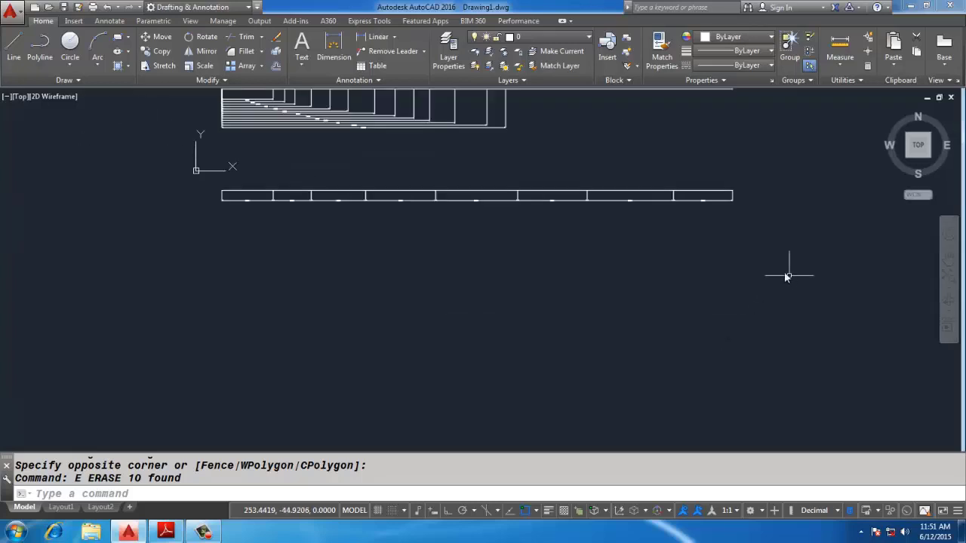
Erase the lower row of continued dimensions except the first one, along with the long horizontal line above them.
click(789, 272)
click(281, 192)
text(e)
key(Return)
click(281, 191)
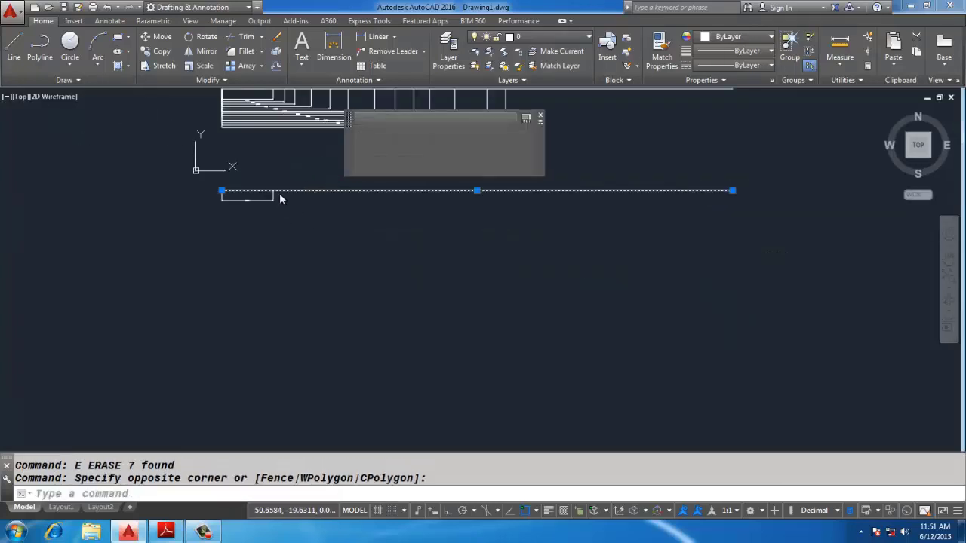
text(e)
key(Return)
Override the text of the remaining lower dimension with 50.
scroll(192, 243, up, 5)
scroll(400, 278, down, 2)
scroll(490, 332, up, 4)
scroll(485, 334, down, 2)
double_click(478, 313)
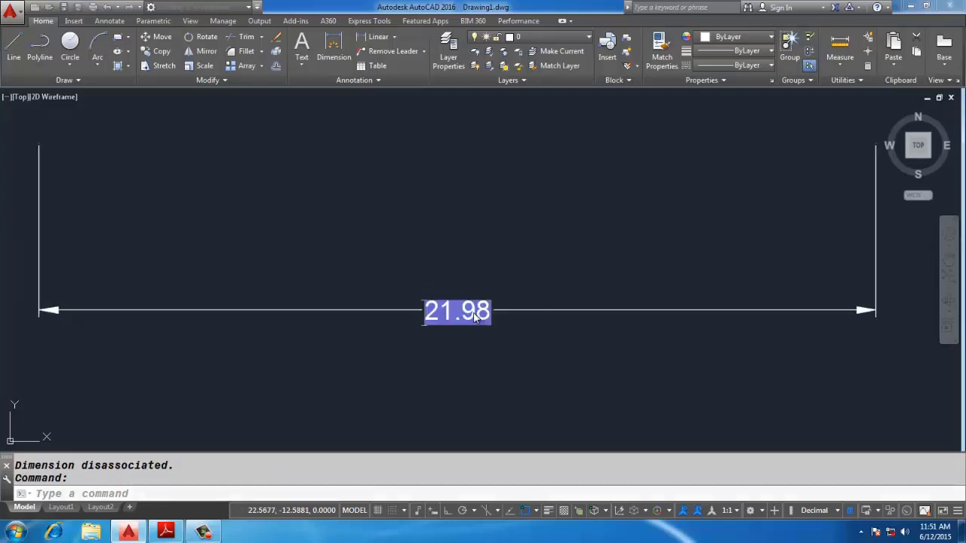
text(50)
click(308, 295)
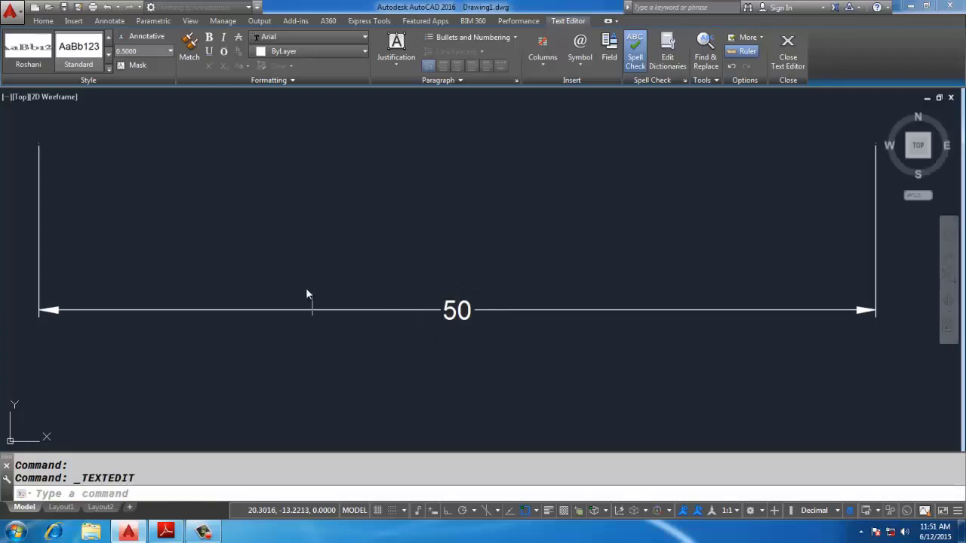
key(Escape)
Add a jog symbol to the dimension line between its left arrowhead and the text using DIMJOGLINE.
scroll(308, 295, down, 6)
scroll(208, 219, up, 2)
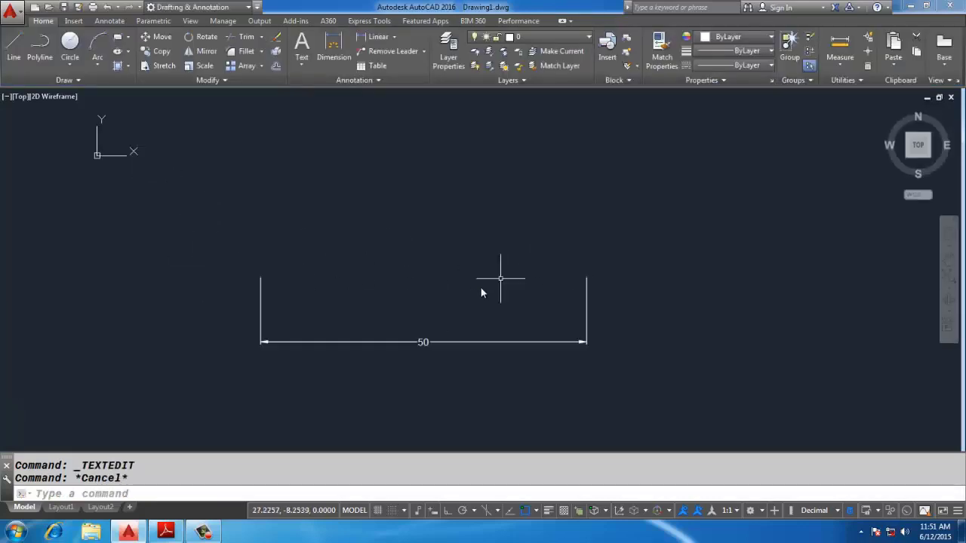
text(DIMJOGLINE)
key(Return)
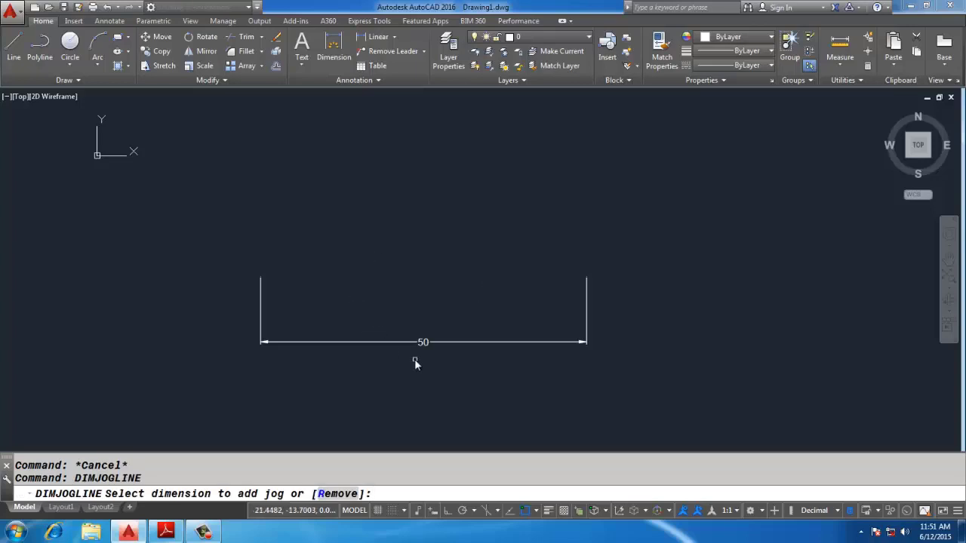
click(423, 347)
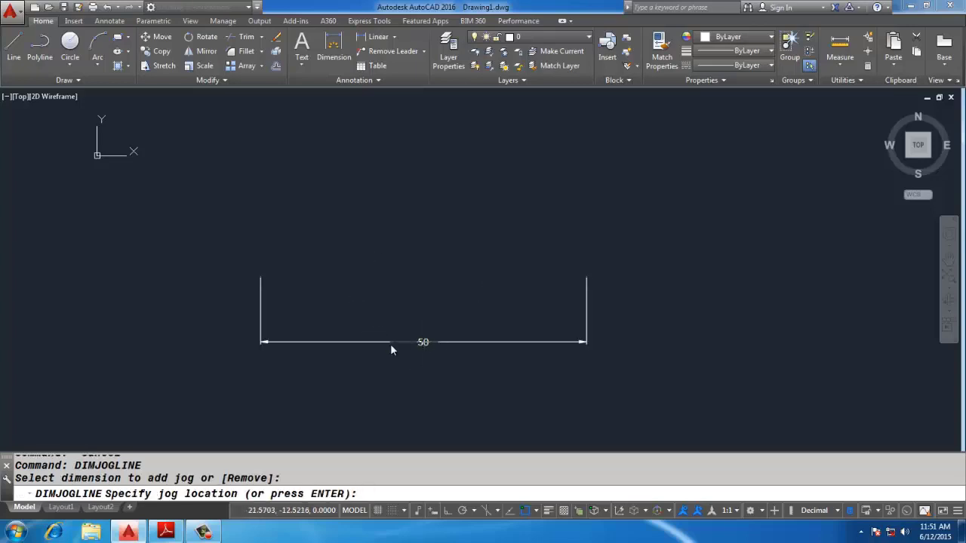
click(341, 346)
scroll(337, 346, up, 5)
scroll(256, 276, down, 2)
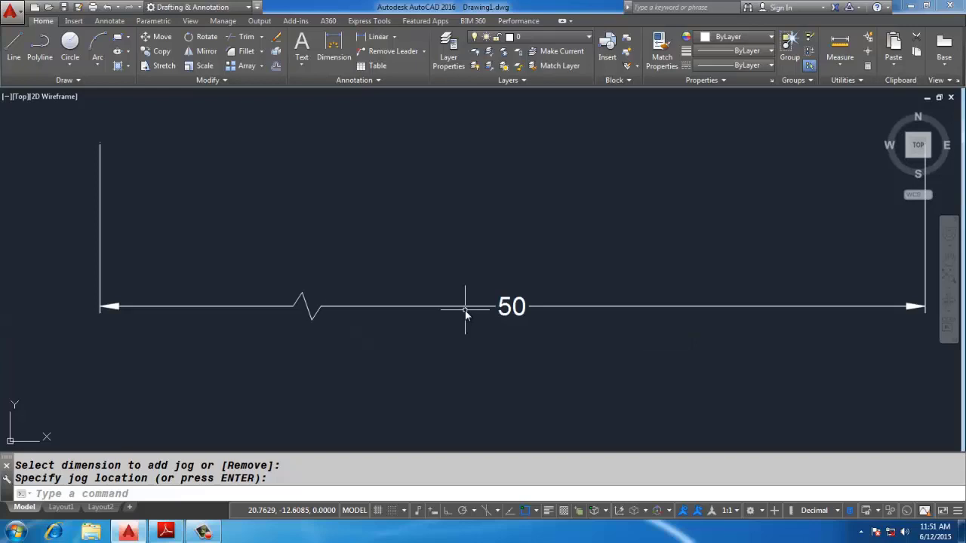
Switch to the PDF notes in Adobe Reader and read the sections on the DIMJOGLINE, DIMTED and DIMED commands.
scroll(468, 321, down, 2)
scroll(386, 300, down, 4)
scroll(388, 300, up, 2)
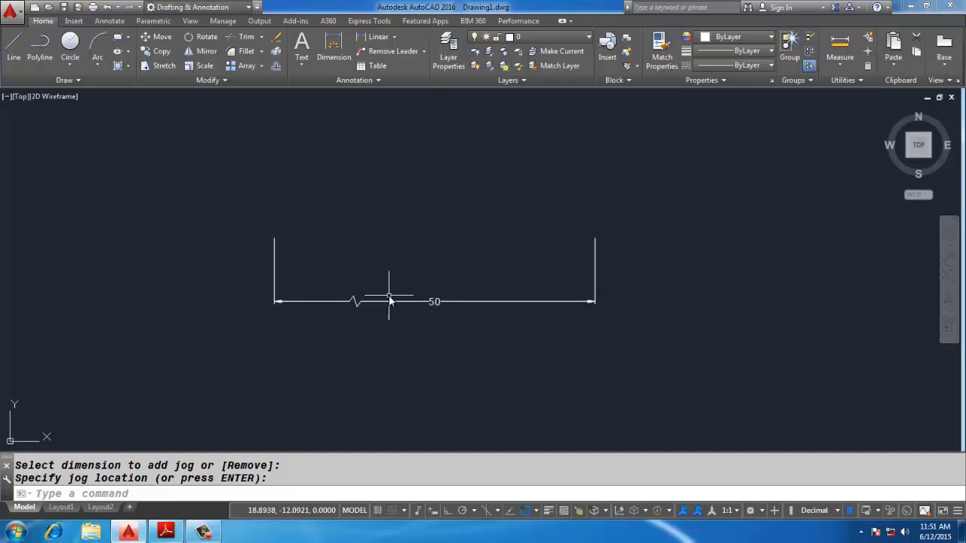
key(alt+Tab)
drag(225, 116, 427, 103)
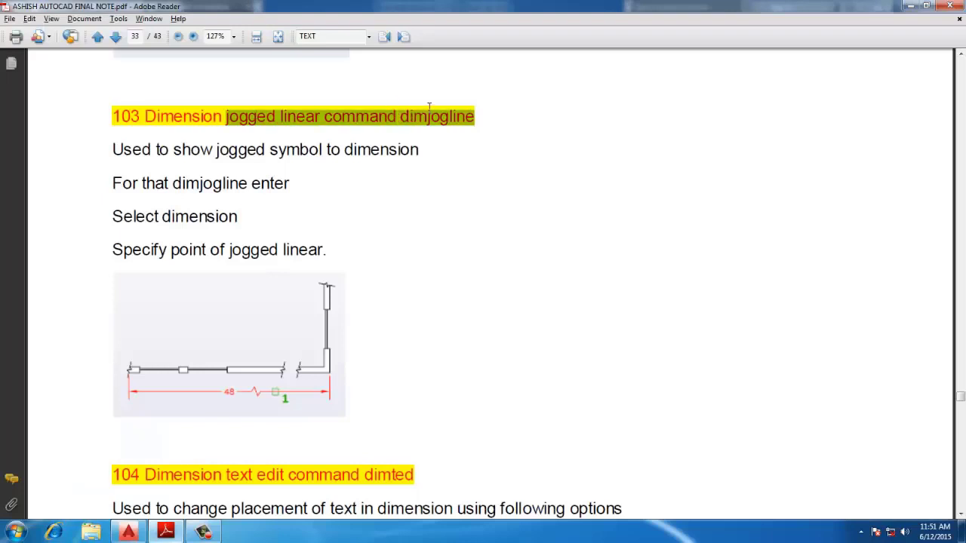
scroll(425, 131, down, 5)
scroll(422, 129, down, 2)
drag(173, 103, 239, 359)
scroll(251, 320, down, 2)
scroll(249, 321, down, 4)
scroll(248, 321, up, 3)
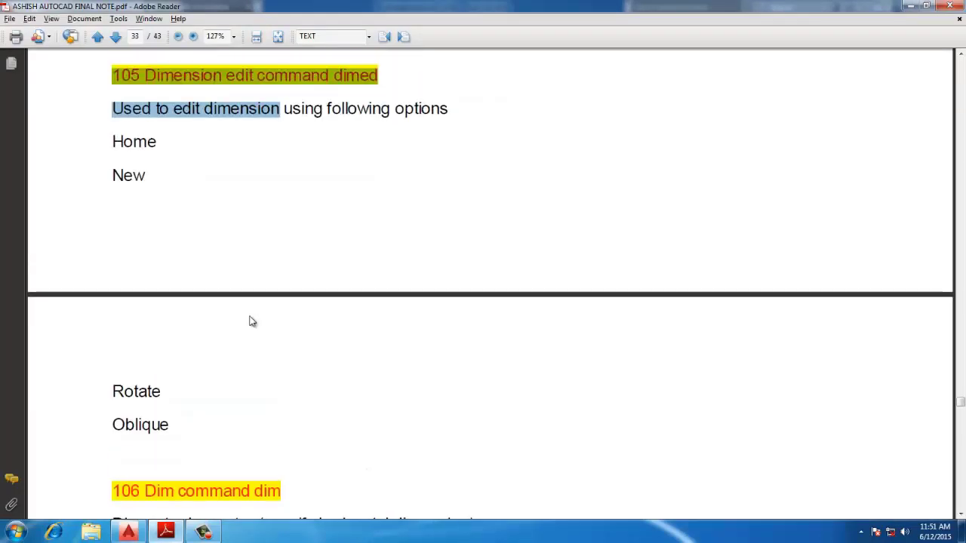
Switch back to AutoCAD and clear any active command.
key(alt+Tab)
scroll(301, 316, down, 4)
key(Escape)
key(Escape)
click(336, 317)
scroll(305, 298, up, 3)
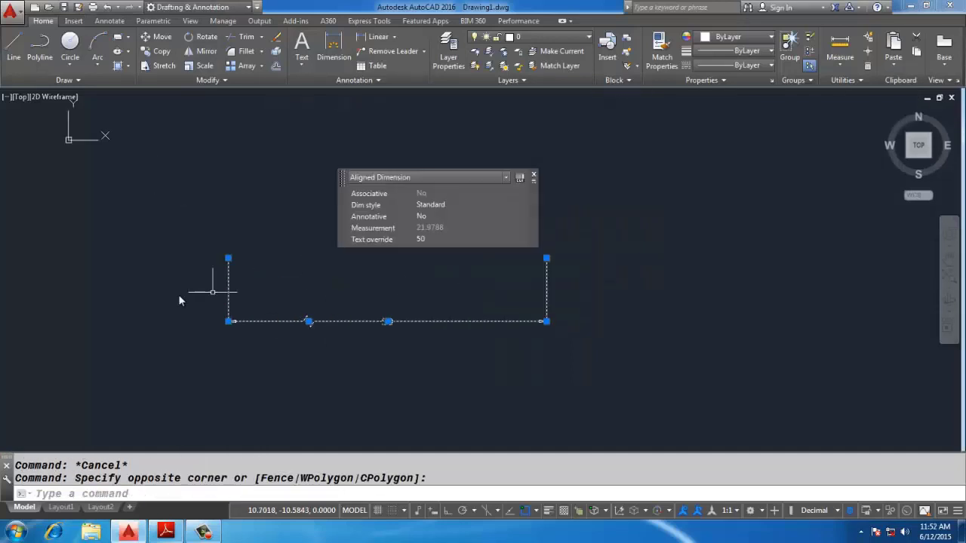
click(219, 321)
click(225, 323)
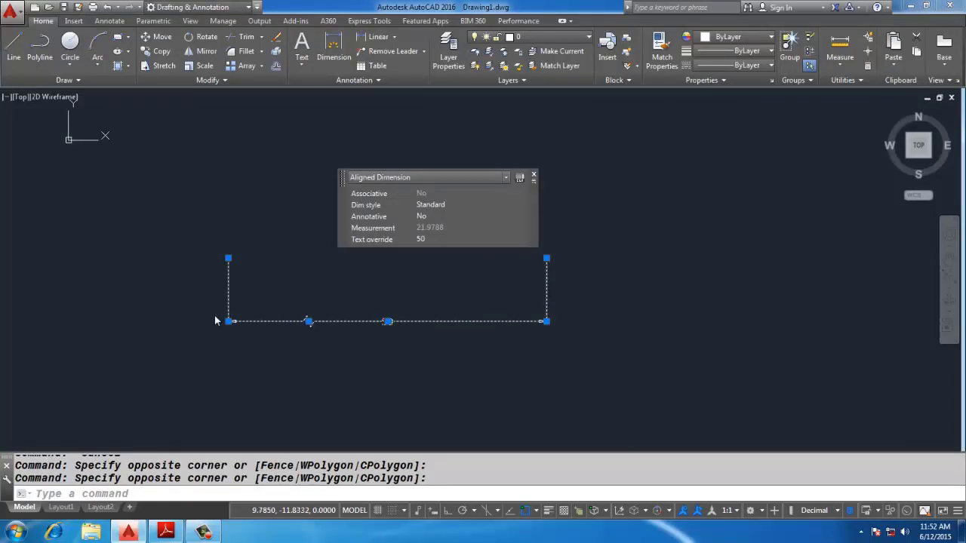
click(228, 321)
click(226, 284)
key(Escape)
key(Escape)
Shift the text of the jogged 50 dimension to the left end of its dimension line with DIMTEDIT.
scroll(308, 265, up, 3)
text(DIMTED)
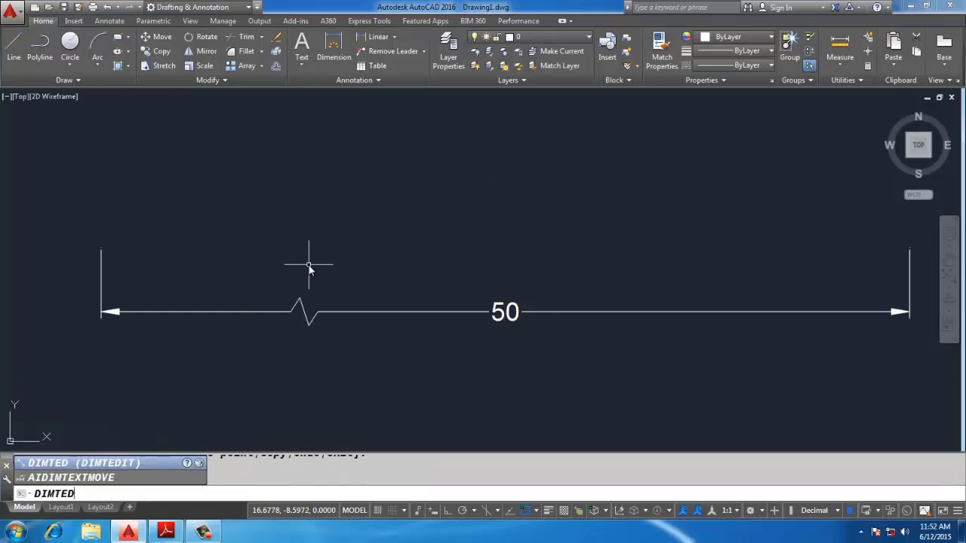
key(Return)
scroll(323, 263, down, 1)
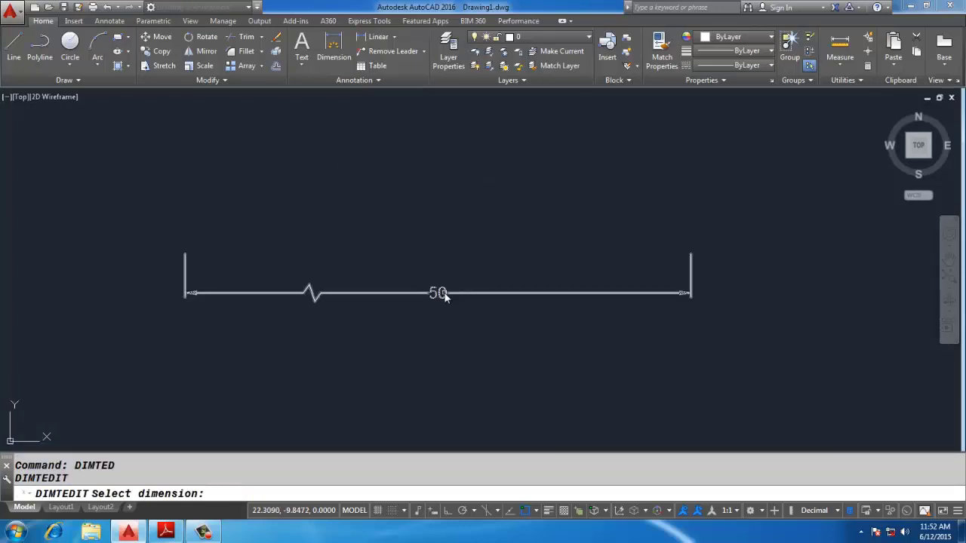
click(442, 291)
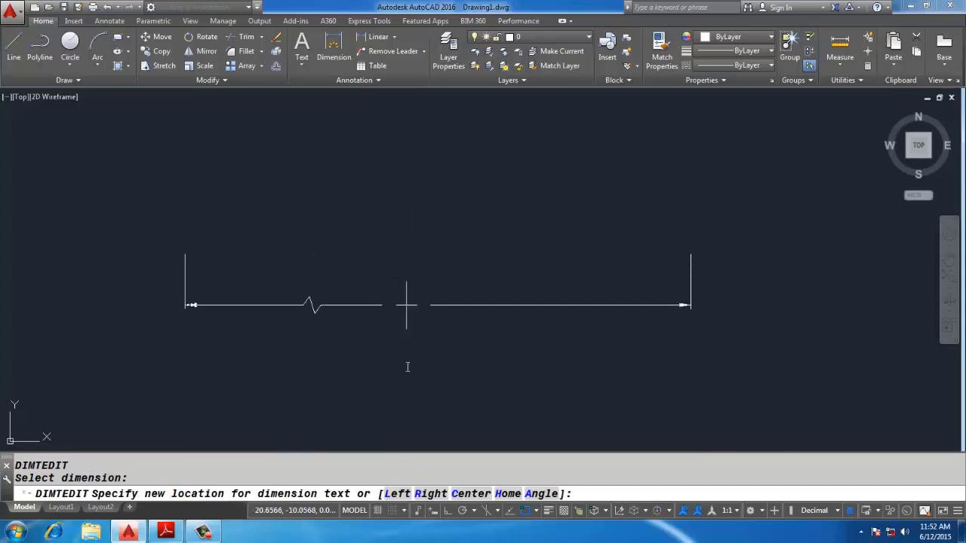
text(L)
key(Return)
Shift the jogged dimension's text to the right end of its dimension line using the Right option.
key(Return)
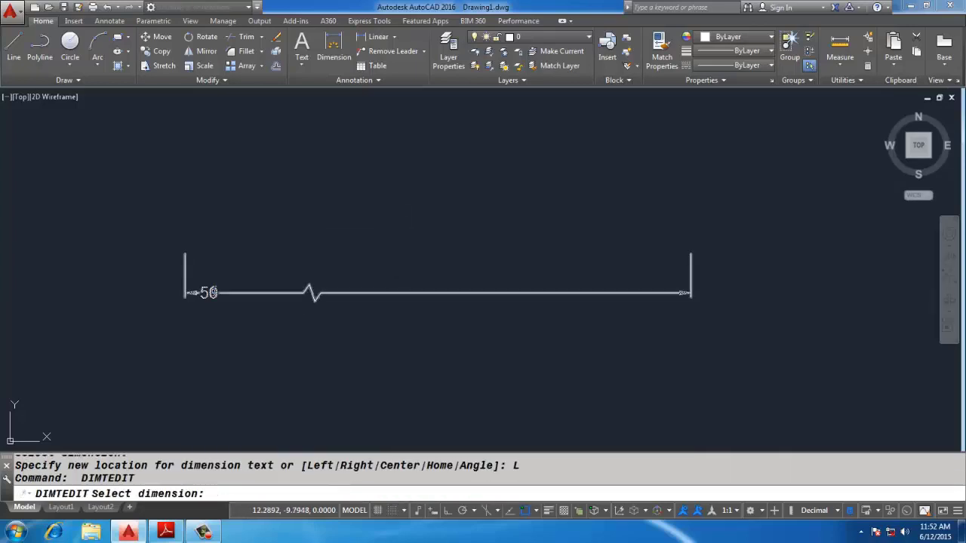
click(211, 290)
text(R)
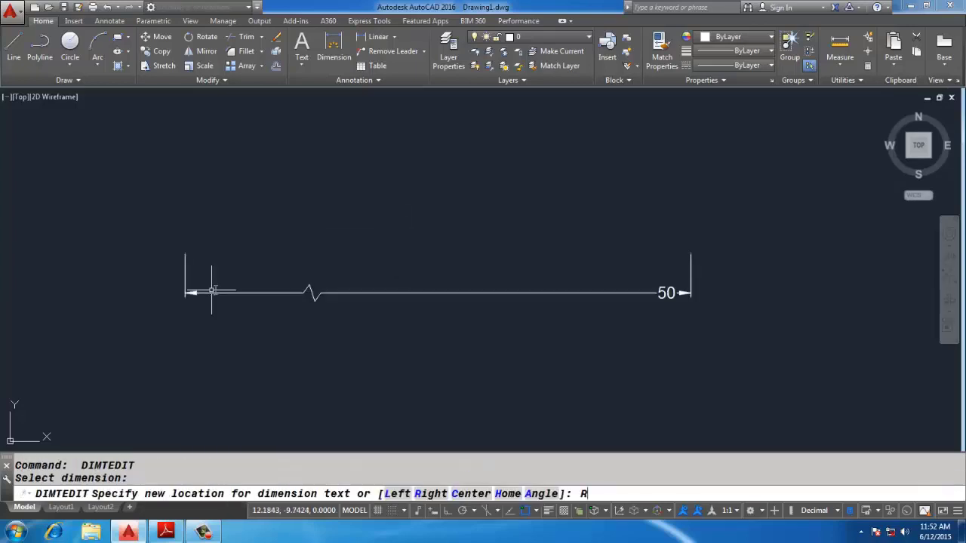
key(Return)
Center the jogged dimension's text on its dimension line using the Center option.
key(Return)
click(500, 292)
text(C)
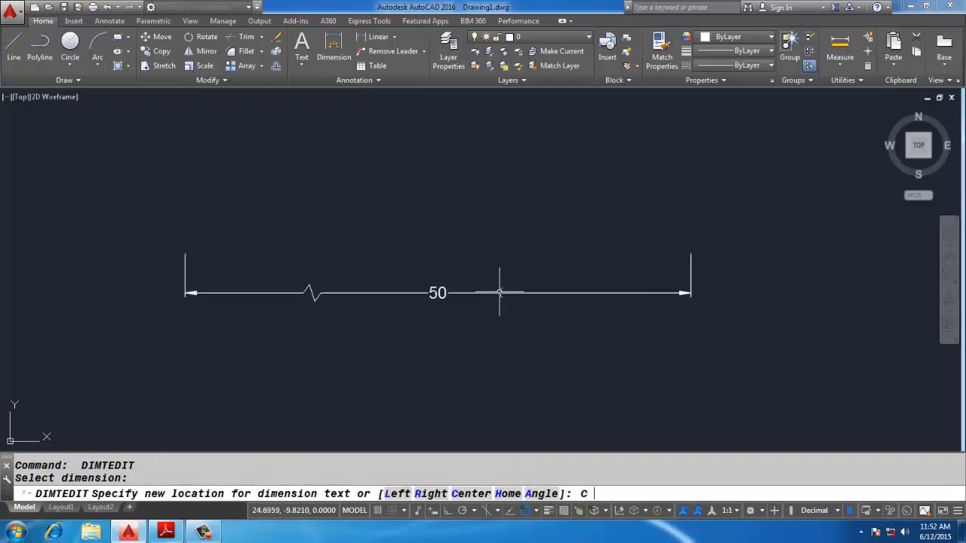
key(Return)
Rotate the jogged dimension's text to an angle of 60 with DIMTEDIT.
key(Return)
click(498, 291)
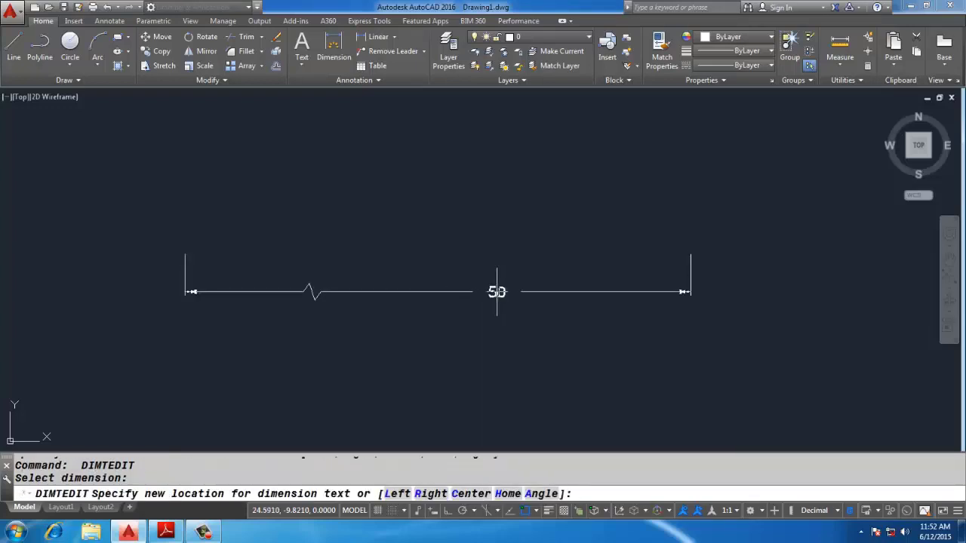
text(A)
key(Return)
text(60)
key(Return)
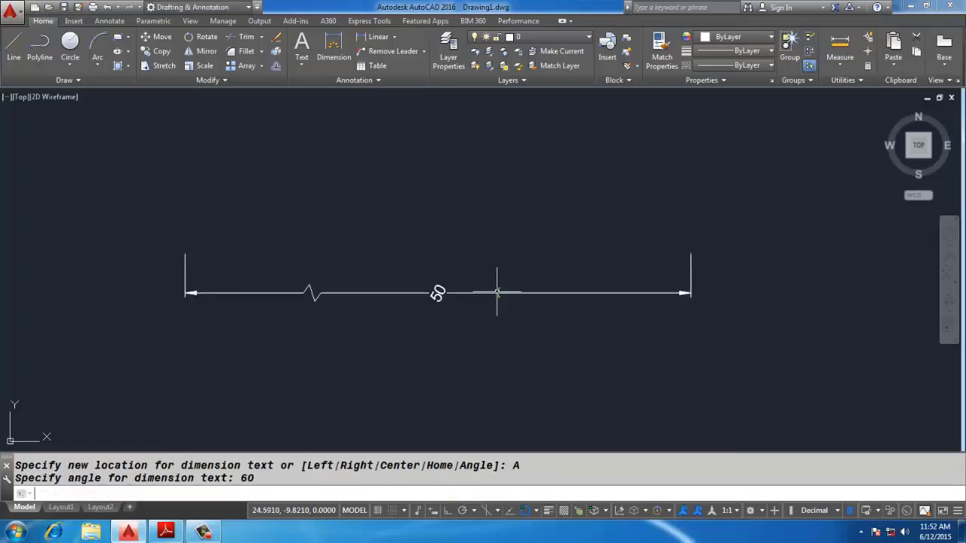
key(Return)
click(455, 294)
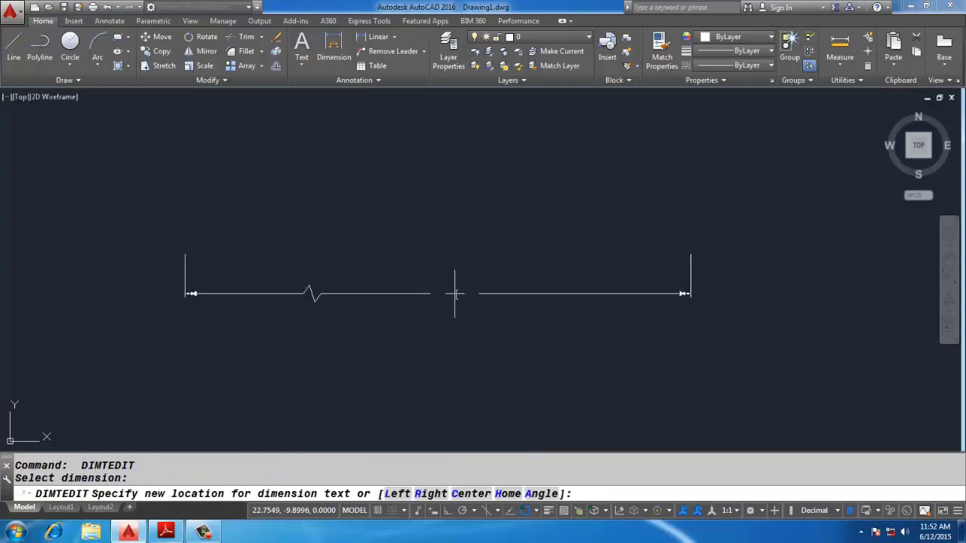
click(452, 293)
key(Return)
click(445, 291)
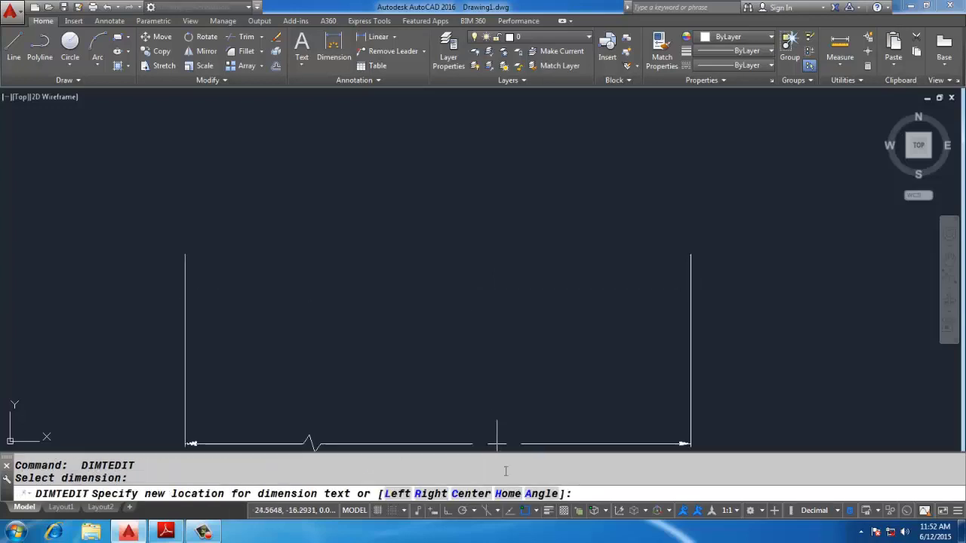
text(A)
key(Return)
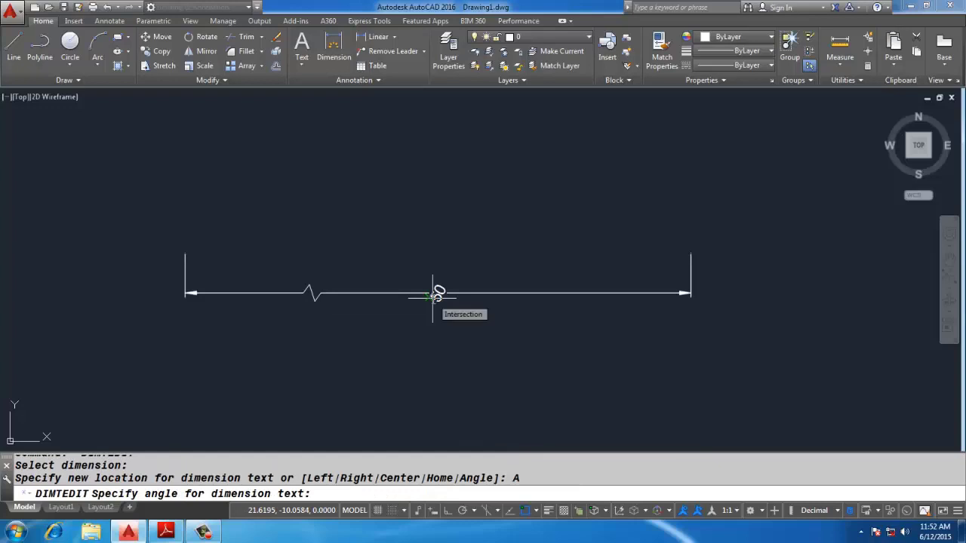
key(Escape)
Restore the jogged dimension's text to its default position and rotation using the Home option of DIMTEDIT.
key(Return)
click(438, 293)
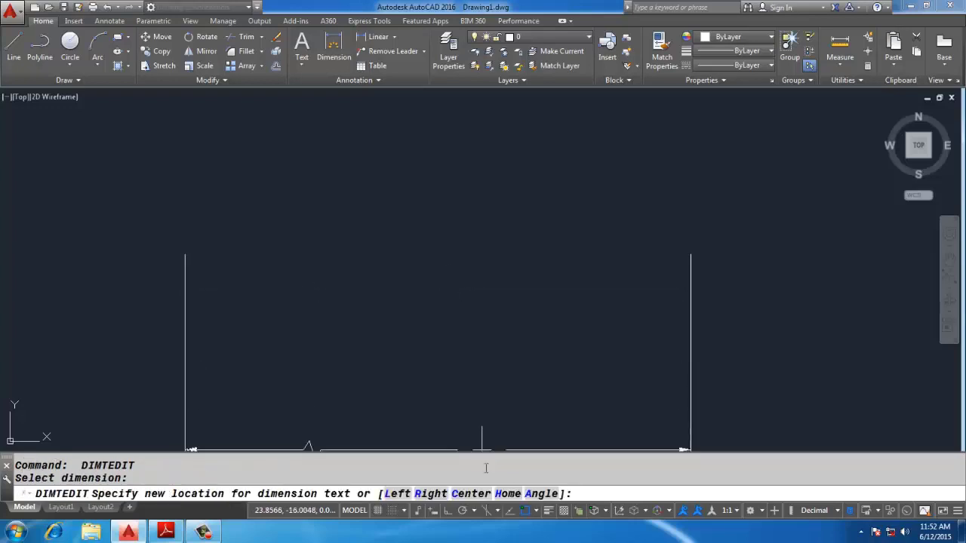
click(507, 493)
text(DI)
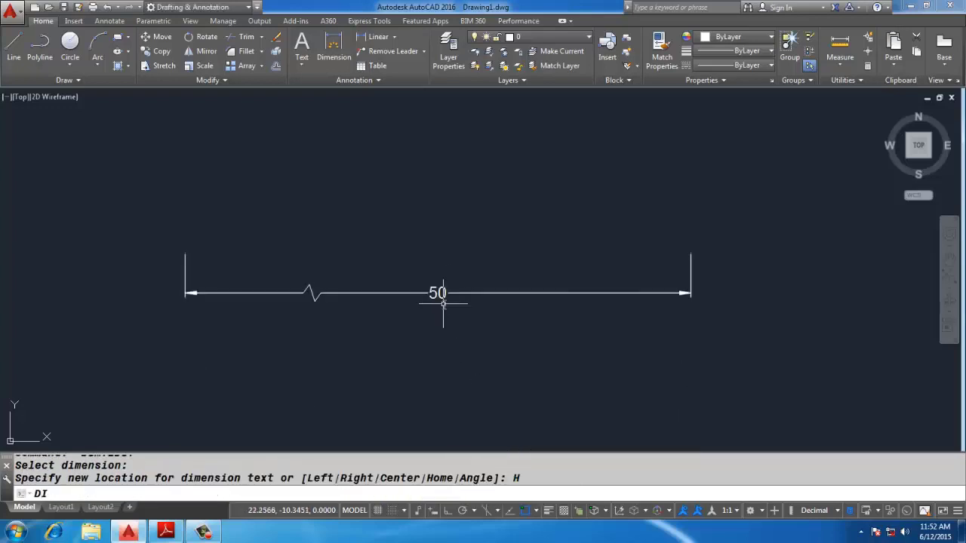
text(MED)
key(Return)
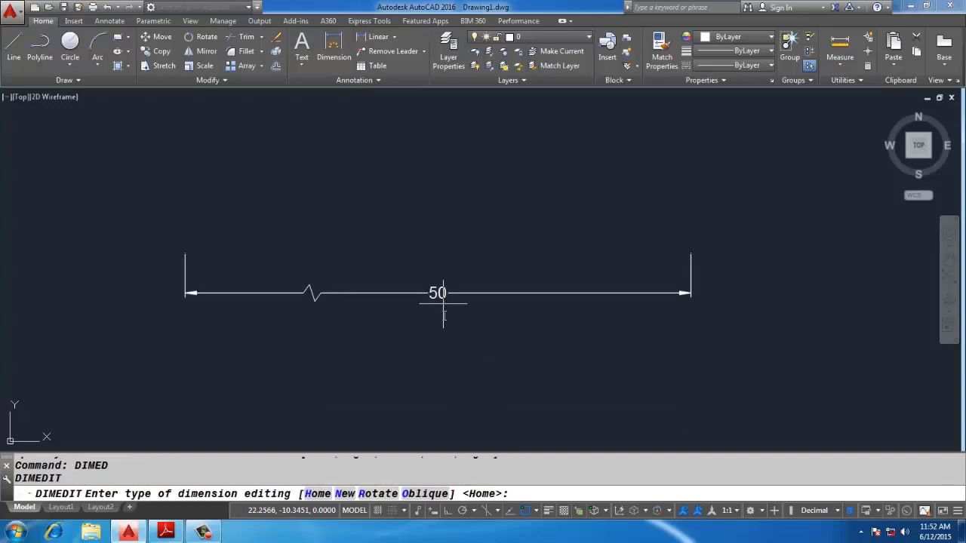
scroll(388, 286, down, 3)
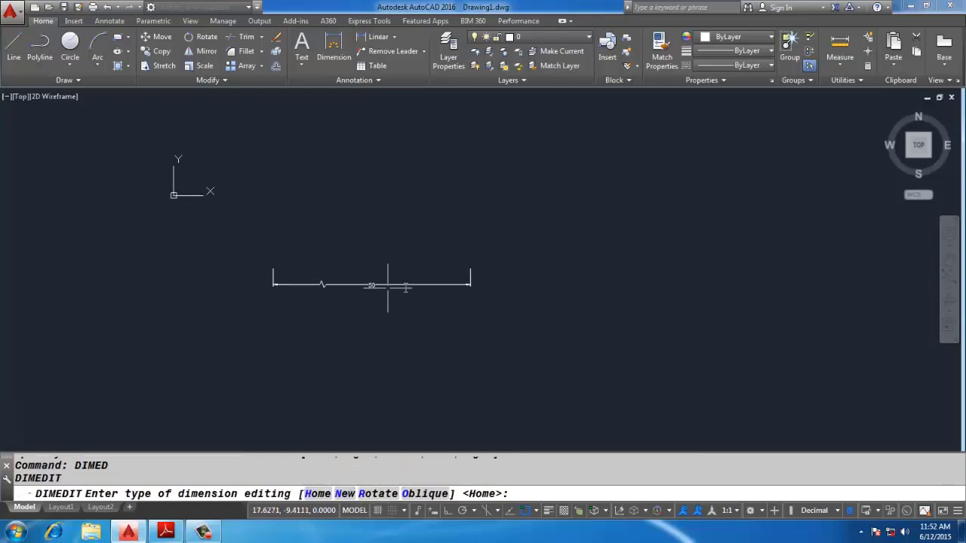
key(Escape)
Place two aligned dimensions, about 19.87 and 16.59 units long, one above the other to the right of the jogged dimension.
text(DIMAL)
key(Return)
click(519, 190)
click(694, 190)
click(694, 210)
key(Return)
scroll(628, 241, up, 2)
click(502, 317)
click(882, 313)
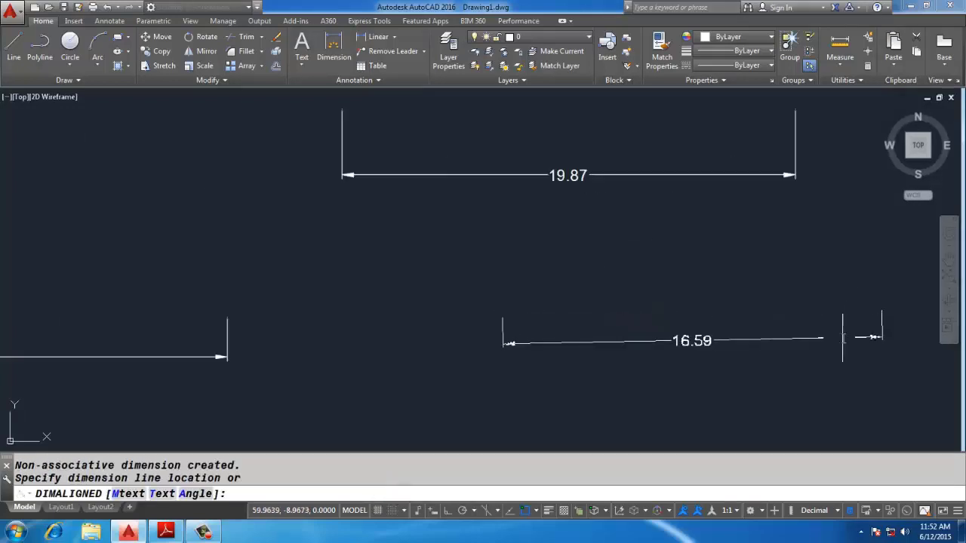
click(876, 332)
Place two more aligned dimensions below the existing ones, about 21.36 and 19.91 units long.
scroll(488, 162, down, 4)
key(Return)
click(505, 310)
click(551, 292)
click(524, 311)
key(Return)
click(153, 304)
click(328, 325)
click(302, 341)
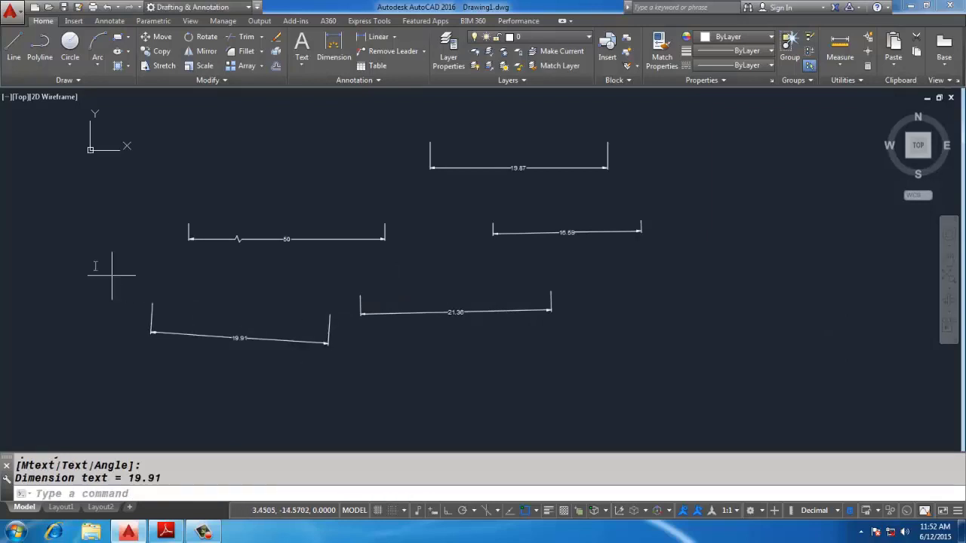
Place a sloping aligned dimension about 24.96 units long above and left of the jogged dimension.
key(Return)
click(56, 193)
click(272, 140)
click(265, 124)
Replace the text of all six separate dimensions with 50.00 using the New option of DIMEDIT.
text(DIMED)
key(Return)
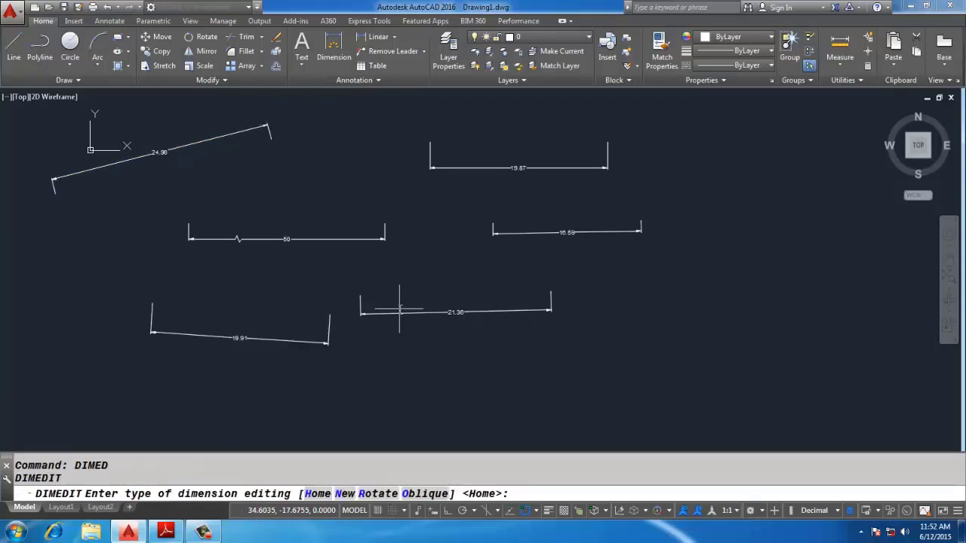
text(N)
key(Return)
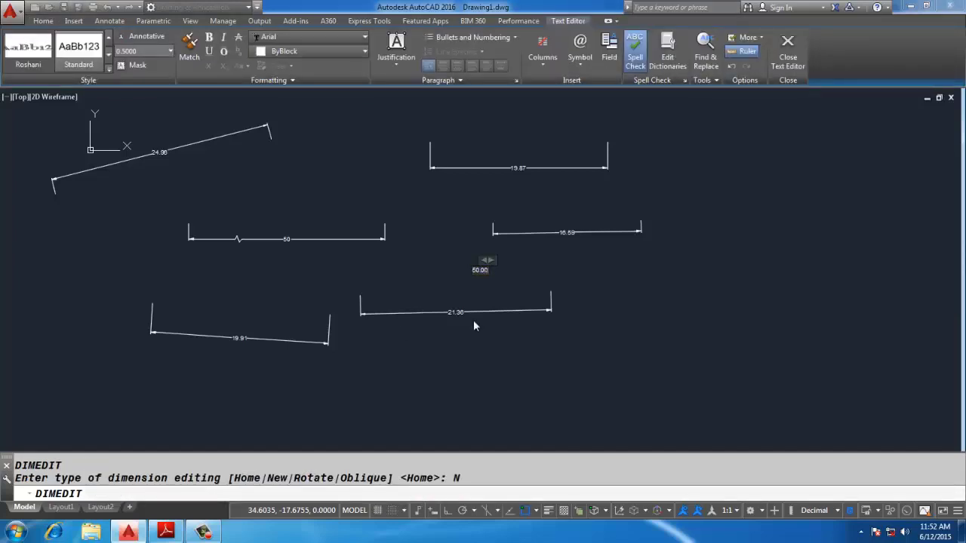
click(787, 47)
scroll(649, 207, down, 3)
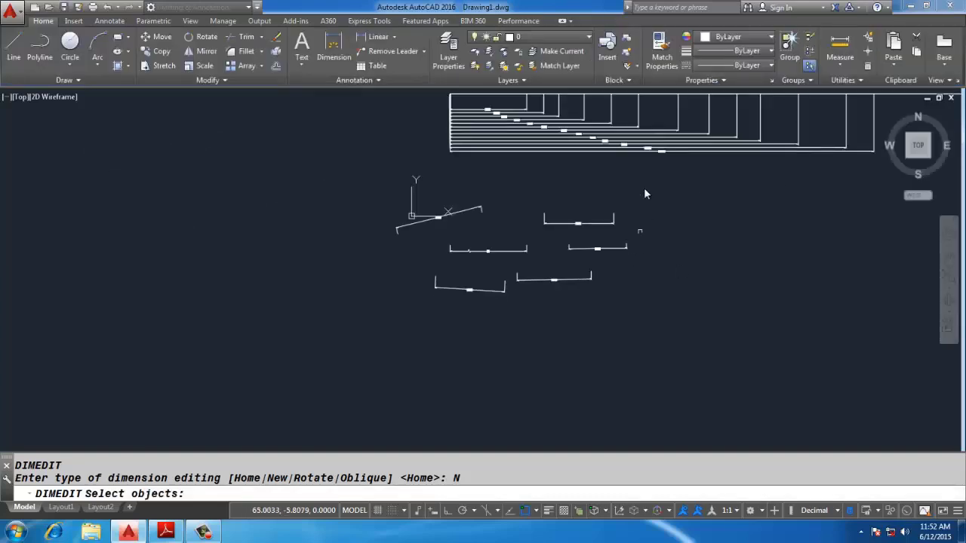
click(642, 176)
click(396, 340)
scroll(506, 217, up, 4)
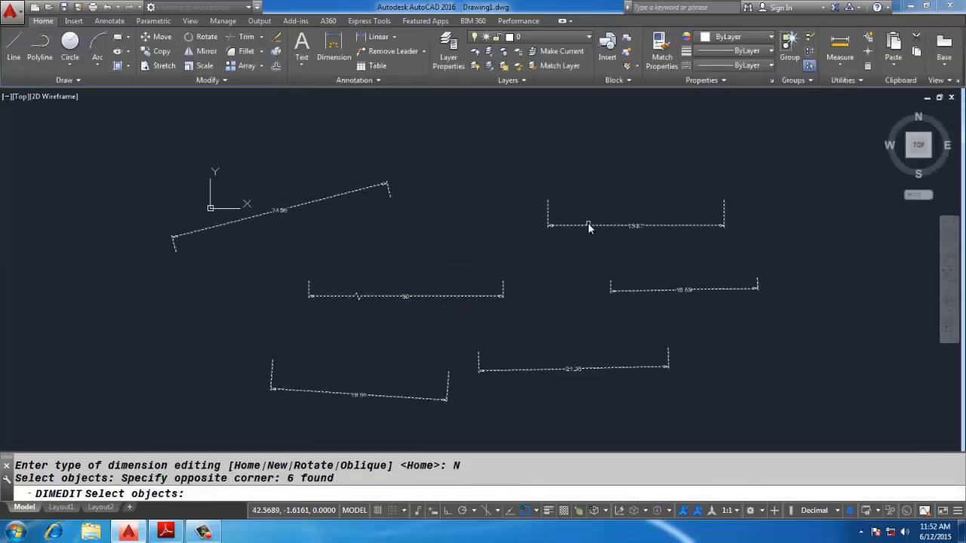
scroll(573, 288, up, 2)
key(Return)
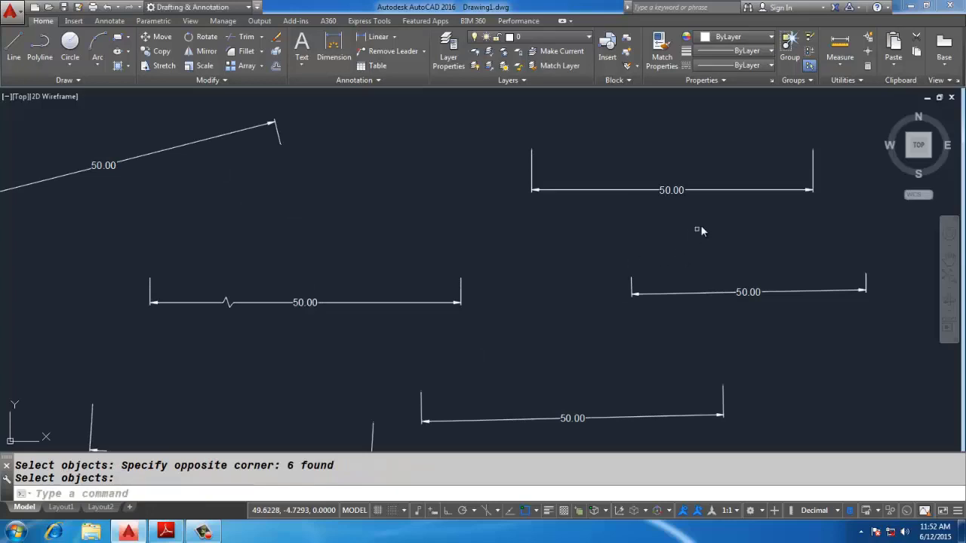
Rotate the text of all six dimensions to an angle of 60 using the Rotate option of DIMEDIT.
scroll(675, 264, down, 2)
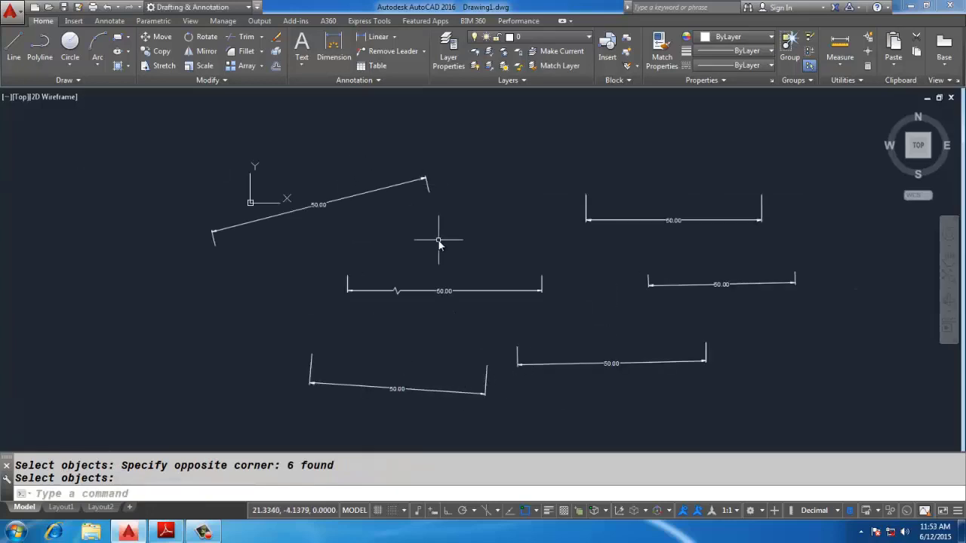
key(Return)
click(394, 493)
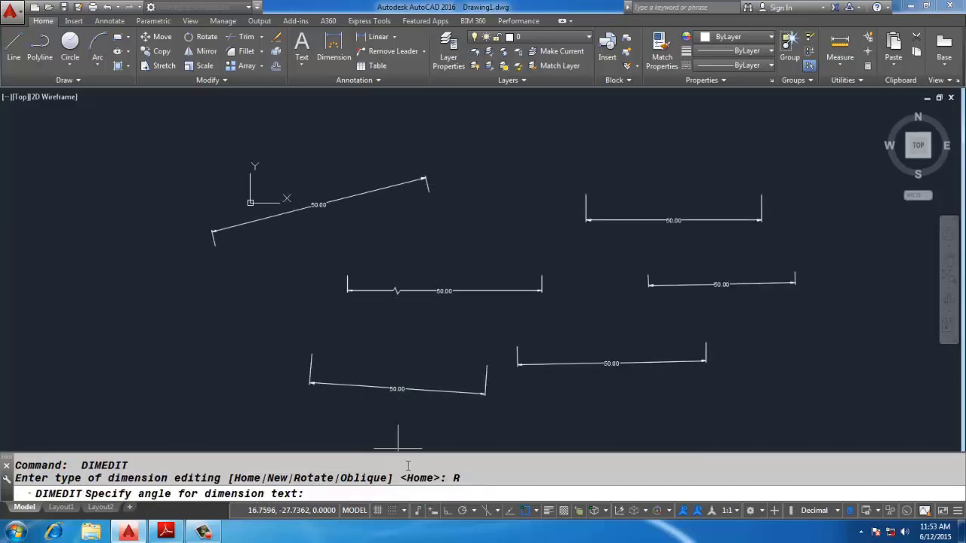
text(60)
key(Return)
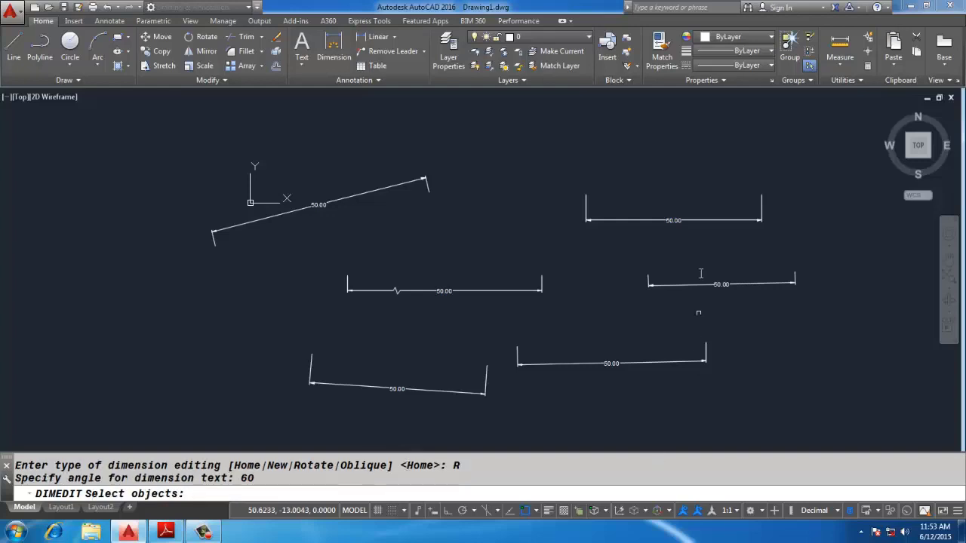
click(685, 166)
click(314, 397)
key(Return)
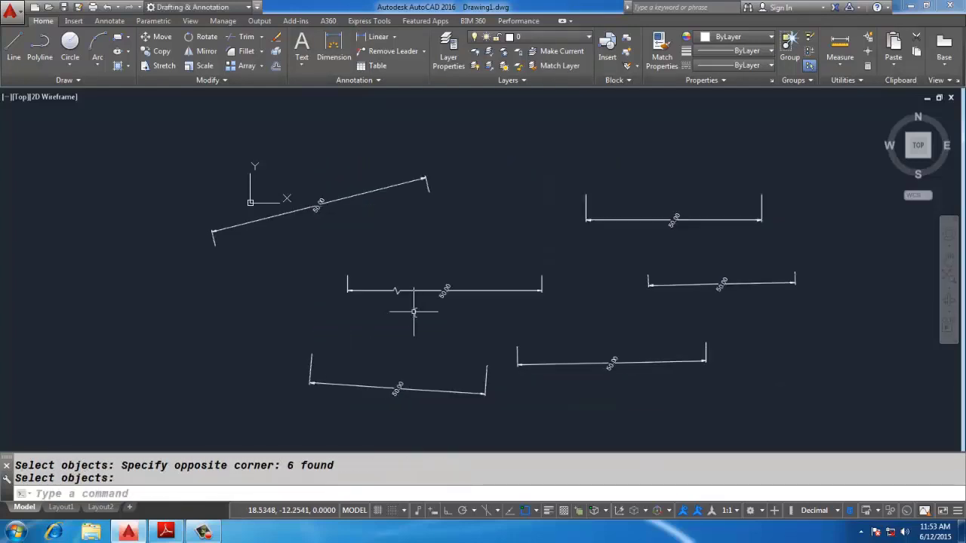
key(Return)
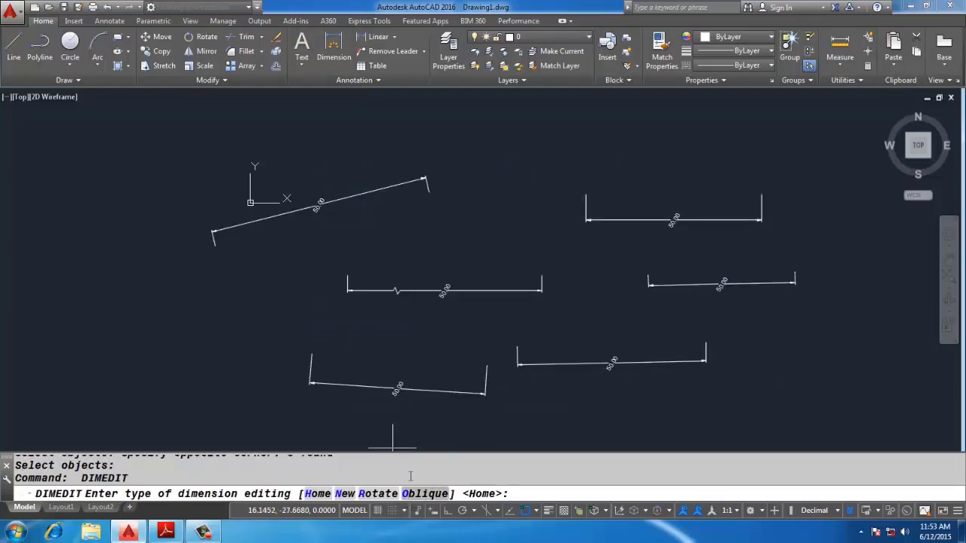
scroll(441, 326, down, 5)
scroll(462, 310, up, 1)
key(Escape)
Switch to the PDF notes in Adobe Reader and read the section on the DIM command and its options.
key(alt+Tab)
scroll(465, 296, down, 3)
scroll(465, 297, down, 8)
scroll(466, 296, up, 5)
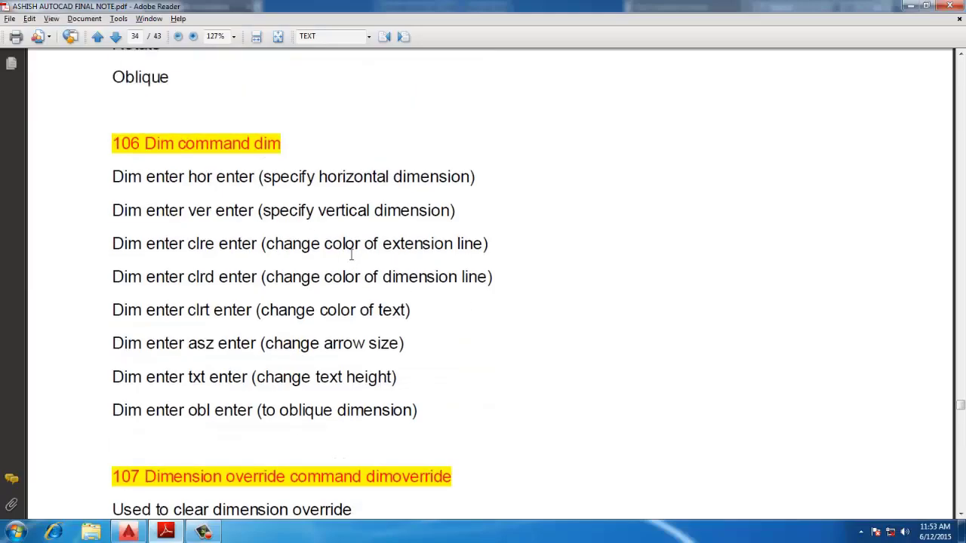
Switch back to AutoCAD and erase all remaining geometry, including the stacked baseline dimensions and the six edited dimensions.
key(alt+Tab)
key(Escape)
scroll(314, 209, down, 3)
scroll(399, 231, up, 5)
click(384, 312)
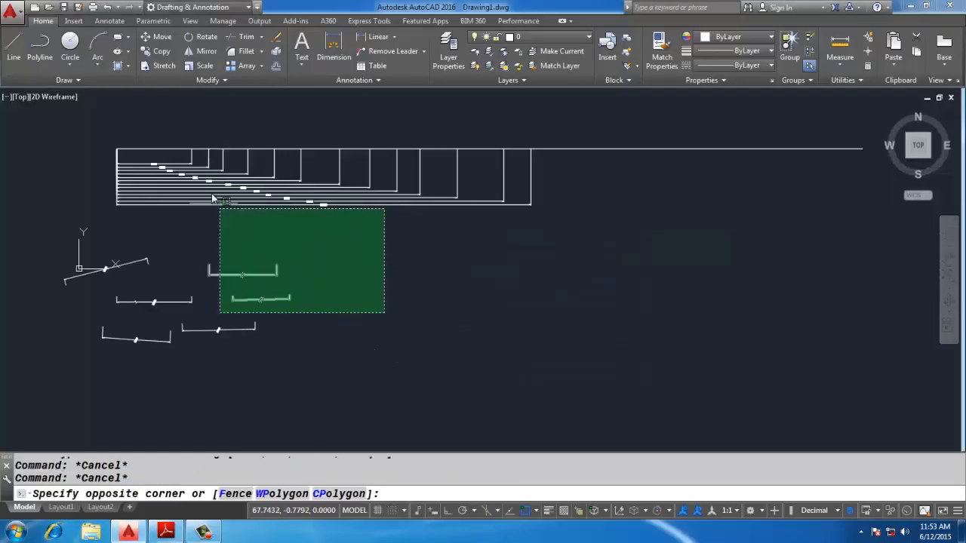
click(158, 97)
scroll(260, 223, down, 4)
text(DIM)
key(Return)
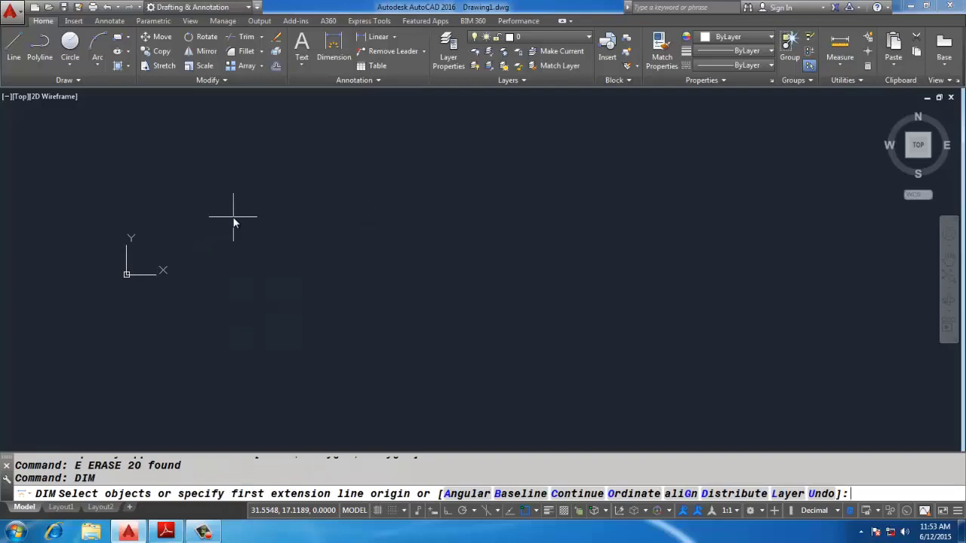
key(Escape)
Switch to the PDF notes in Adobe Reader, highlight the option list under section 106, and return to AutoCAD.
key(alt+Tab)
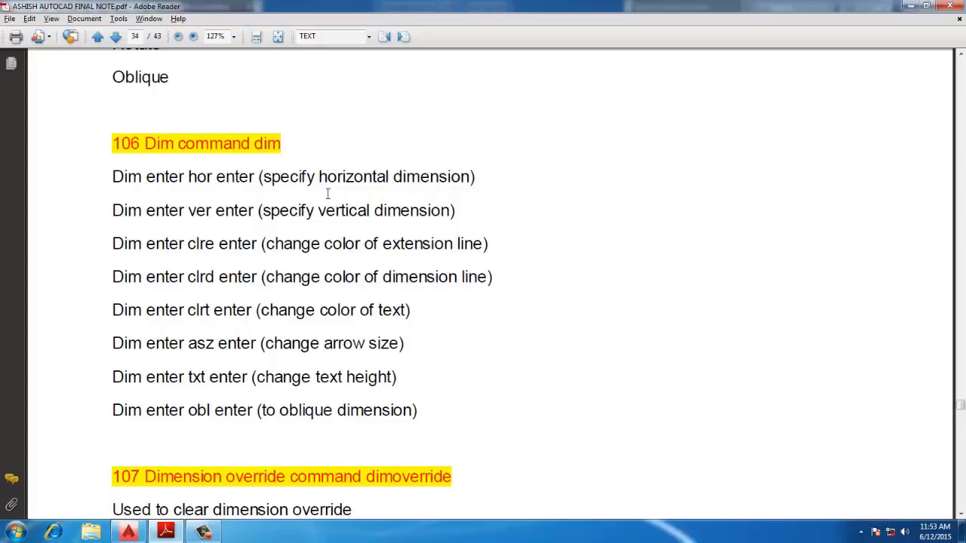
drag(120, 139, 377, 437)
click(417, 409)
key(alt+Tab)
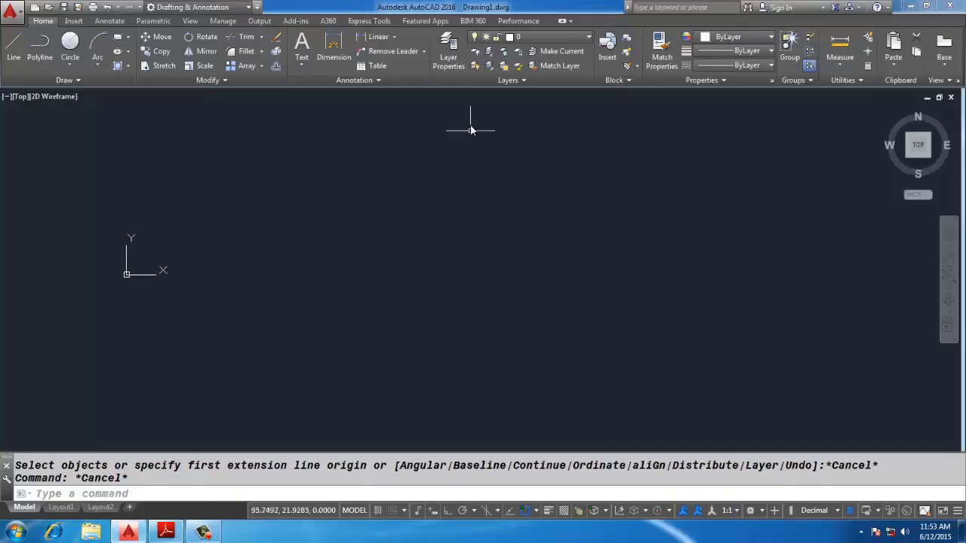
click(347, 47)
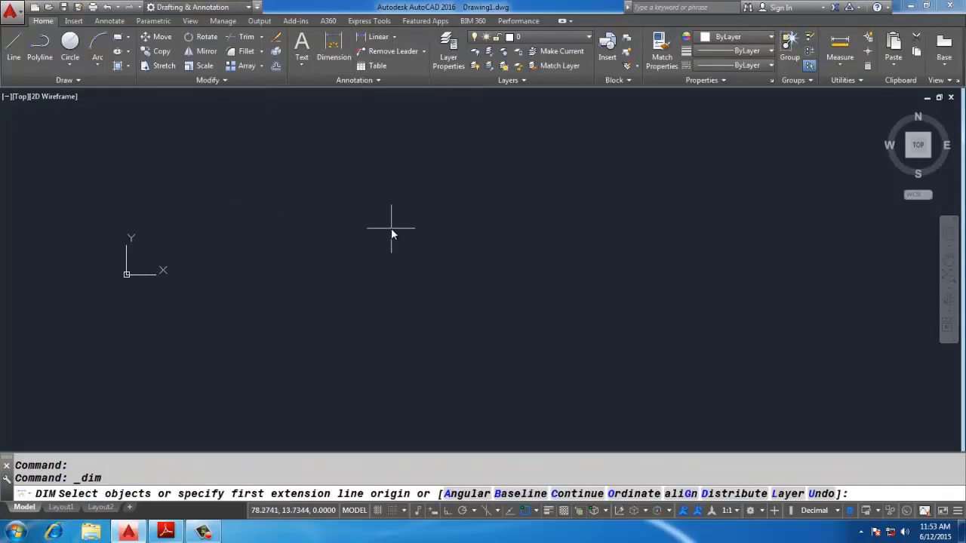
text(CLRE)
key(Return)
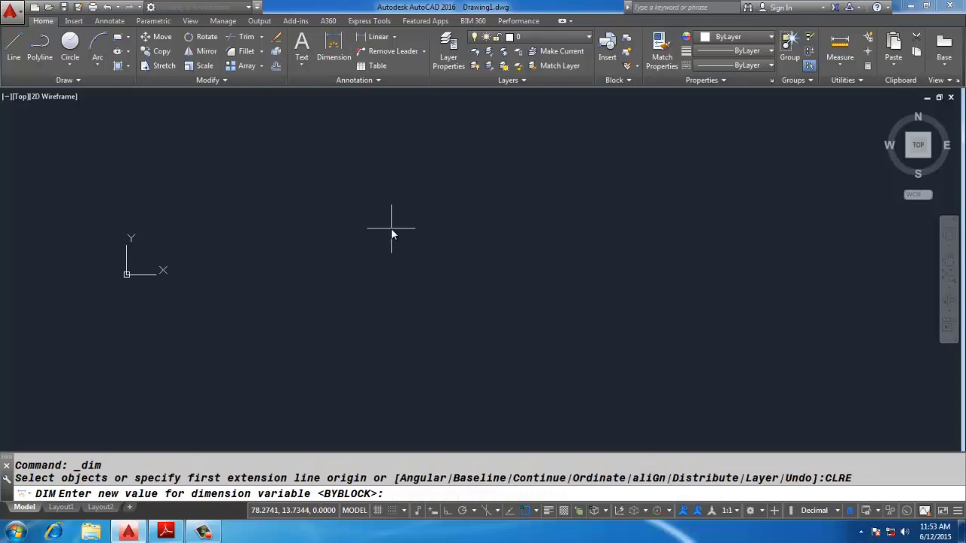
key(Escape)
text(L)
key(Return)
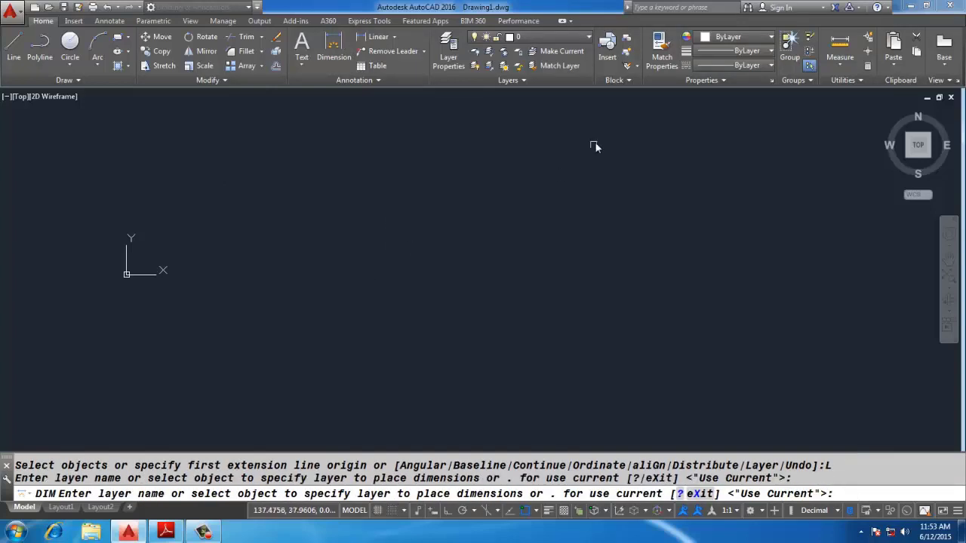
key(Escape)
key(Escape)
Draw a nearly horizontal line about 105 units long and place an aligned dimension just below it.
text(L)
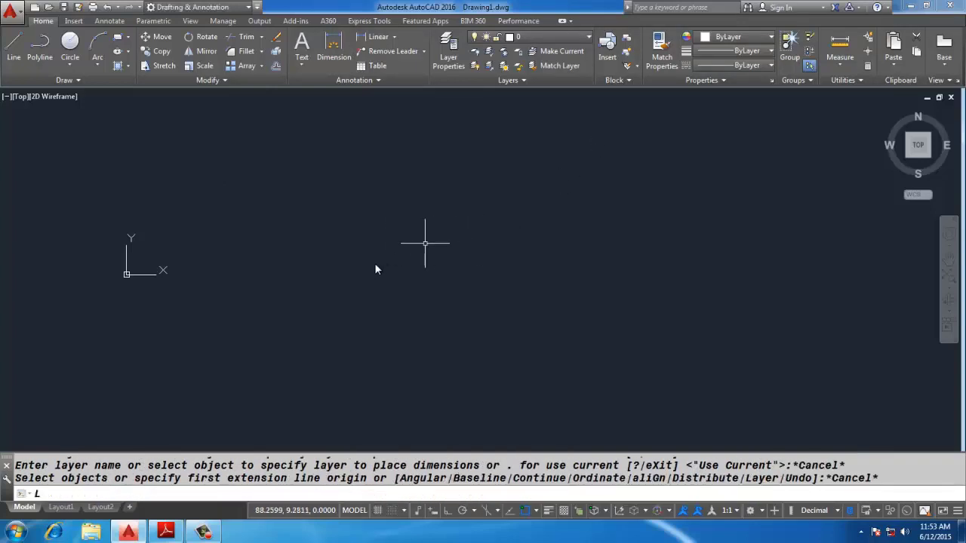
key(Return)
click(274, 206)
click(629, 204)
text(DAL)
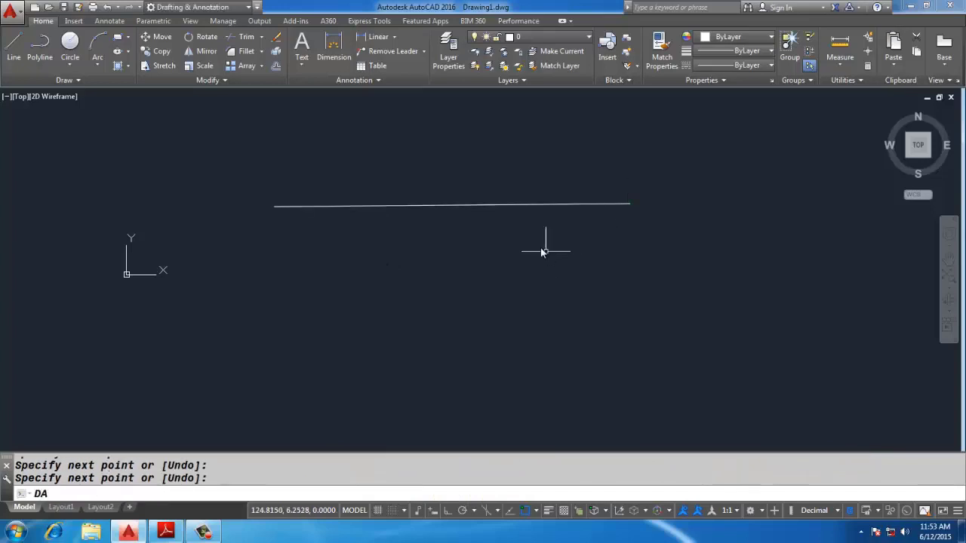
key(Return)
key(Return)
click(406, 205)
click(408, 236)
Select the line and stretch its end grip to shorten it to about 34.25 units at a slight incline.
scroll(388, 190, up, 3)
scroll(415, 259, down, 2)
click(629, 239)
click(585, 196)
click(631, 255)
scroll(394, 204, down, 2)
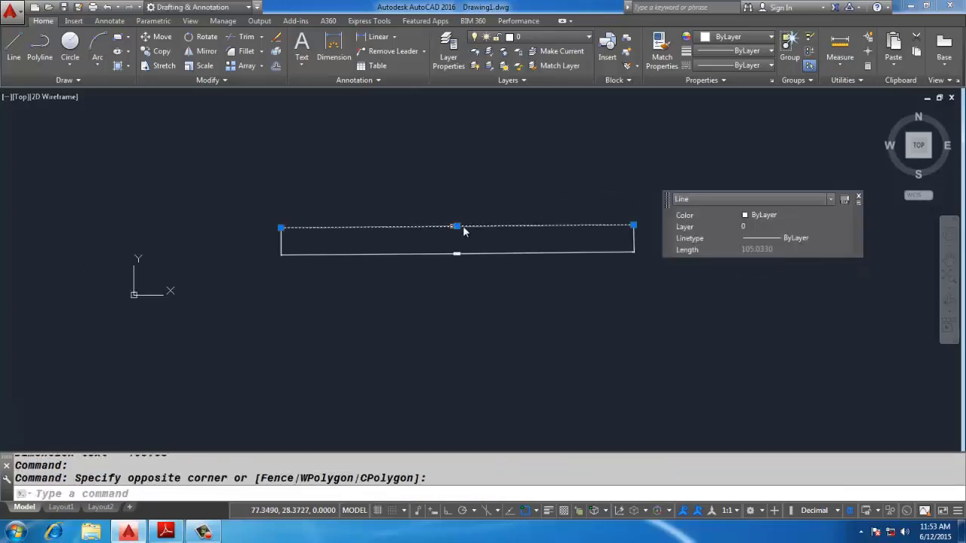
click(632, 225)
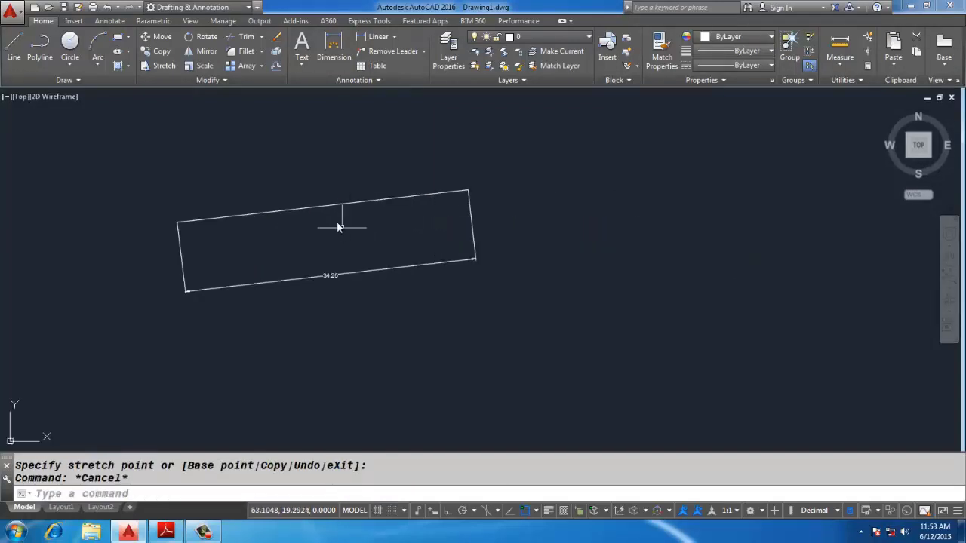
Stretch the aligned dimension's line closer to the inclined line and turn off Quick Properties.
scroll(338, 227, up, 4)
click(320, 294)
click(181, 420)
scroll(255, 339, down, 4)
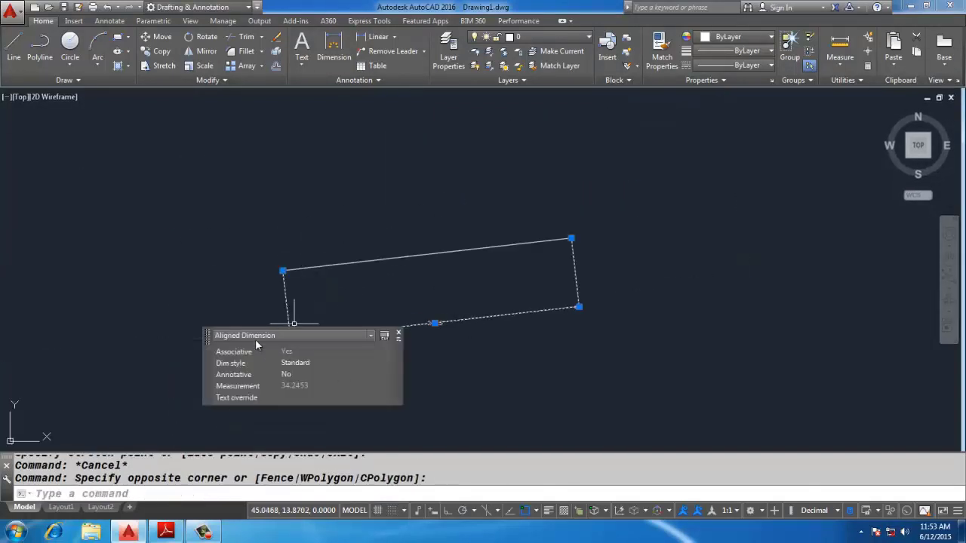
click(578, 307)
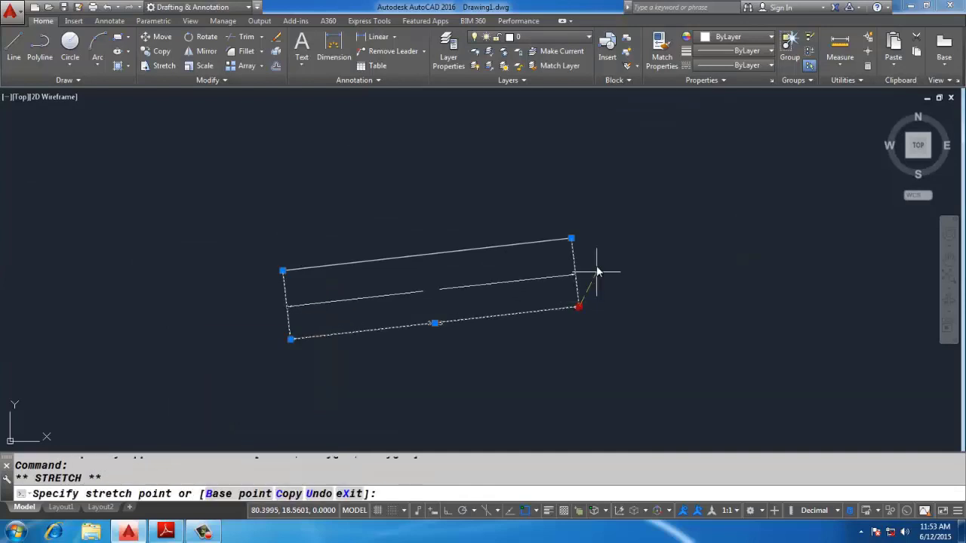
click(597, 270)
key(Escape)
key(Escape)
key(ctrl+shift+p)
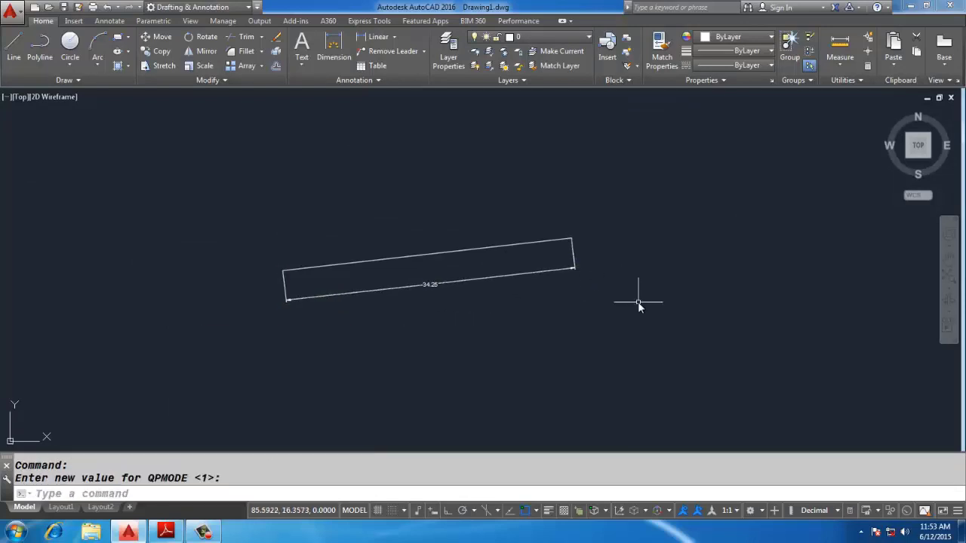
Run DIM with HOR and place a vertical dimension of about 11.81 between two free points beside the line.
key(Escape)
key(Escape)
scroll(549, 279, up, 2)
text(DIM)
key(Return)
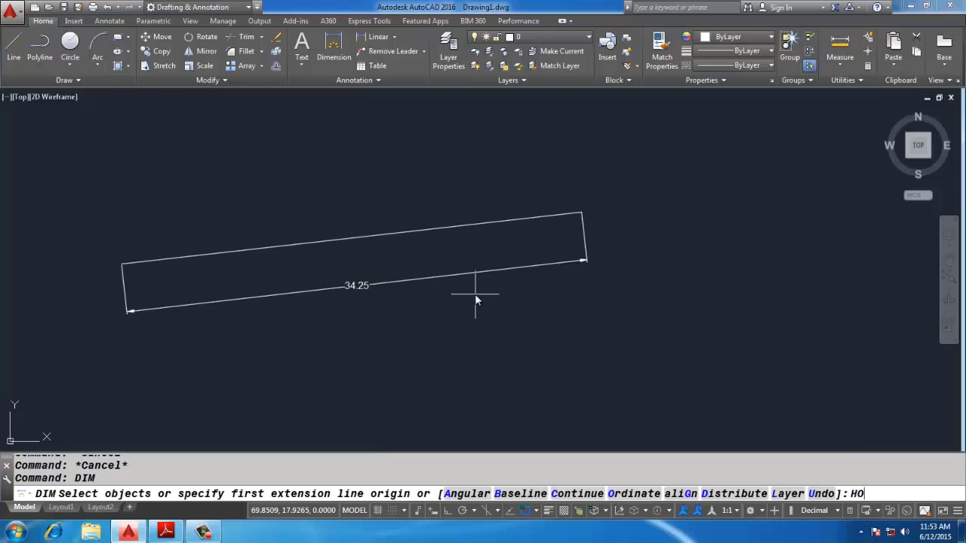
key(Return)
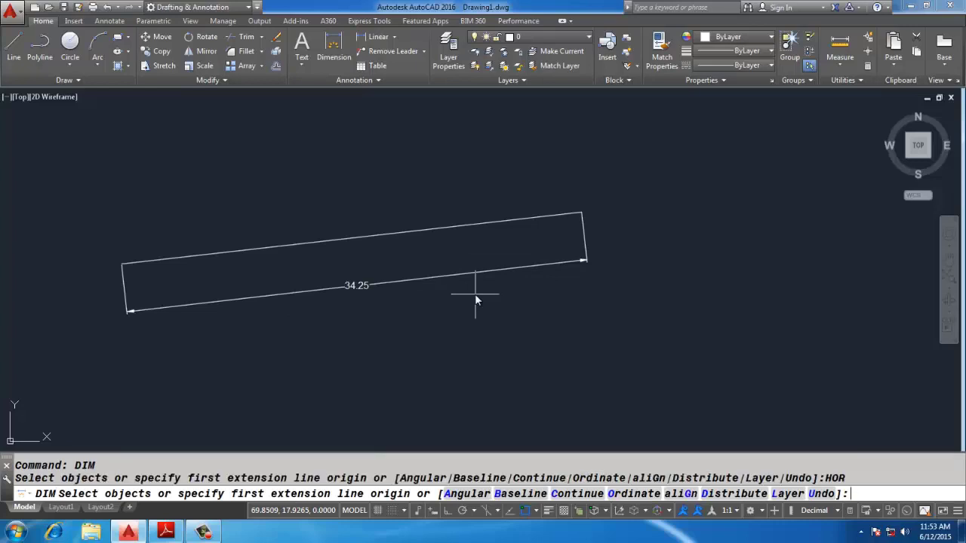
click(551, 352)
click(690, 196)
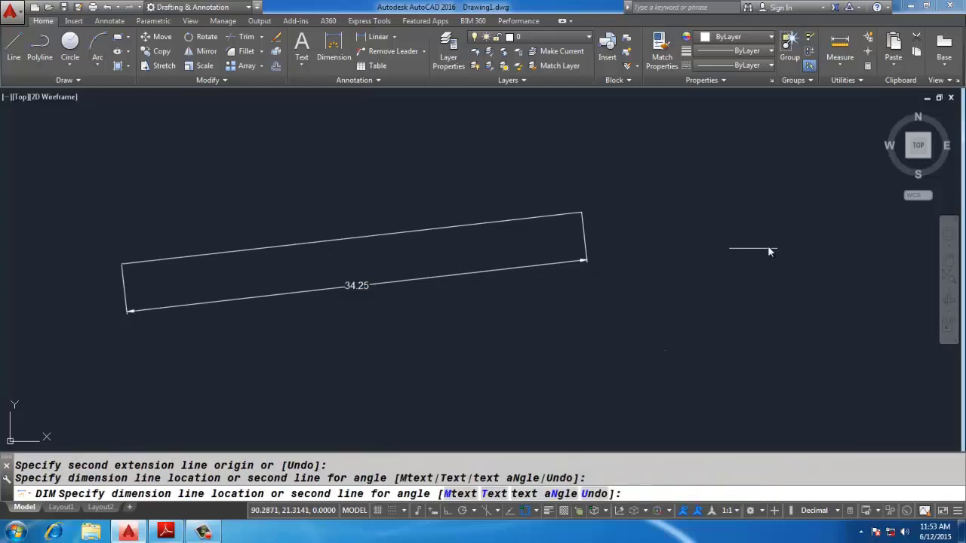
click(805, 255)
scroll(546, 285, down, 1)
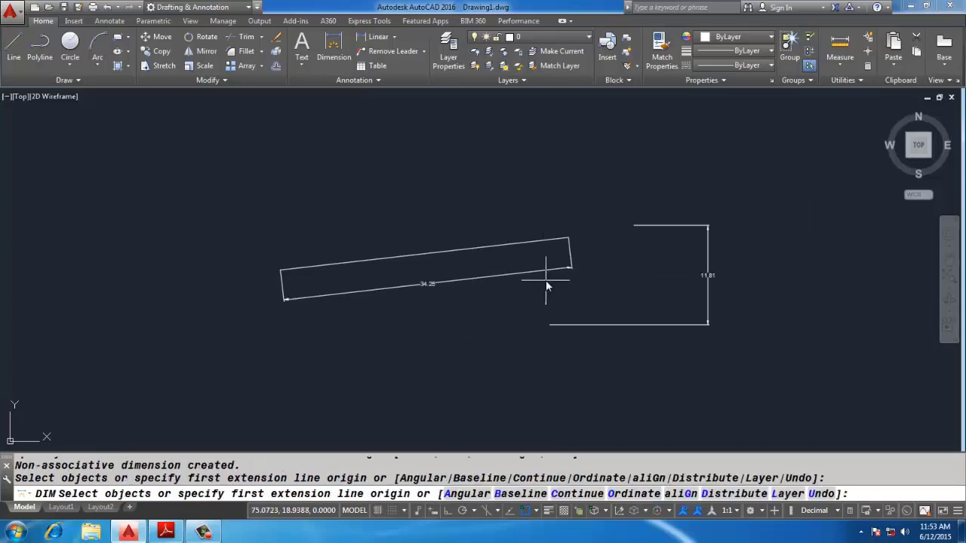
key(Escape)
Run DIM with VER and place a vertical dimension between two free points below the inclined line.
text(DIM)
key(Return)
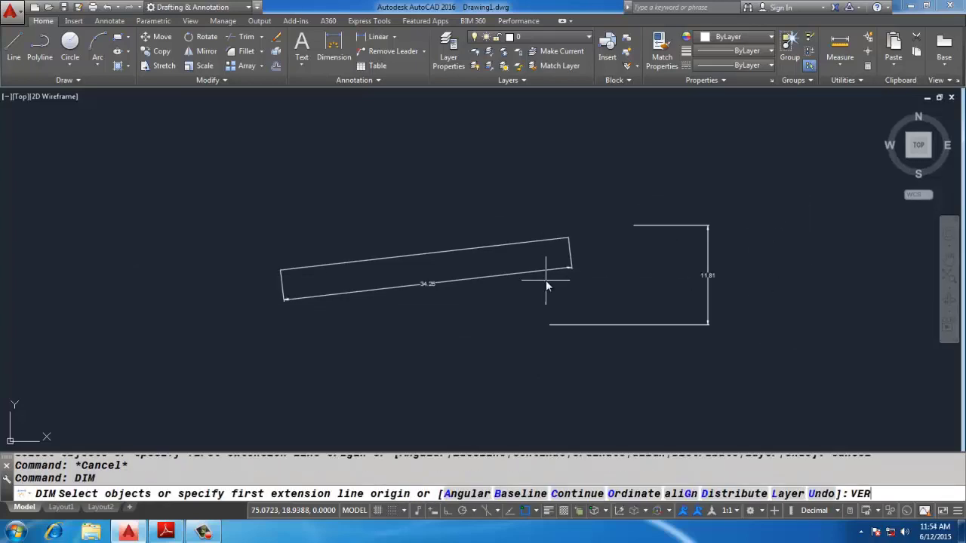
text(VER)
key(Return)
scroll(521, 310, down, 2)
scroll(423, 347, up, 4)
click(365, 364)
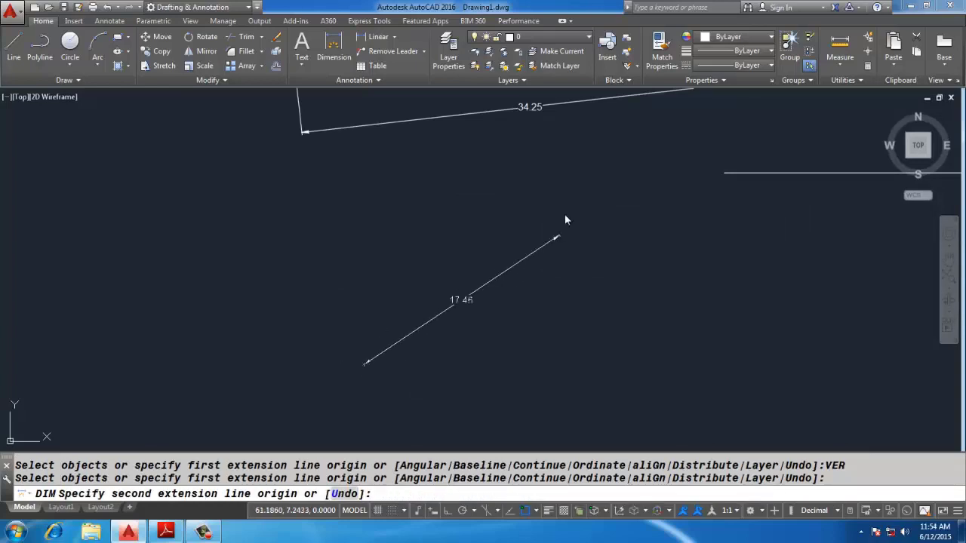
click(564, 222)
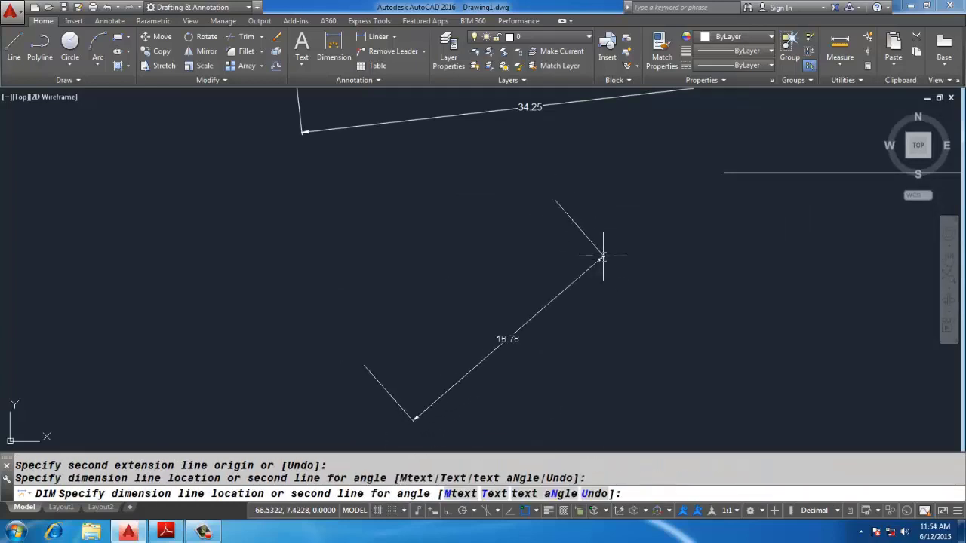
click(625, 219)
scroll(596, 272, down, 4)
key(Escape)
Erase the two free-standing vertical dimensions, keeping the inclined line and its aligned dimension.
click(765, 312)
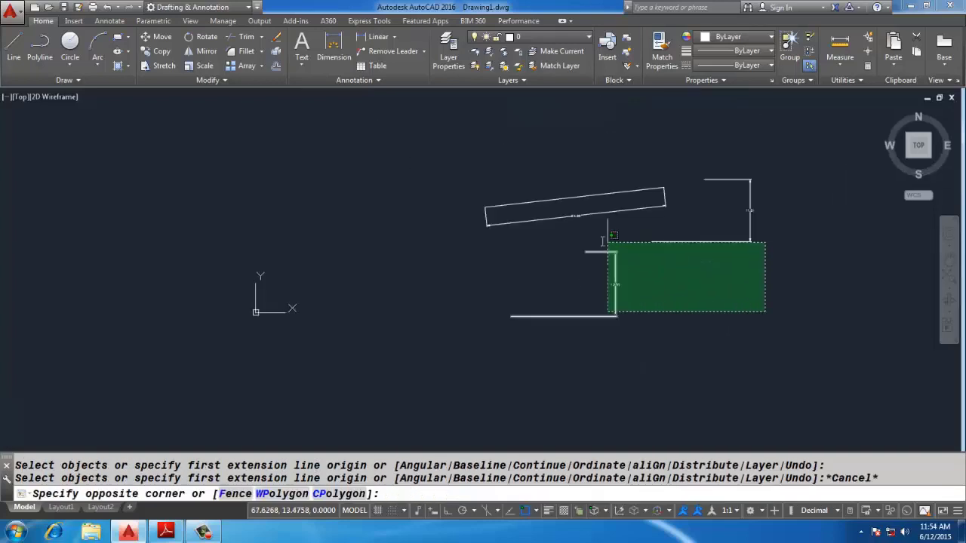
click(608, 241)
text(e)
key(Return)
Set the extension line colour to RED with the CLRE entry of DIM and enter UPD.
text(DIM)
key(Return)
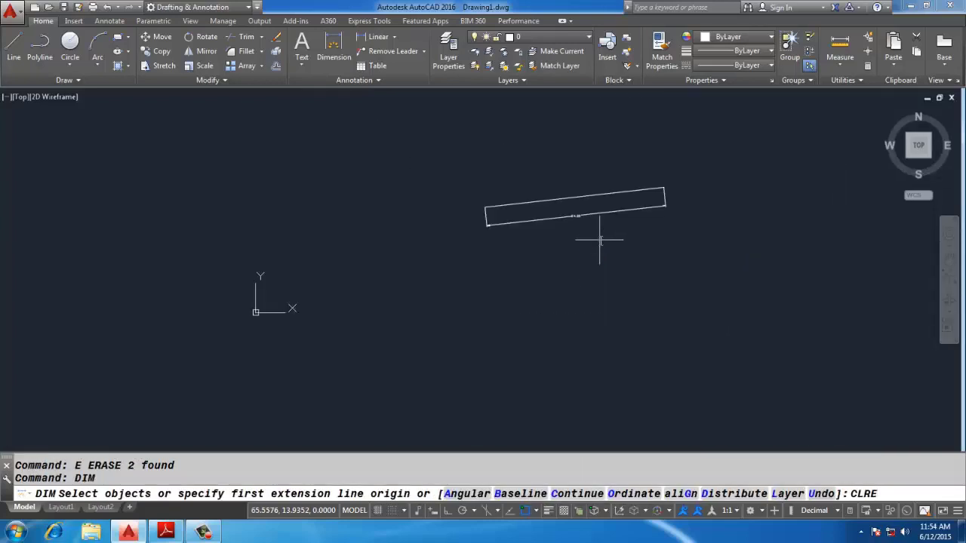
key(Return)
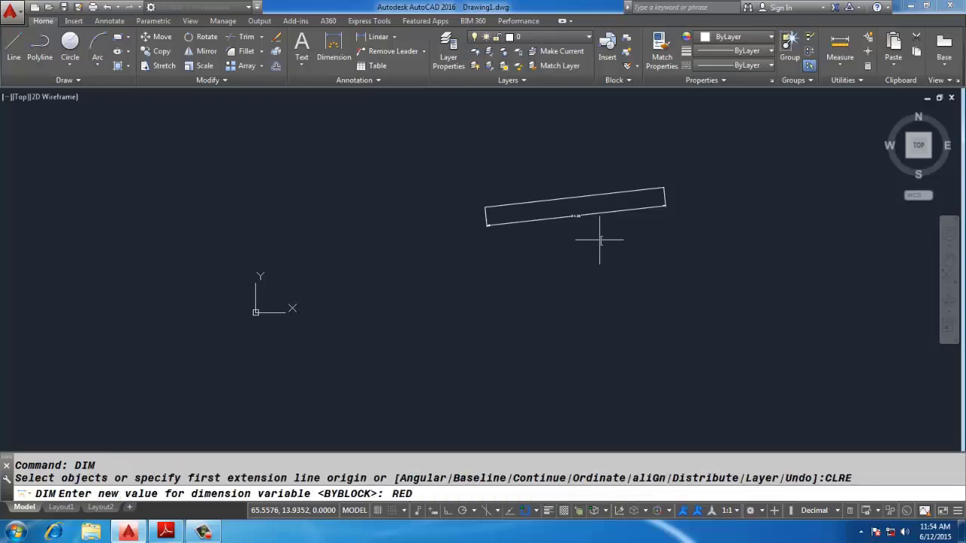
key(Return)
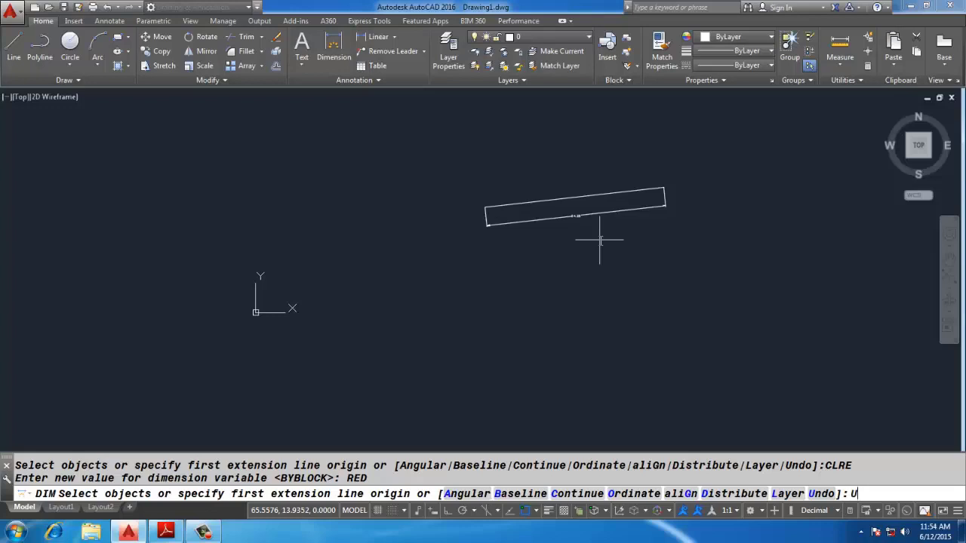
key(Return)
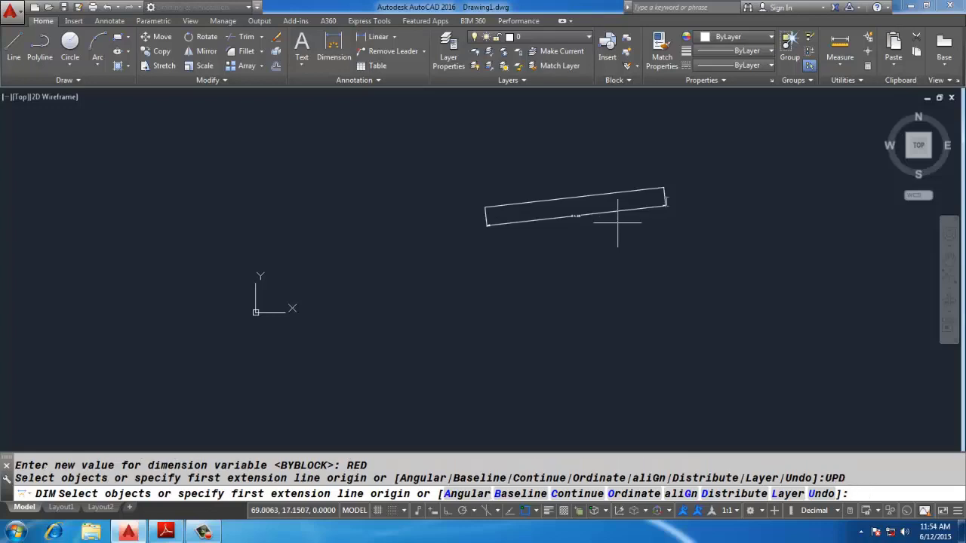
Add two continued dimensions, about 5.10 and 5.67 long, from the upper end of the aligned dimension with DIM's Continue option.
scroll(640, 202, up, 2)
text(c)
key(Return)
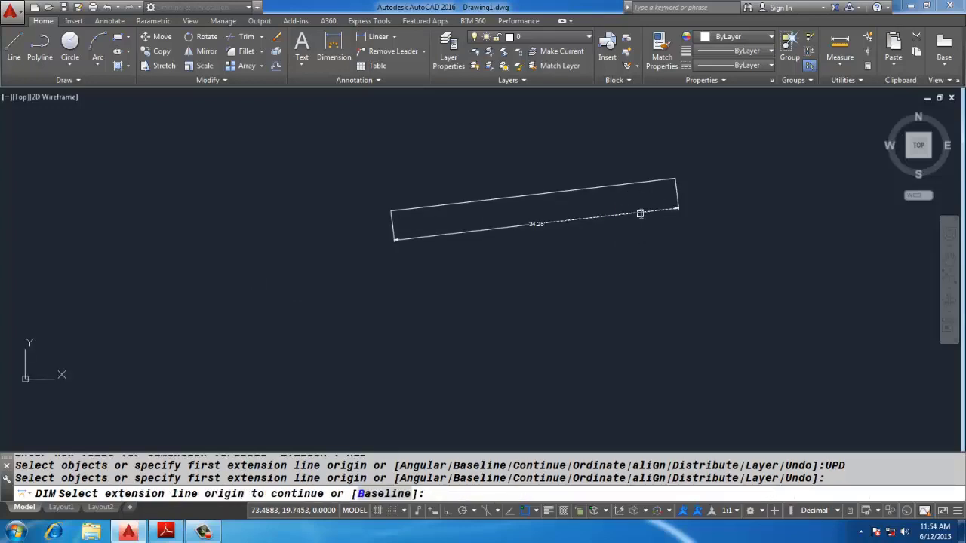
click(642, 212)
scroll(626, 213, up, 4)
scroll(626, 215, down, 4)
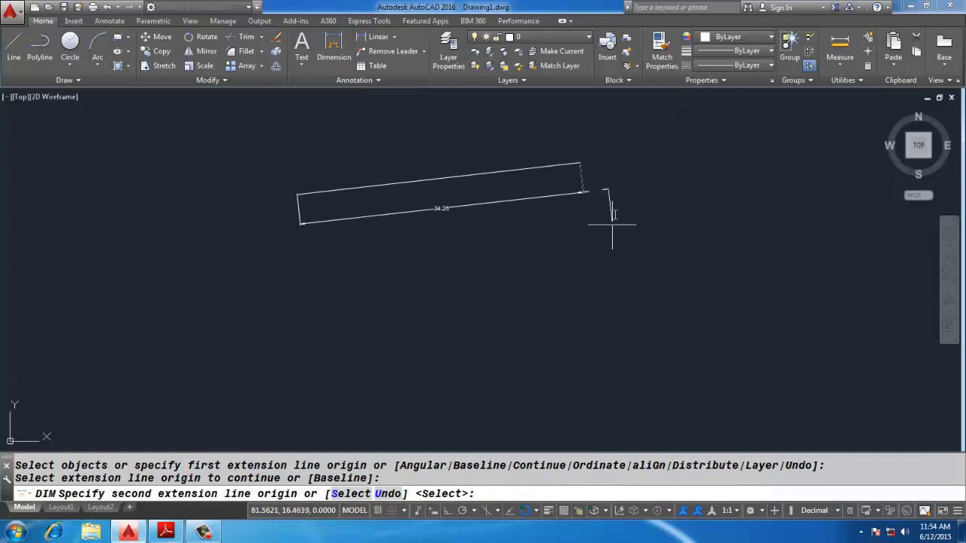
scroll(613, 210, up, 2)
click(628, 174)
click(698, 192)
key(Return)
scroll(689, 204, down, 4)
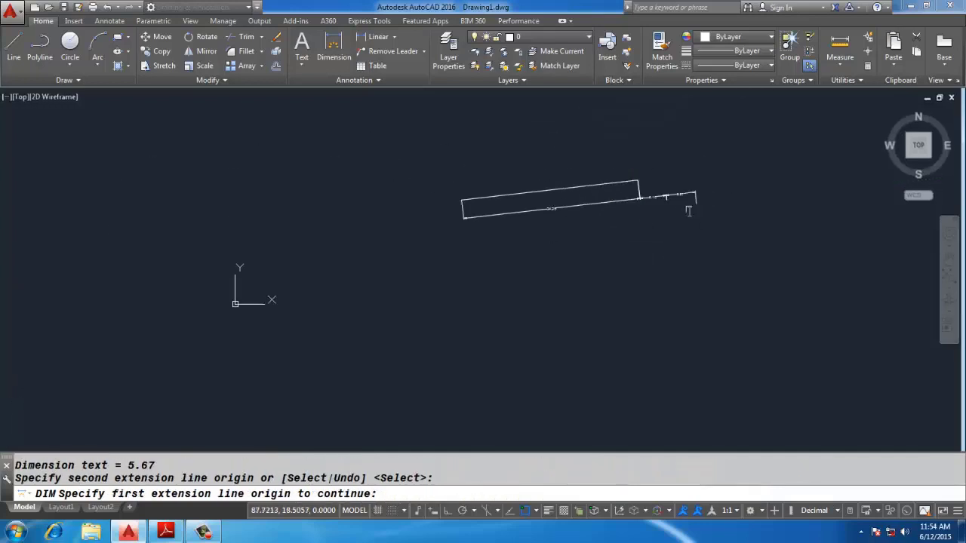
scroll(685, 209, up, 3)
key(Escape)
key(Escape)
Switch to the PDF notes and read the sections on the DIMOVERRIDE, DIMREASSOCIATE and DIMASSOC commands.
key(alt+Tab)
scroll(687, 211, down, 10)
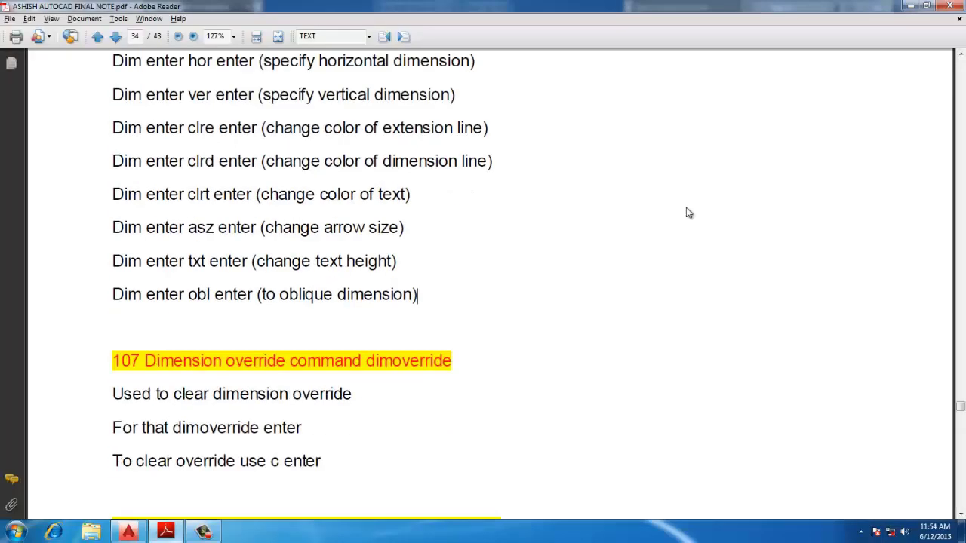
scroll(362, 239, up, 10)
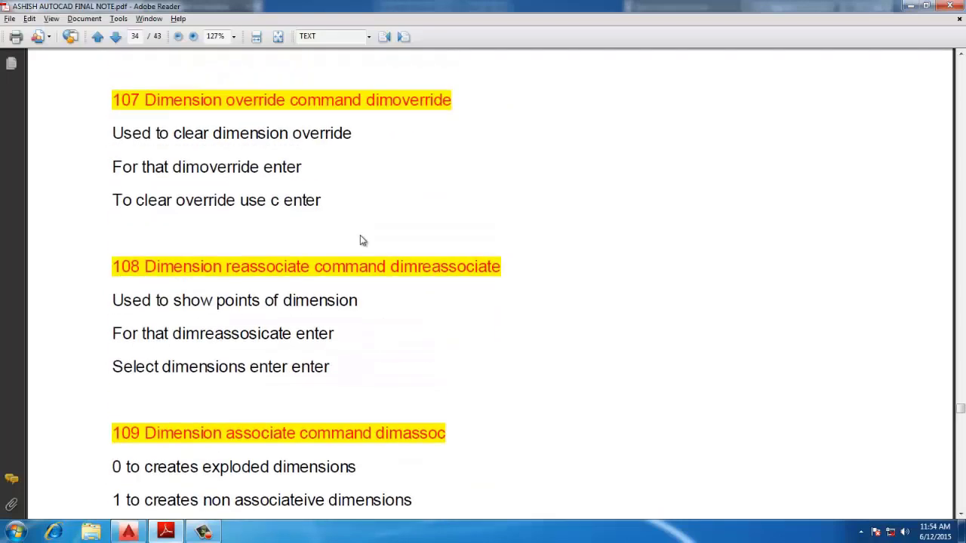
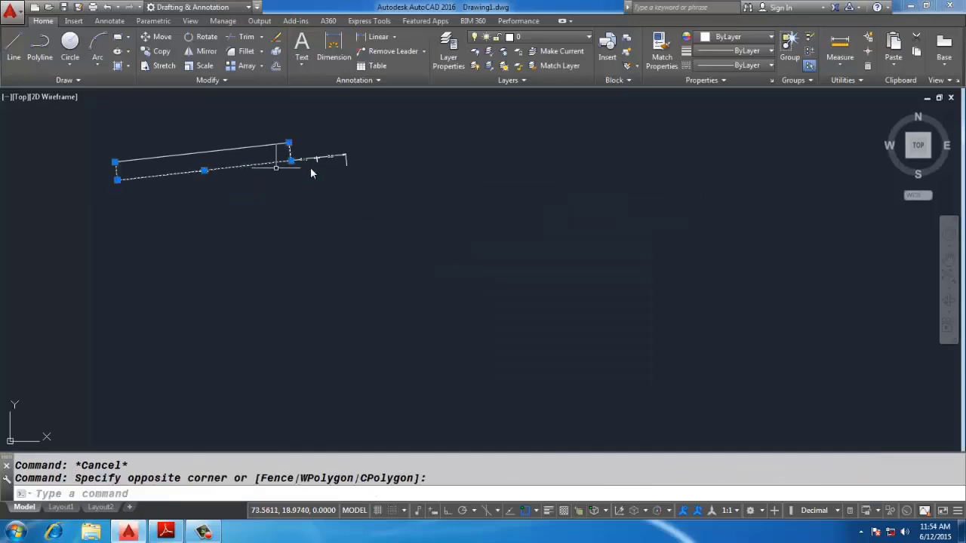
Erase the aligned dimension, followed by the inclined line and the two continued dimensions, in AutoCAD.
text(e)
key(Return)
scroll(321, 93, up, 2)
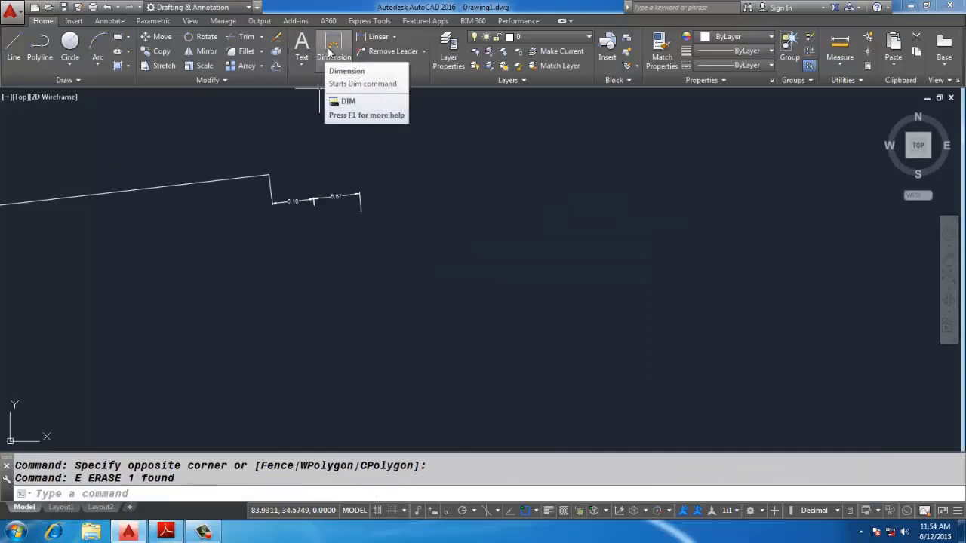
click(332, 47)
key(Escape)
click(397, 163)
click(181, 259)
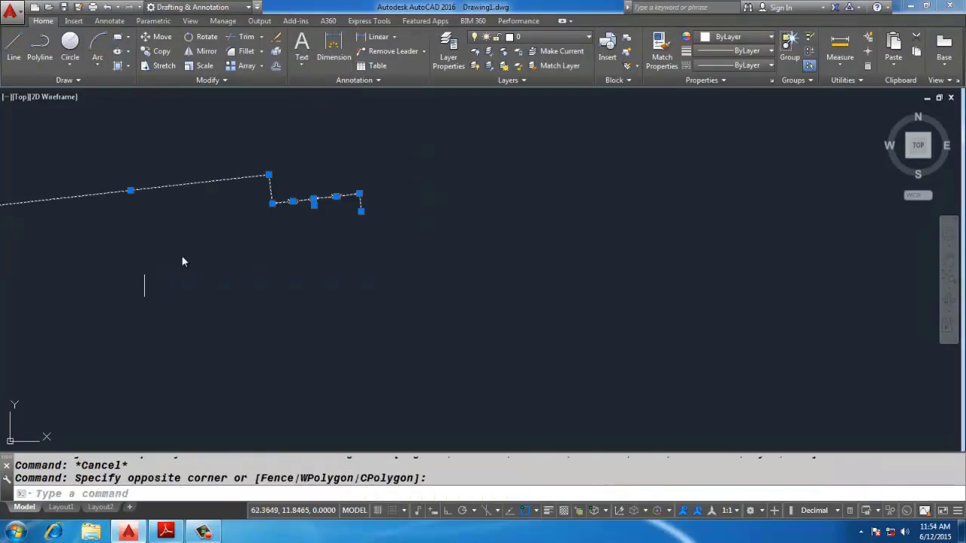
text(e)
key(Return)
text(DA)
key(Return)
key(Escape)
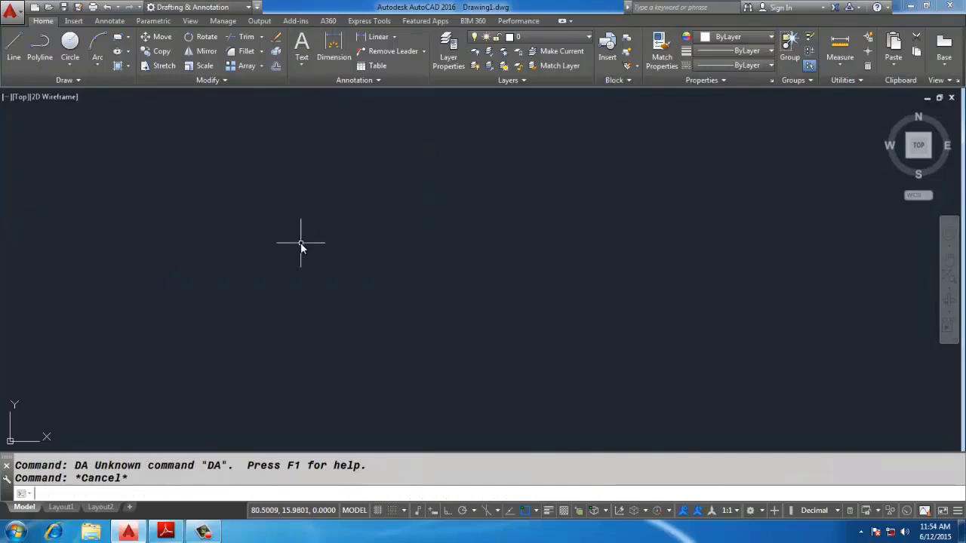
key(Escape)
Check the PDF notes, return to AutoCAD and draw two aligned dimensions: a near-horizontal one about 67.10 long and a rising one about 84.00.
key(alt+Tab)
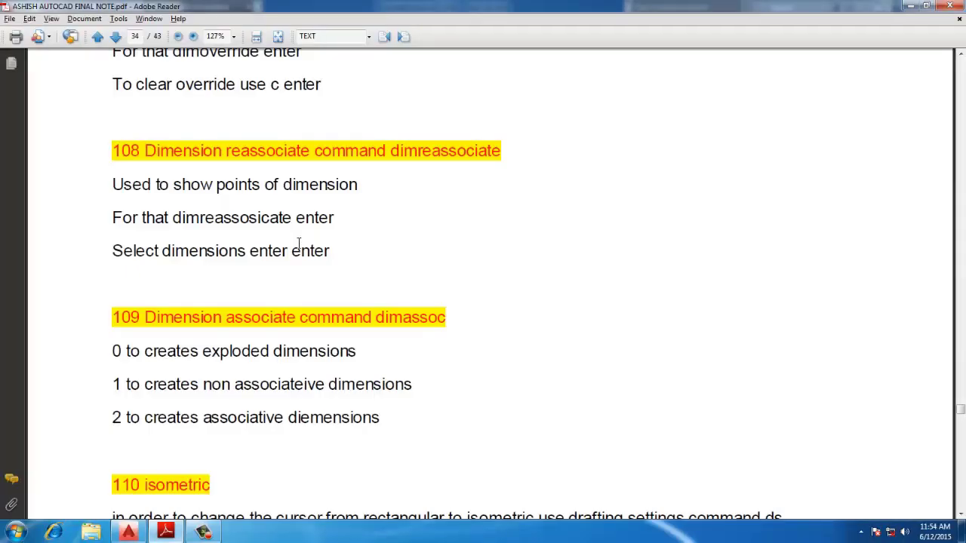
key(alt+Tab)
text(DIM)
text(AL)
key(Return)
click(195, 225)
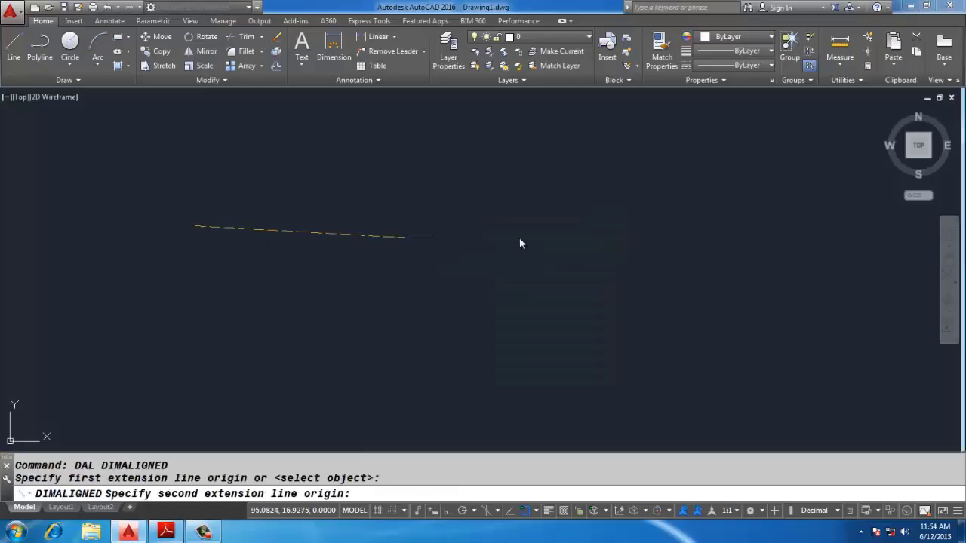
click(536, 225)
click(485, 251)
key(Return)
click(380, 347)
click(801, 269)
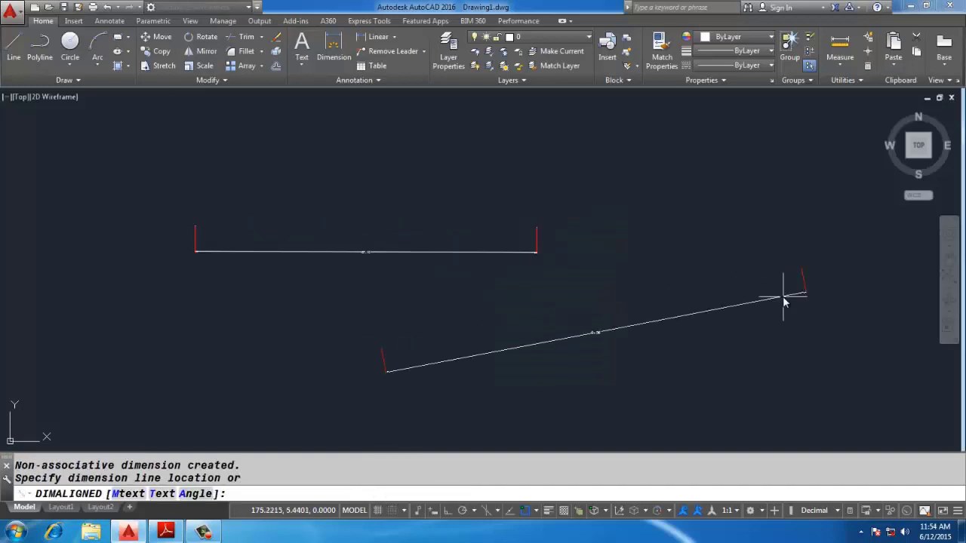
click(783, 297)
Add two more aligned dimensions above the others: one sloping down to the right, about 69.90 long, and one rising, about 46.04.
key(Return)
click(711, 181)
click(363, 105)
click(348, 130)
key(Return)
click(266, 148)
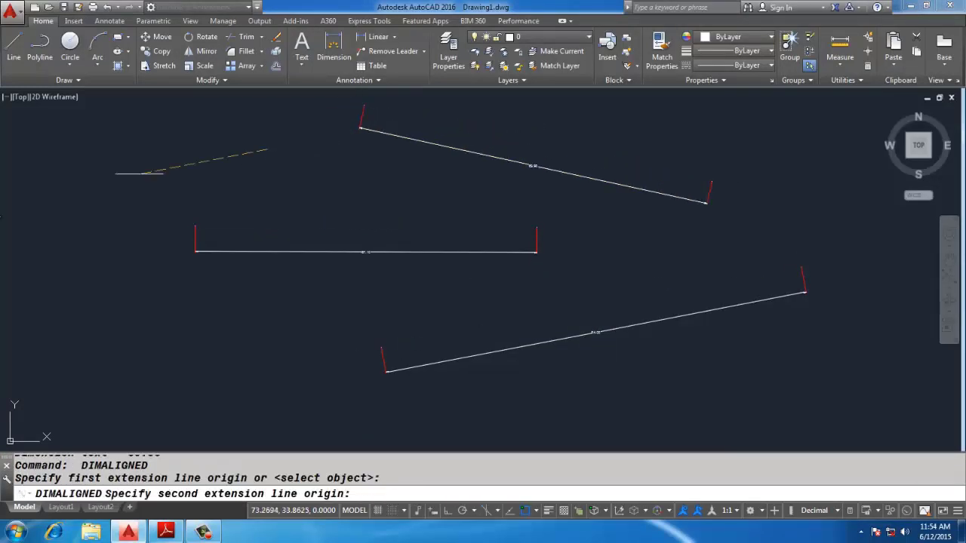
click(45, 227)
click(43, 206)
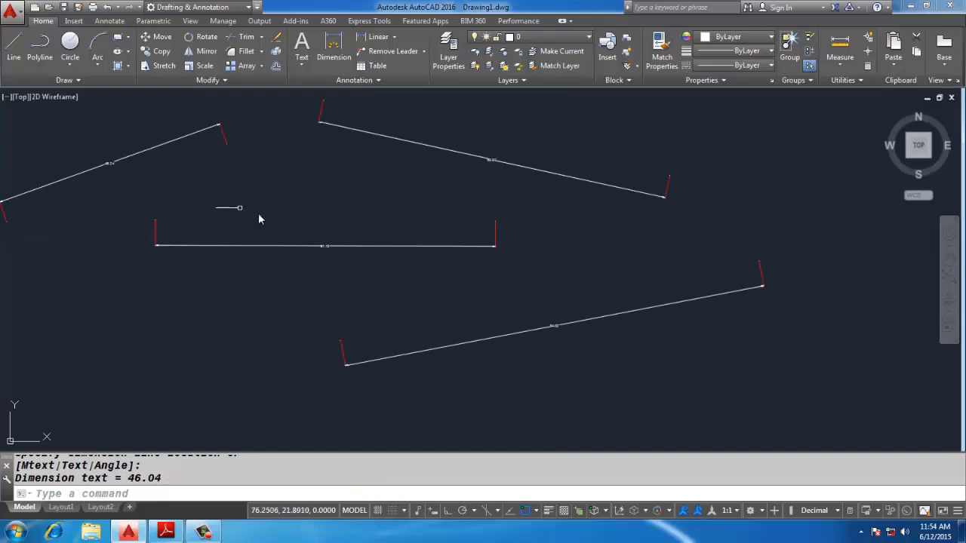
scroll(352, 269, up, 6)
key(Escape)
key(Escape)
text(DIM)
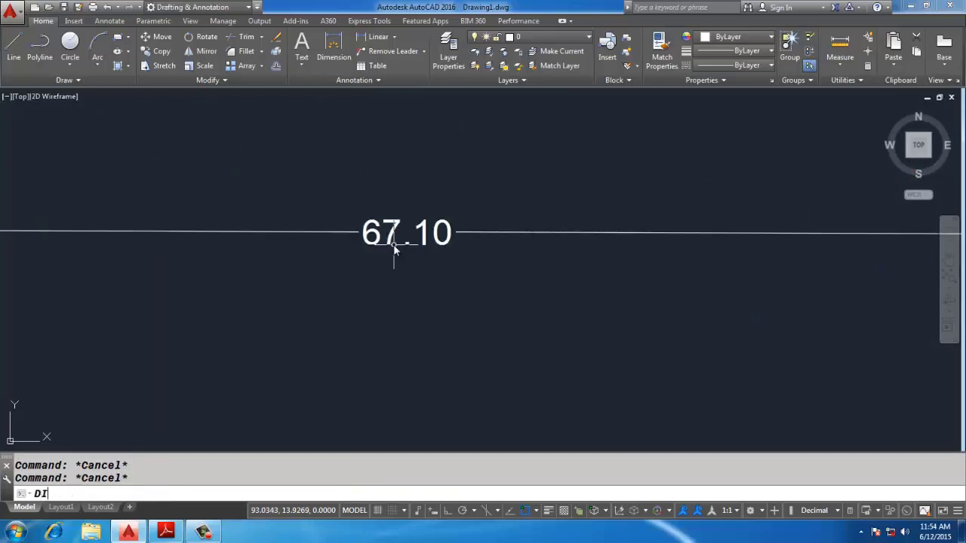
key(Return)
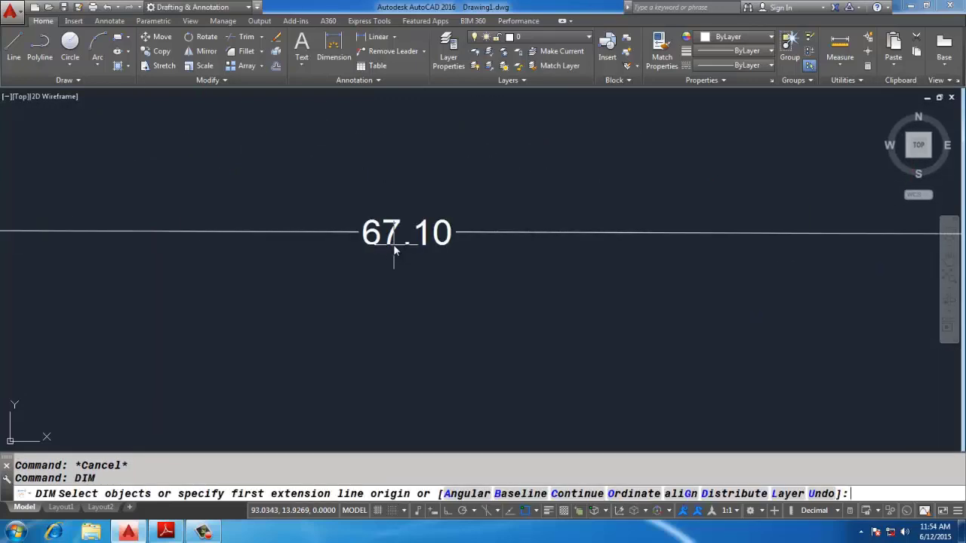
key(Escape)
Start the DIMREASSOC command, examine its prompt on which dimension objects to select, and leave the command.
text(DIMREASS)
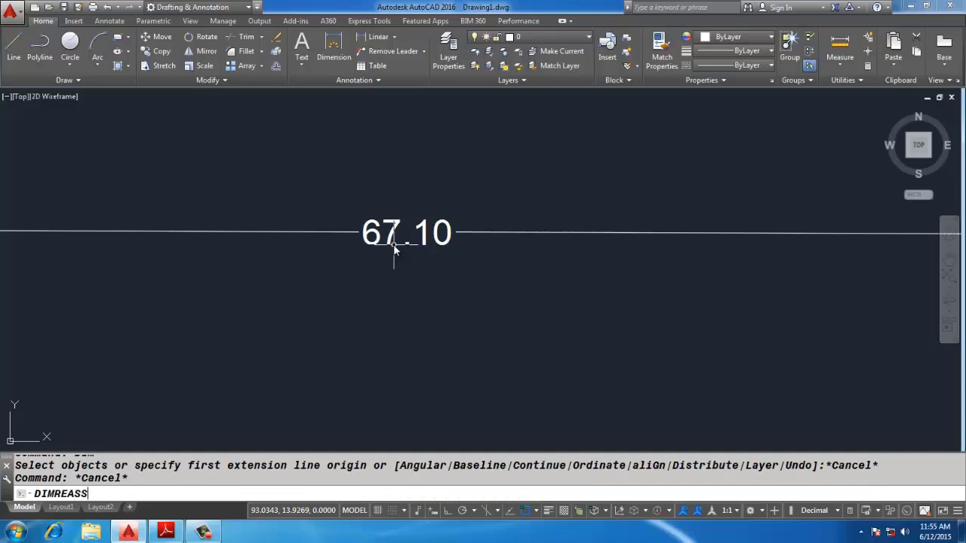
text(OC)
key(Return)
scroll(404, 253, down, 8)
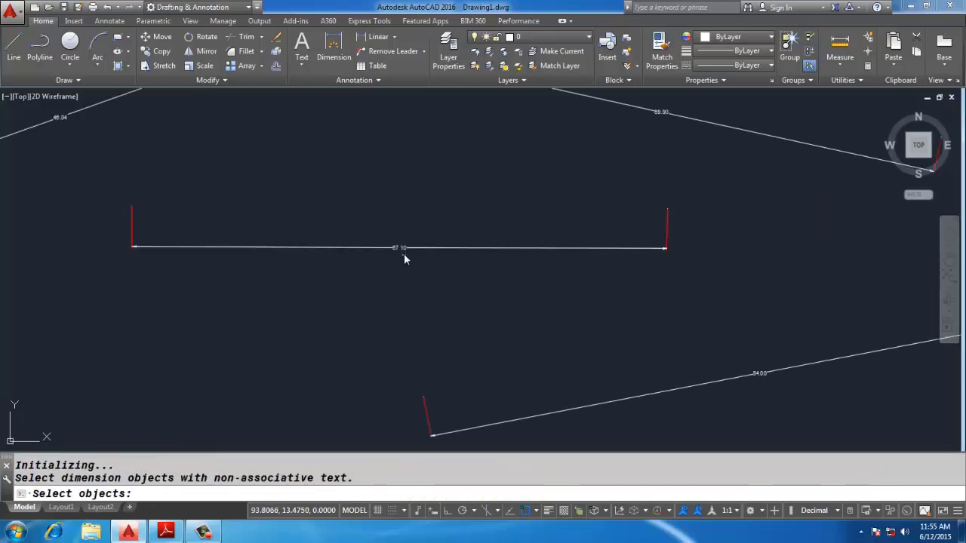
scroll(404, 259, up, 2)
scroll(392, 261, down, 2)
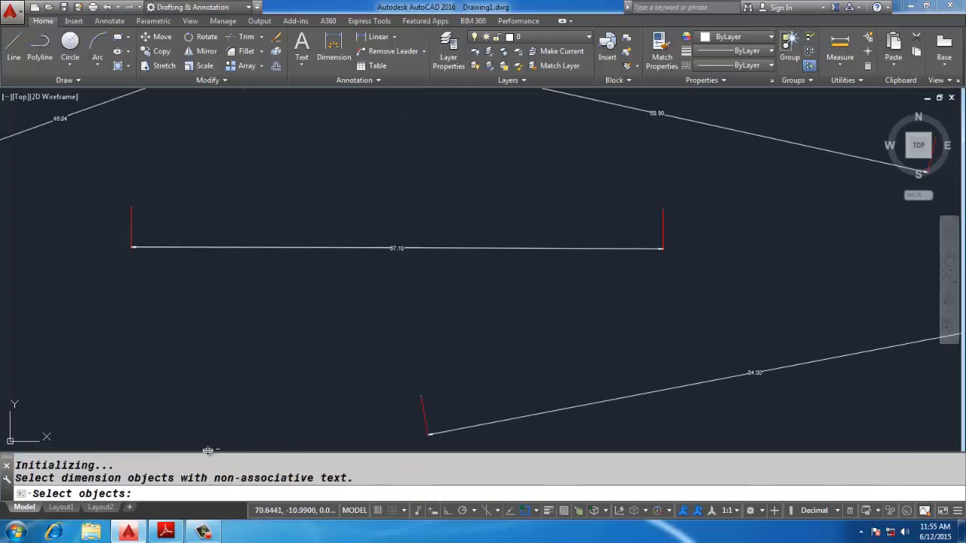
drag(290, 477, 290, 477)
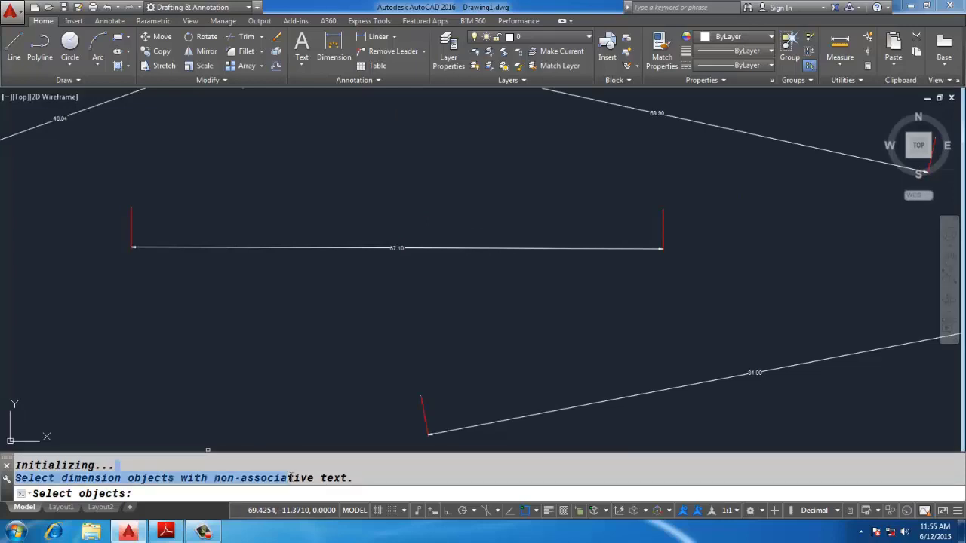
scroll(393, 252, up, 5)
key(Escape)
key(Escape)
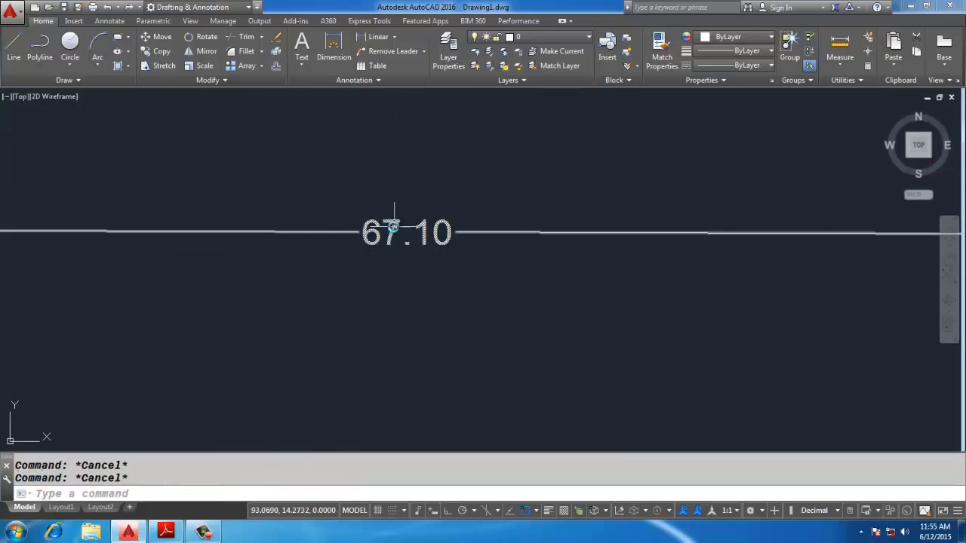
Override the text of the near-horizontal dimension with 50.
click(391, 224)
double_click(391, 226)
key(Delete)
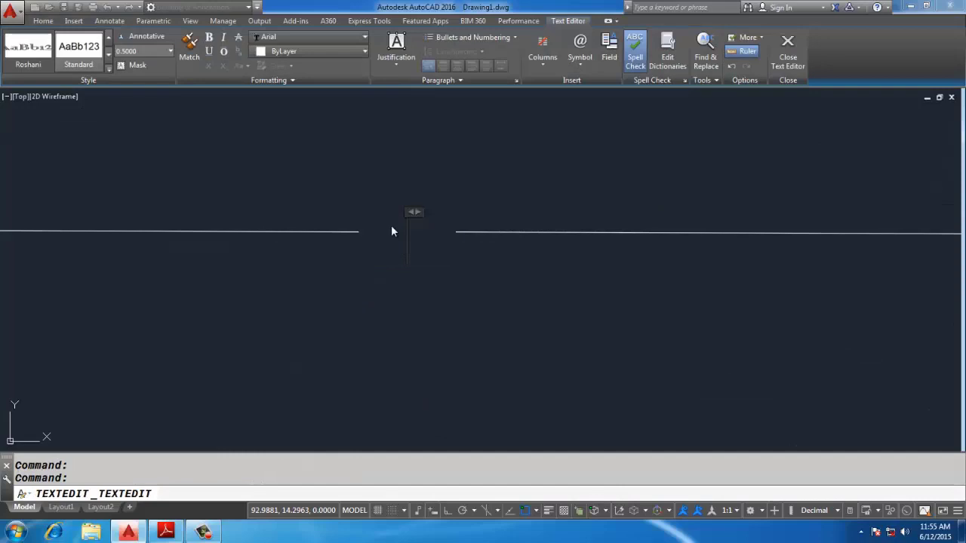
text(50)
click(295, 233)
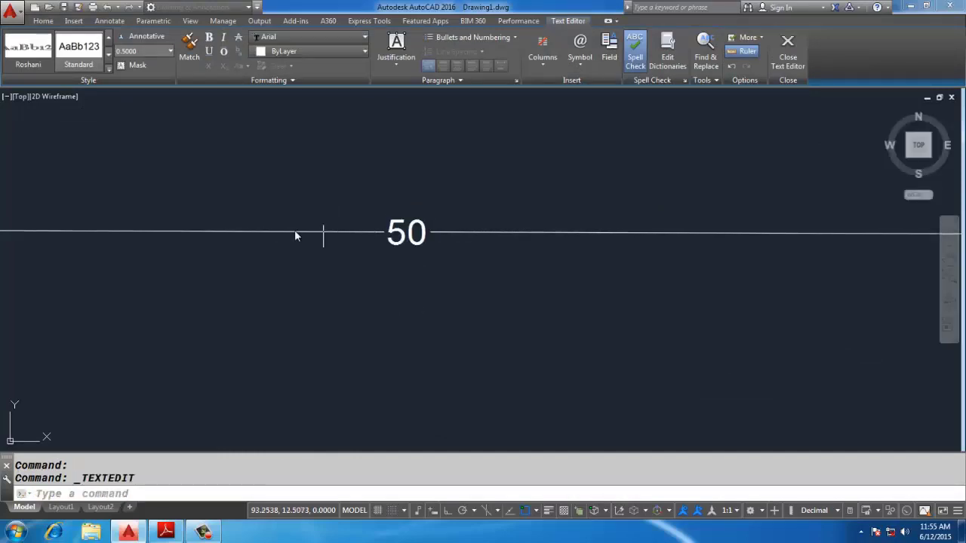
Override the text of the short rising aligned dimension with 60.
scroll(295, 233, down, 7)
scroll(135, 172, up, 6)
scroll(200, 238, up, 3)
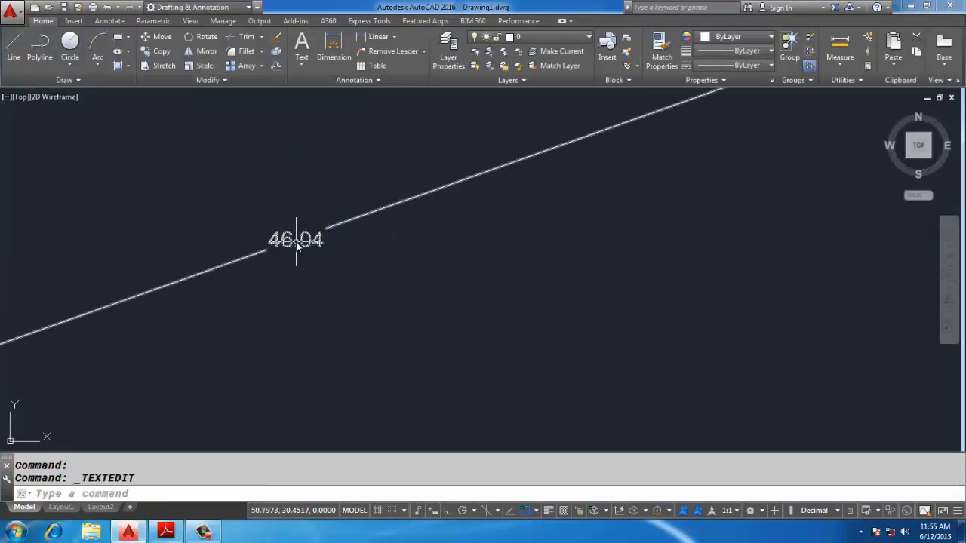
click(297, 237)
click(274, 243)
double_click(277, 249)
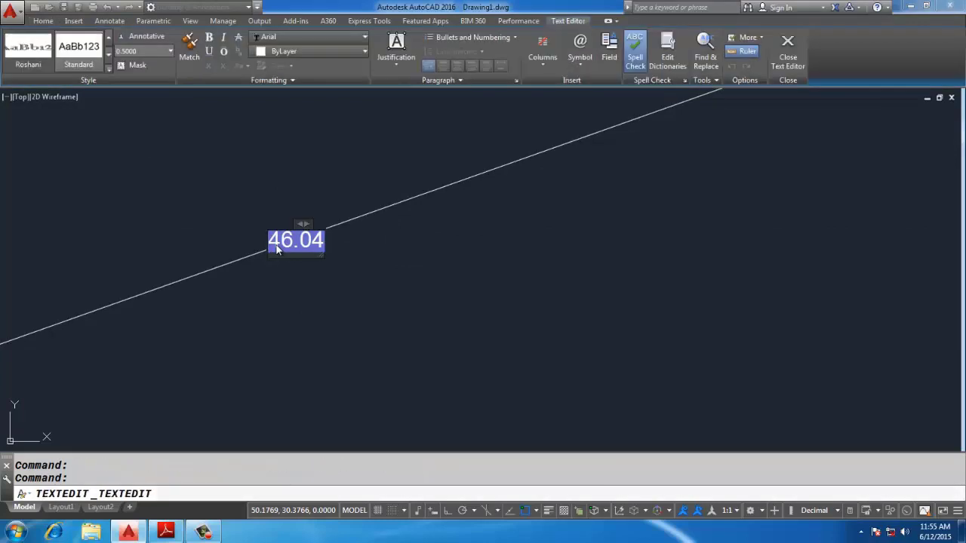
text(60)
key(Delete)
click(299, 291)
scroll(401, 244, down, 5)
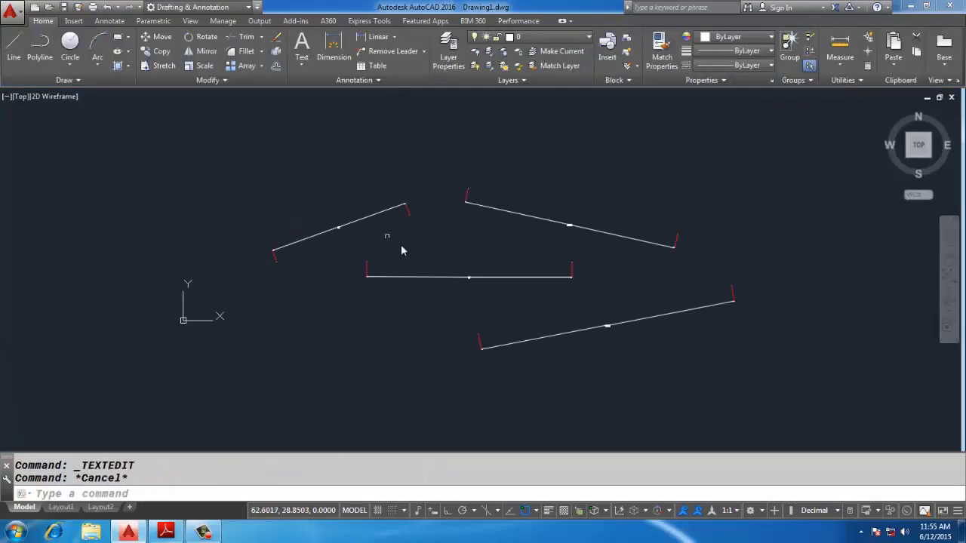
Copy the group of four aligned dimensions to eleven scattered places around the drawing with the COPY command.
scroll(453, 226, down, 3)
click(519, 188)
click(322, 379)
text(co)
key(Return)
click(427, 401)
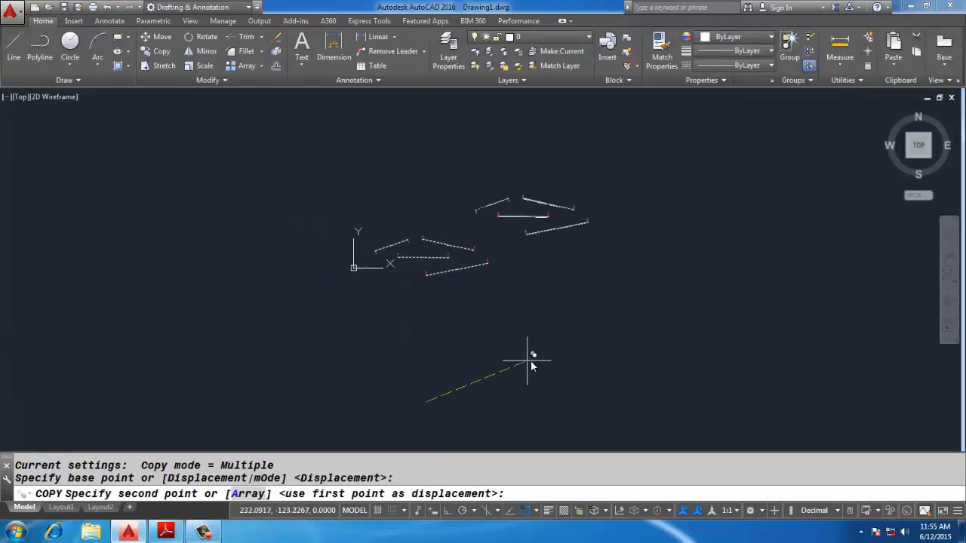
click(528, 360)
click(668, 322)
click(790, 360)
click(656, 435)
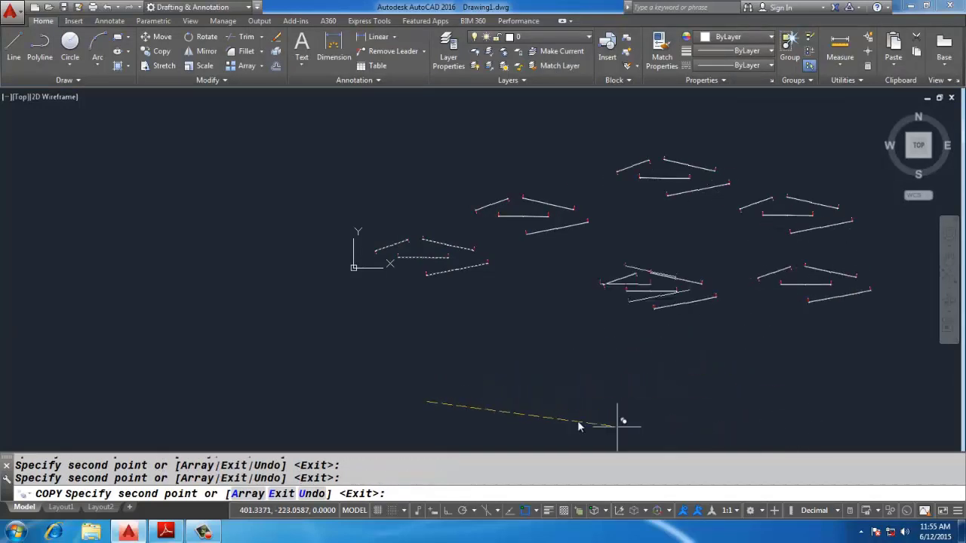
click(503, 415)
click(255, 408)
click(182, 289)
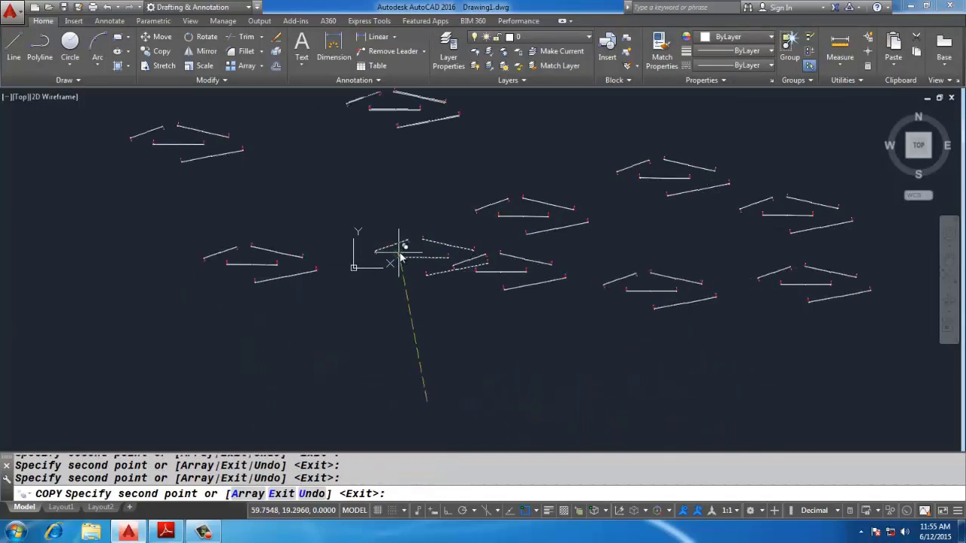
click(397, 252)
click(518, 301)
click(694, 263)
key(Return)
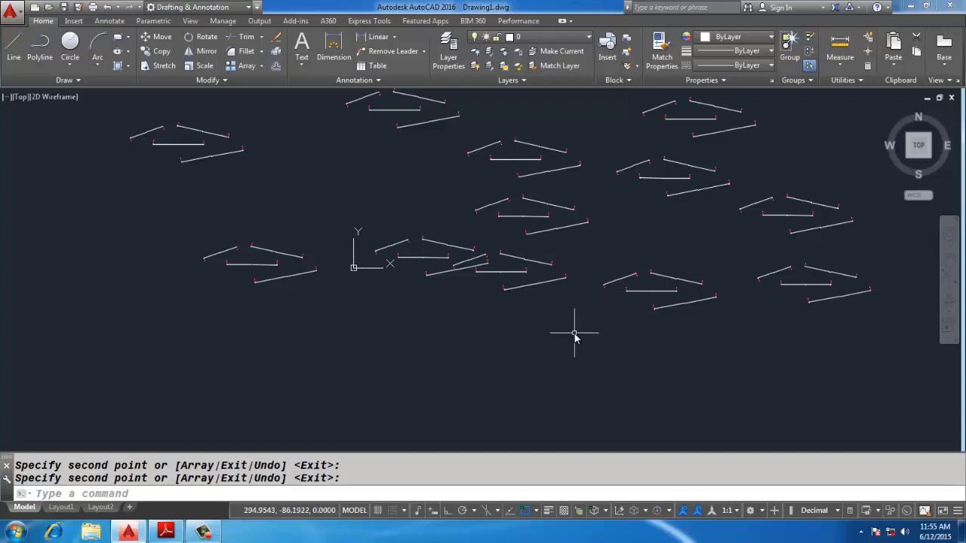
Run DIMREASSOC on ALL objects to restore the measured text of every overridden dimension.
text(DIMREASS)
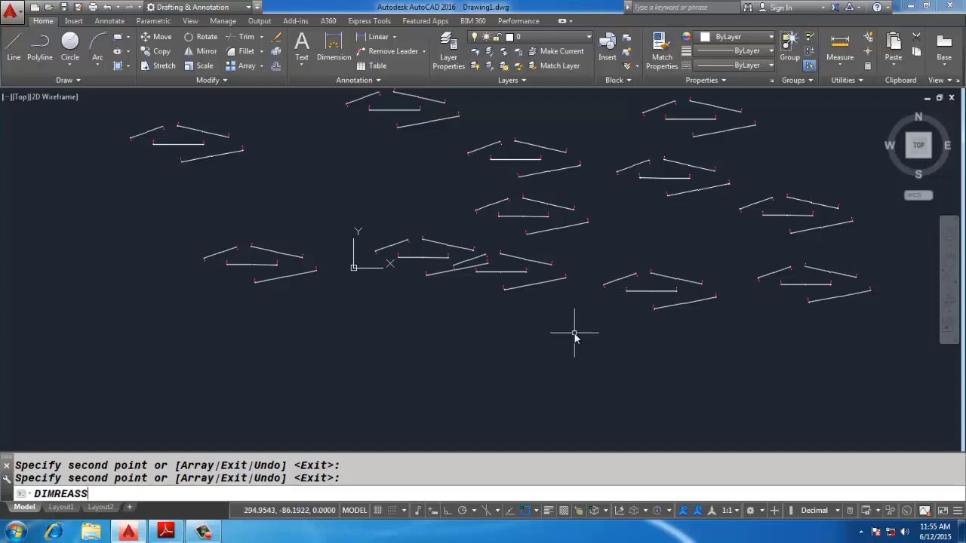
text(OC)
key(Return)
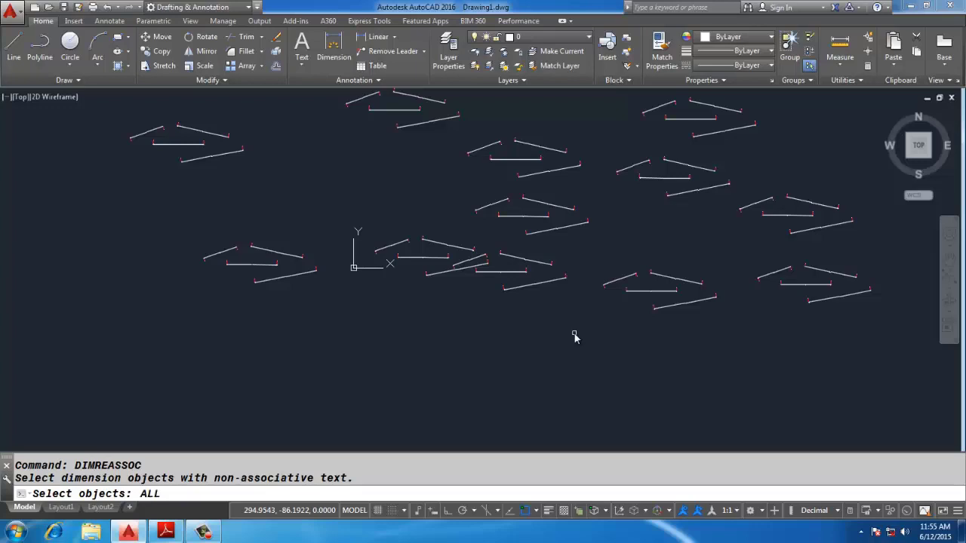
key(Return)
key(Return)
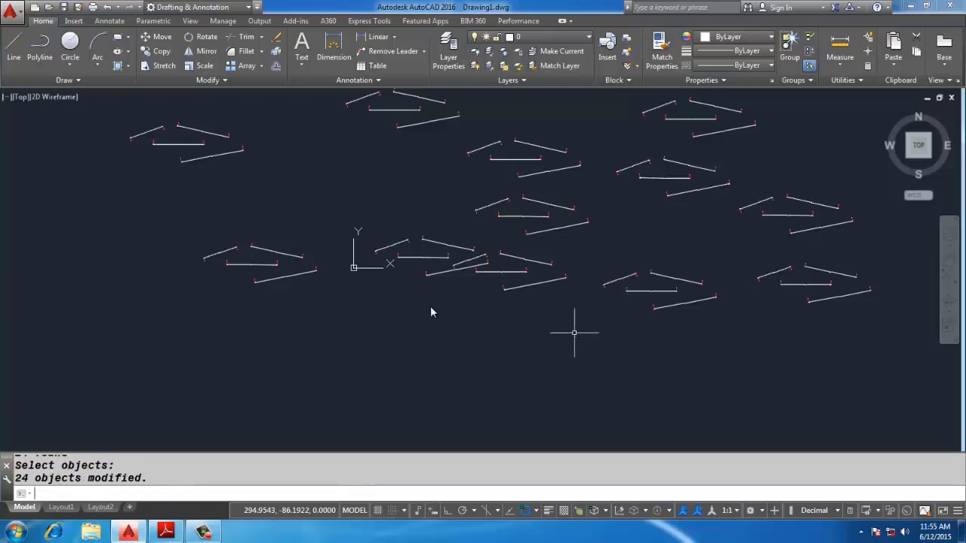
Examine the dimension text in several of the copied groups.
scroll(424, 237, up, 6)
scroll(377, 227, up, 6)
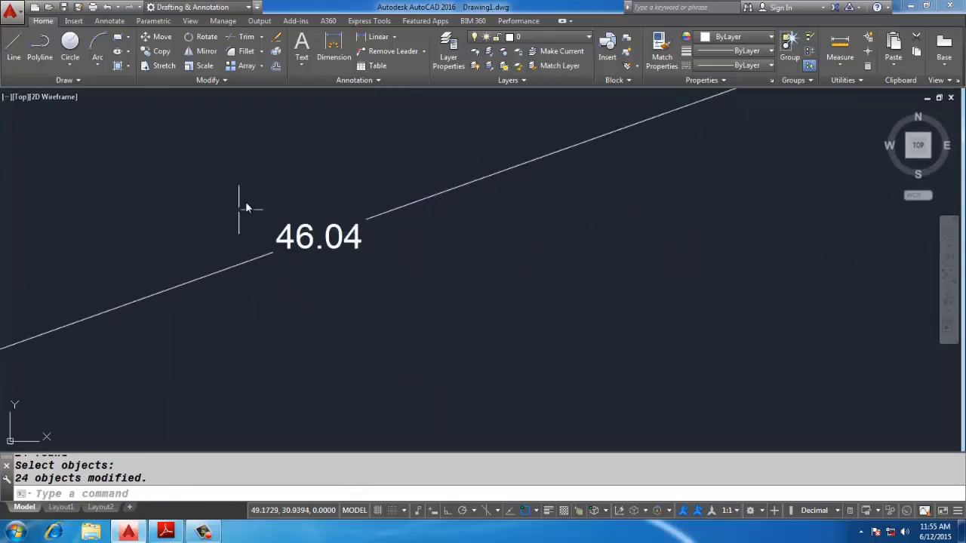
scroll(478, 326, down, 8)
scroll(453, 294, up, 8)
scroll(112, 252, down, 6)
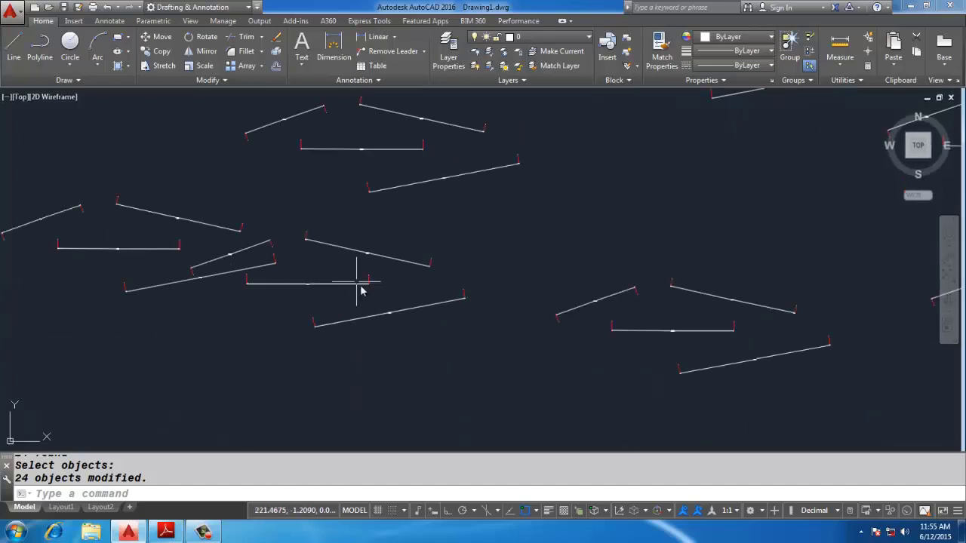
scroll(636, 304, up, 6)
scroll(356, 230, down, 6)
scroll(593, 272, up, 7)
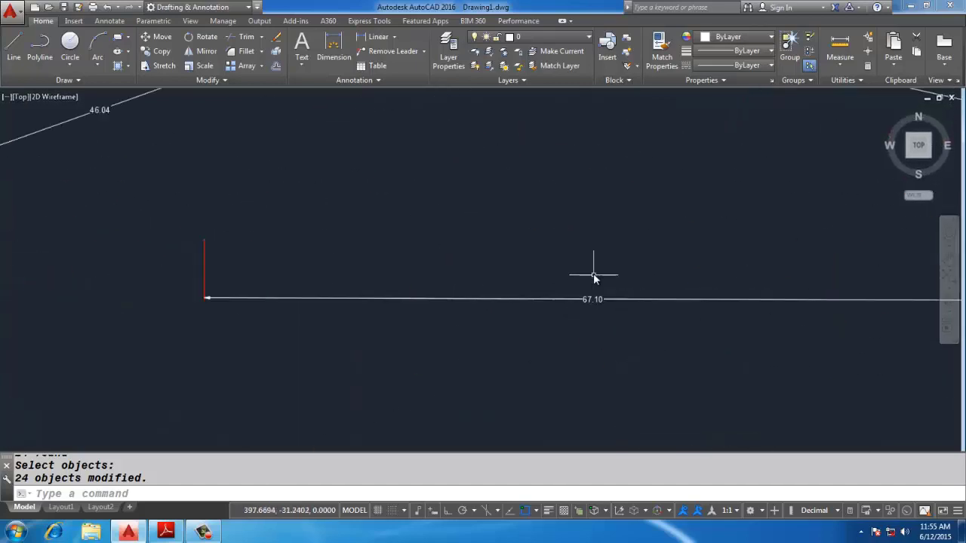
scroll(521, 307, down, 10)
key(Escape)
click(683, 372)
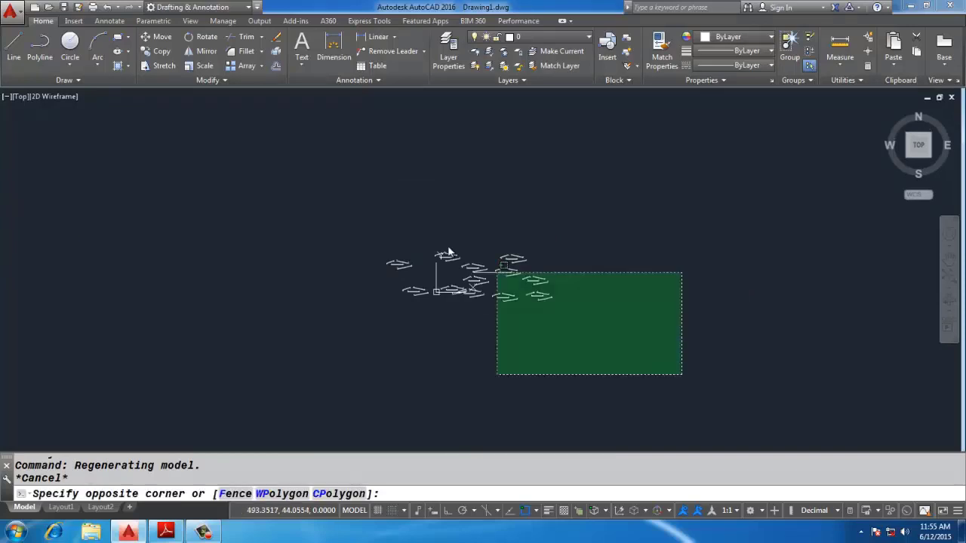
click(381, 253)
scroll(475, 258, up, 5)
key(Escape)
key(Escape)
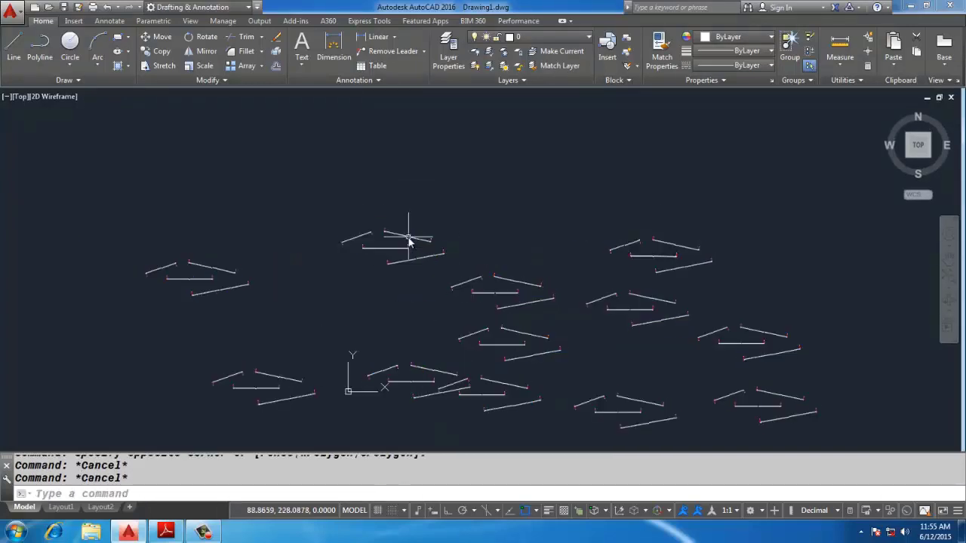
Run DIMREASSOC once more with ALL as the selection and examine the command's response.
text(DIMREASSO)
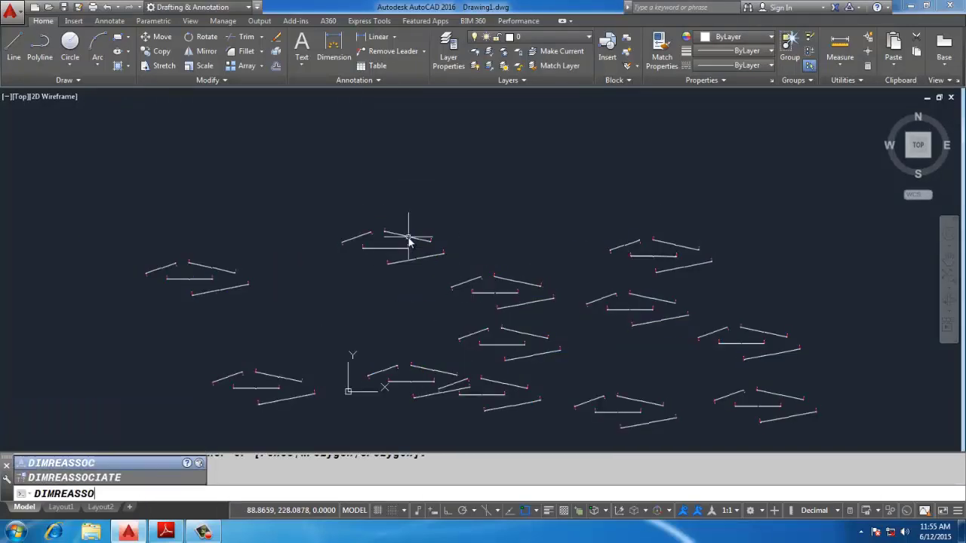
key(Return)
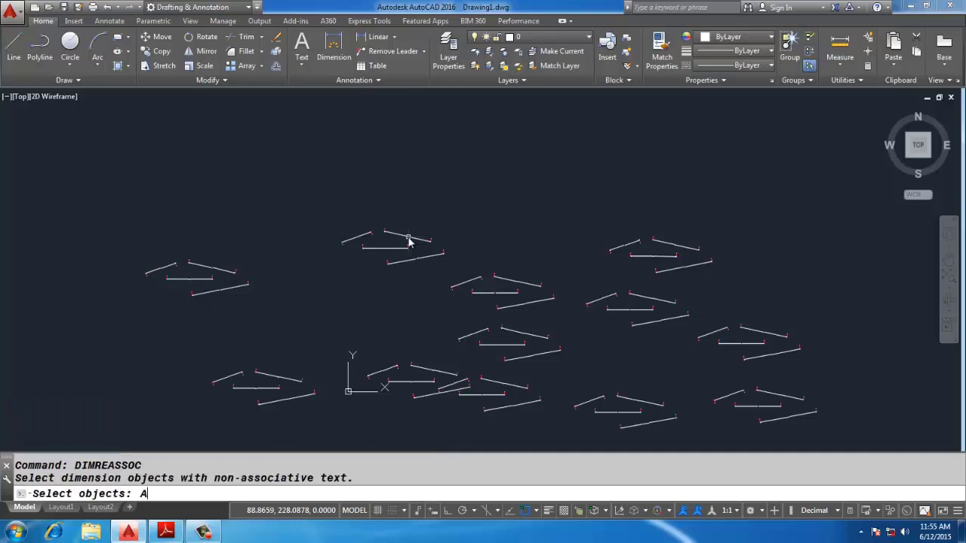
key(Return)
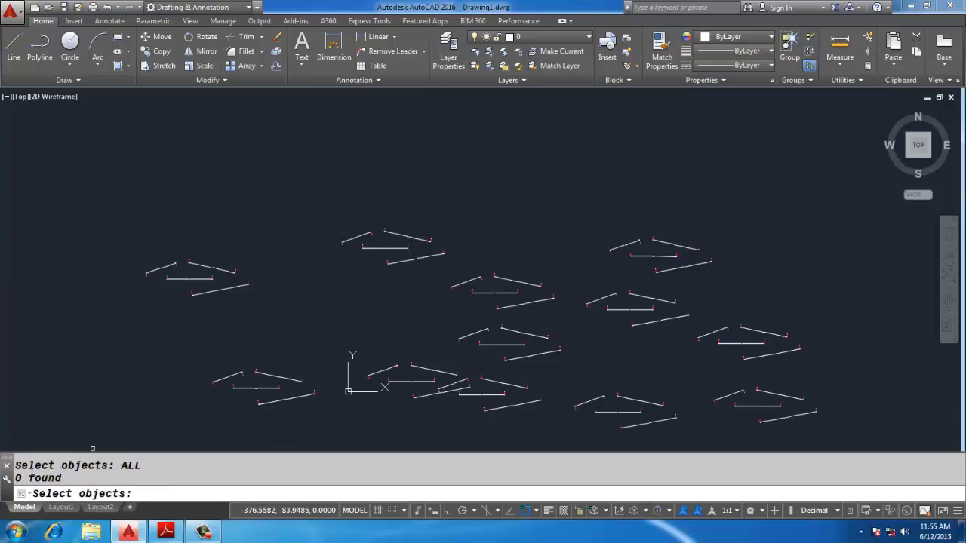
drag(50, 478, 29, 460)
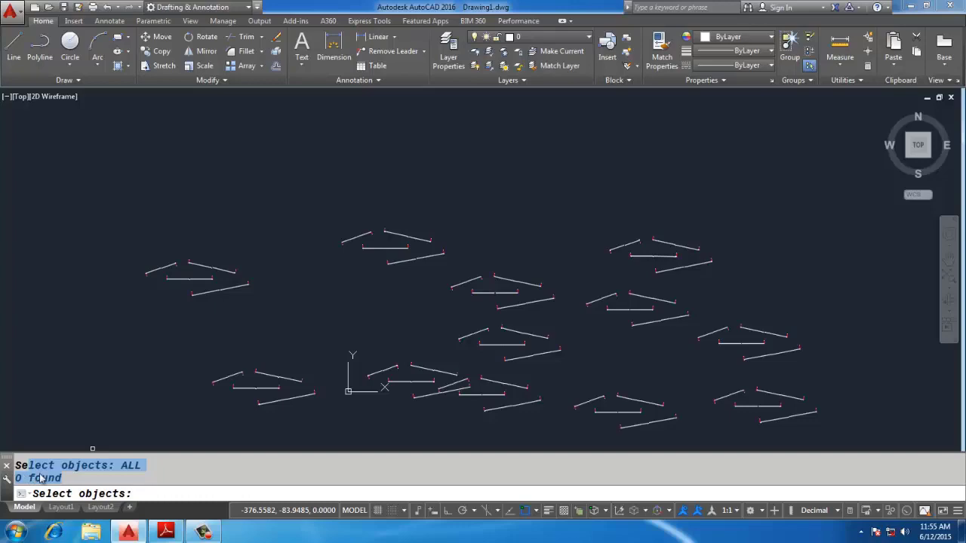
key(Return)
Switch to the PDF notes, look further down for the following commands, and return to AutoCAD.
scroll(189, 332, down, 3)
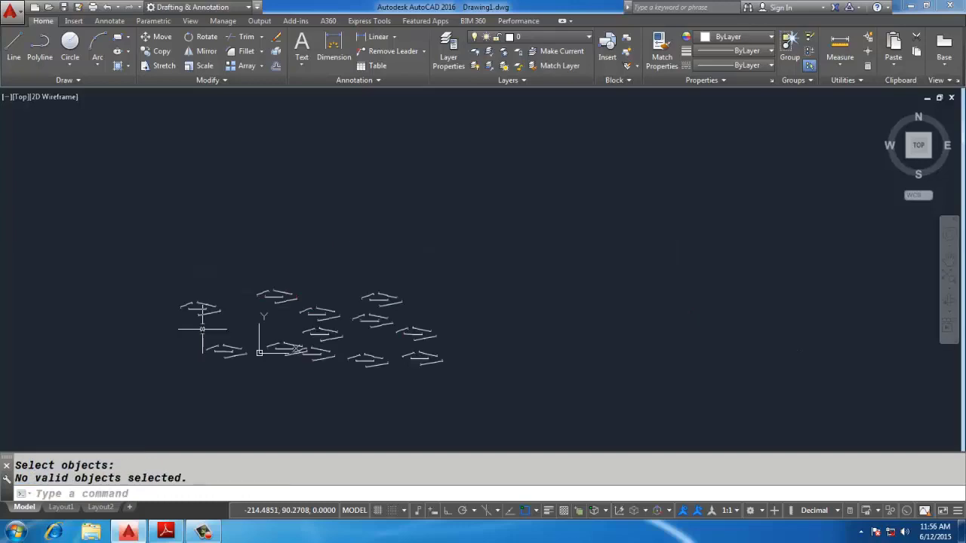
key(alt+Tab)
scroll(211, 324, down, 8)
key(alt+Tab)
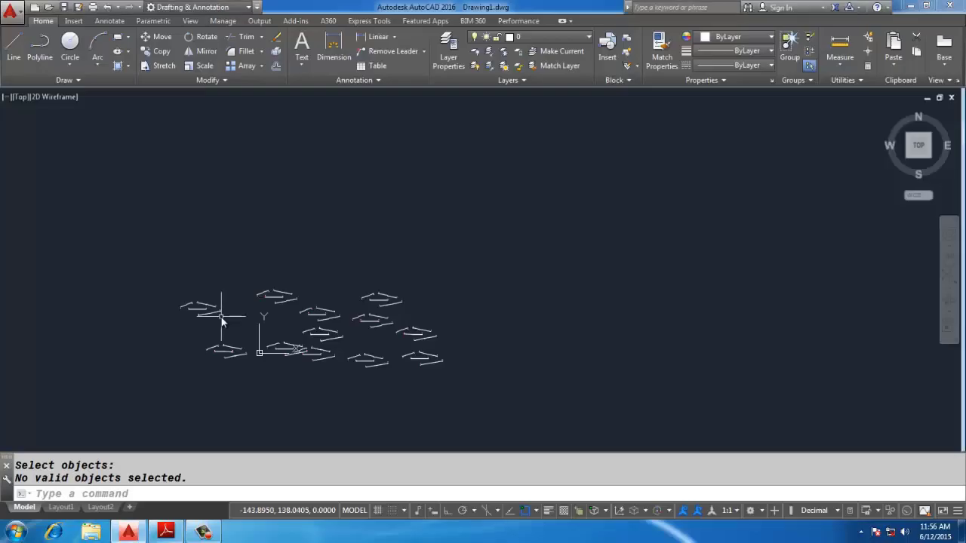